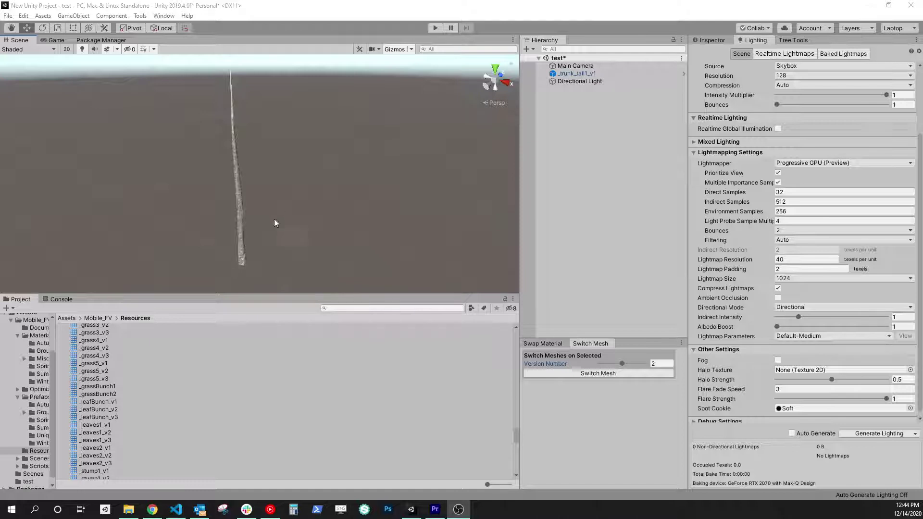
Add a Bare 3 branch from the Mobile FV branch objects to the scene.
{"action": "middle_click_drag", "start_coordinate": [255, 208], "coordinate": [307, 236]}
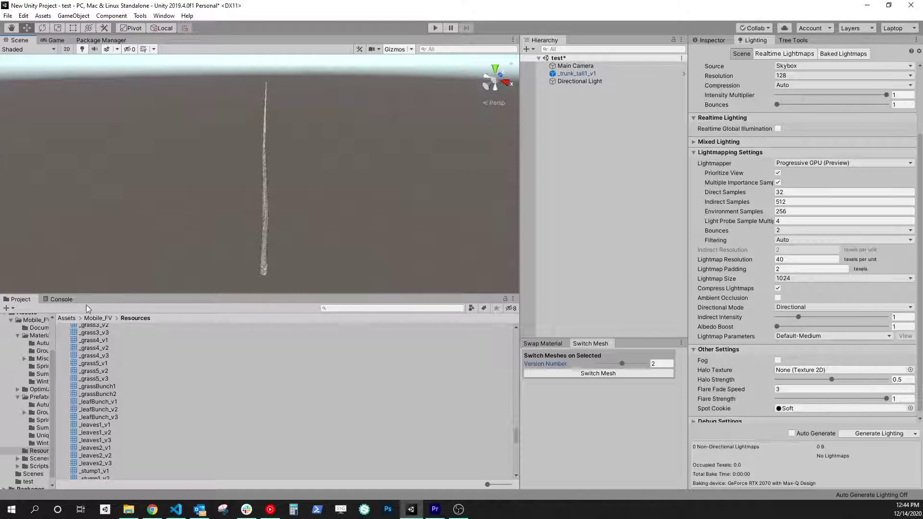
{"action": "left_click", "coordinate": [100, 319]}
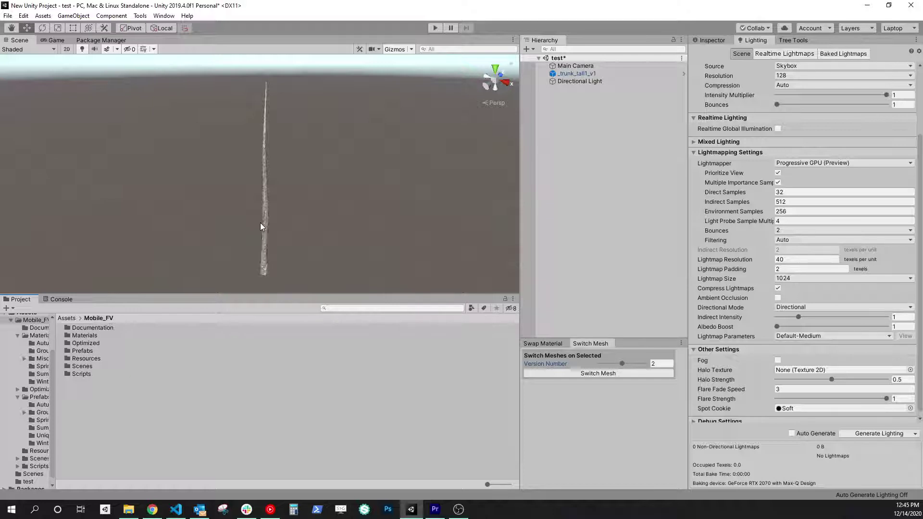
{"action": "right_click", "coordinate": [570, 128]}
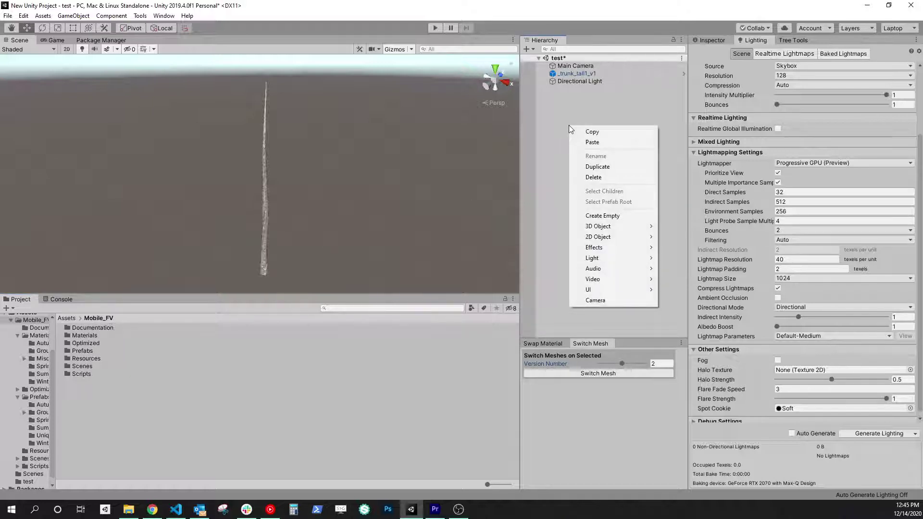
{"action": "mouse_move", "coordinate": [601, 229]}
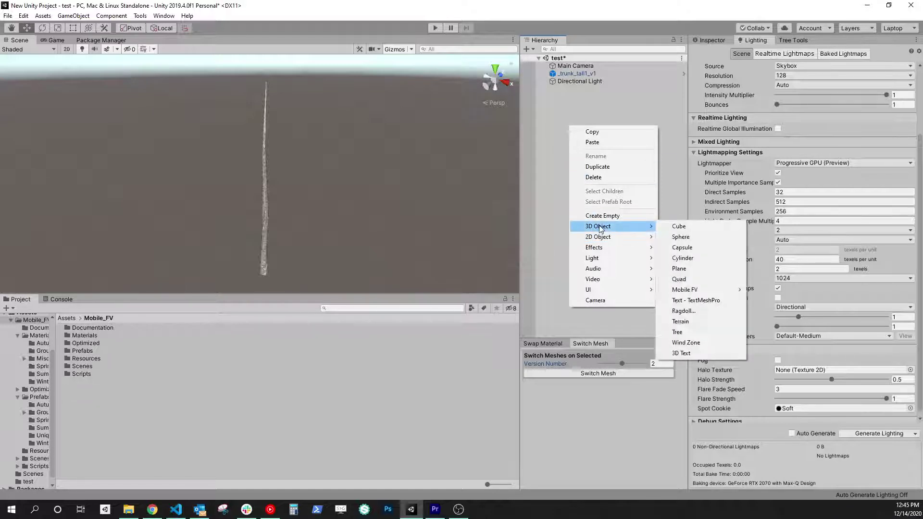
{"action": "mouse_move", "coordinate": [698, 290]}
{"action": "mouse_move", "coordinate": [780, 323]}
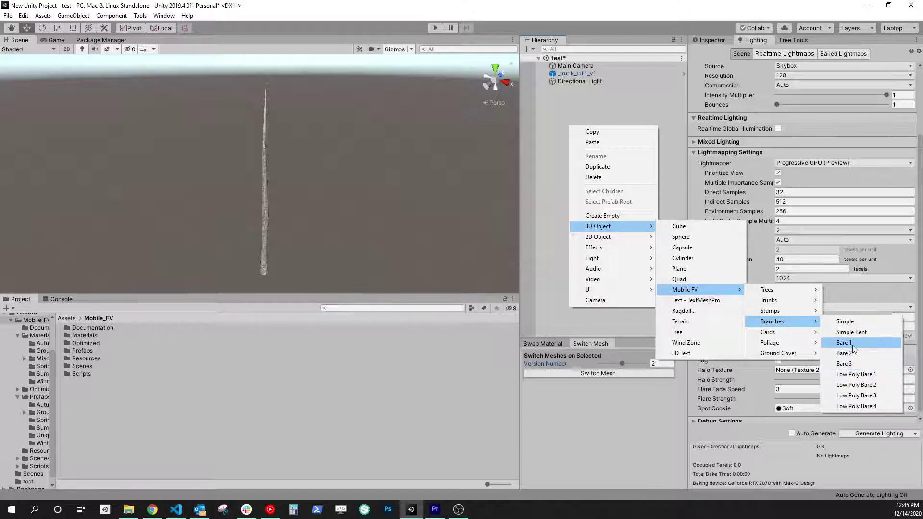
{"action": "left_click", "coordinate": [848, 364]}
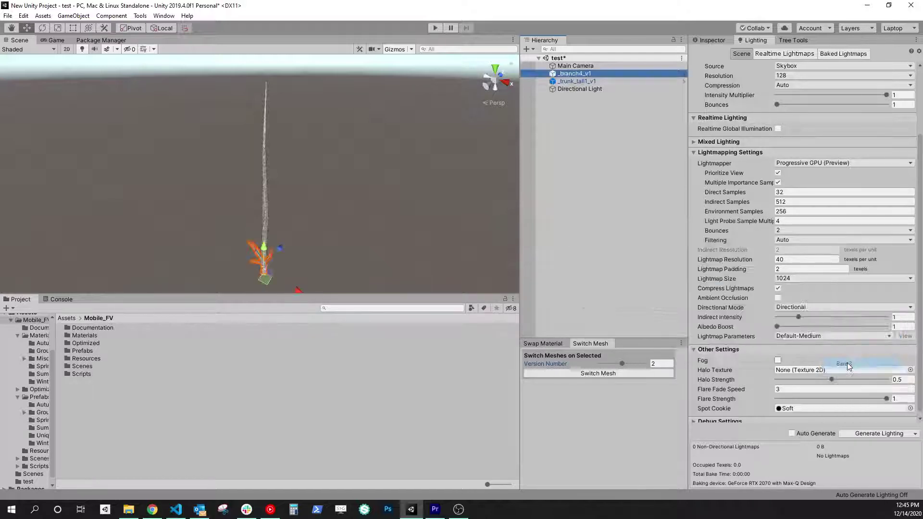
Move the new branch upward and away from the base of the tall trunk.
{"action": "middle_click_drag", "start_coordinate": [303, 236], "coordinate": [342, 205]}
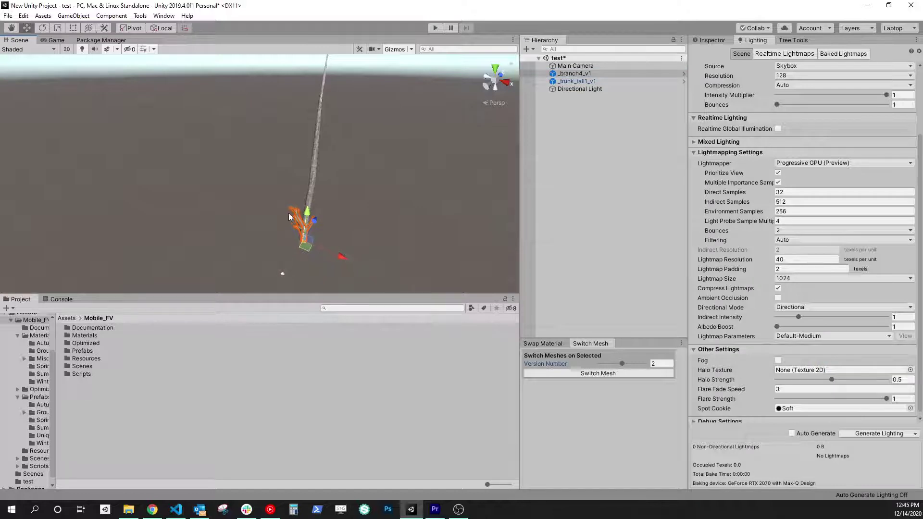
{"action": "left_click_drag", "start_coordinate": [309, 212], "coordinate": [325, 166]}
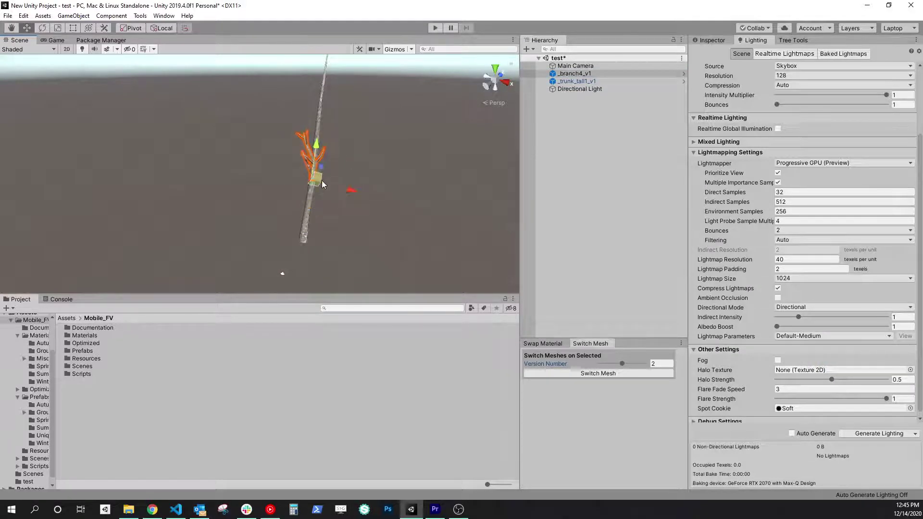
{"action": "middle_click_drag", "start_coordinate": [331, 196], "coordinate": [317, 212]}
{"action": "scroll", "coordinate": [316, 212], "scroll_direction": "up", "scroll_amount": 1}
{"action": "left_click_drag", "start_coordinate": [303, 203], "coordinate": [363, 213], "text": "alt"}
Swap the branch object's mesh for _branch3_v1 and examine its shape.
{"action": "left_click", "coordinate": [711, 40]}
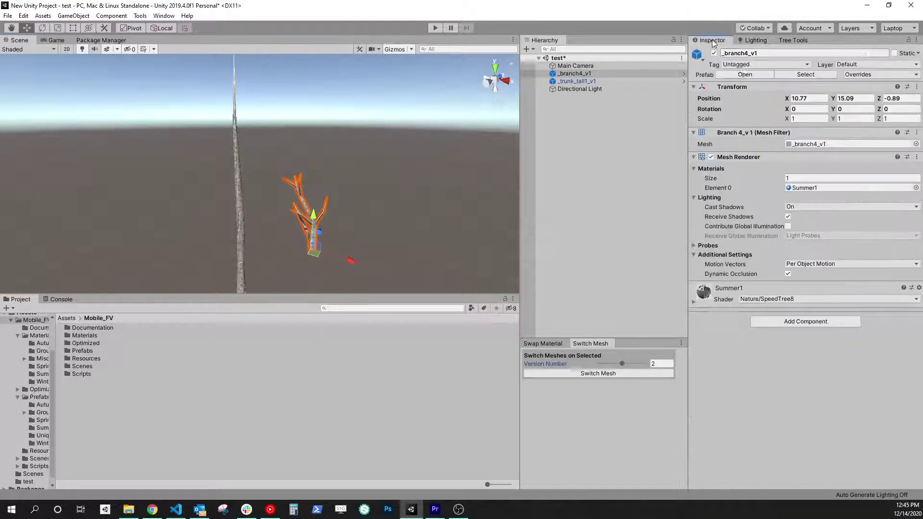
{"action": "left_click", "coordinate": [917, 144]}
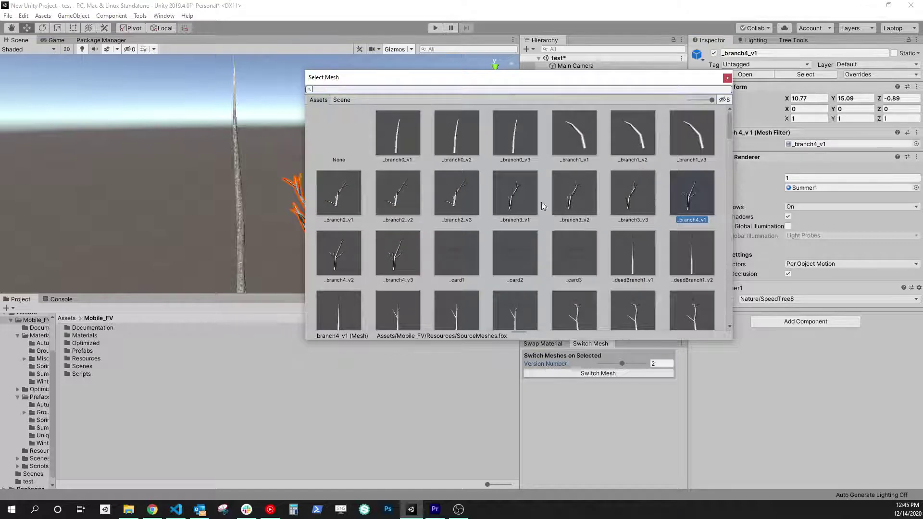
{"action": "left_click", "coordinate": [515, 197]}
{"action": "left_click_drag", "start_coordinate": [502, 82], "coordinate": [664, 92]}
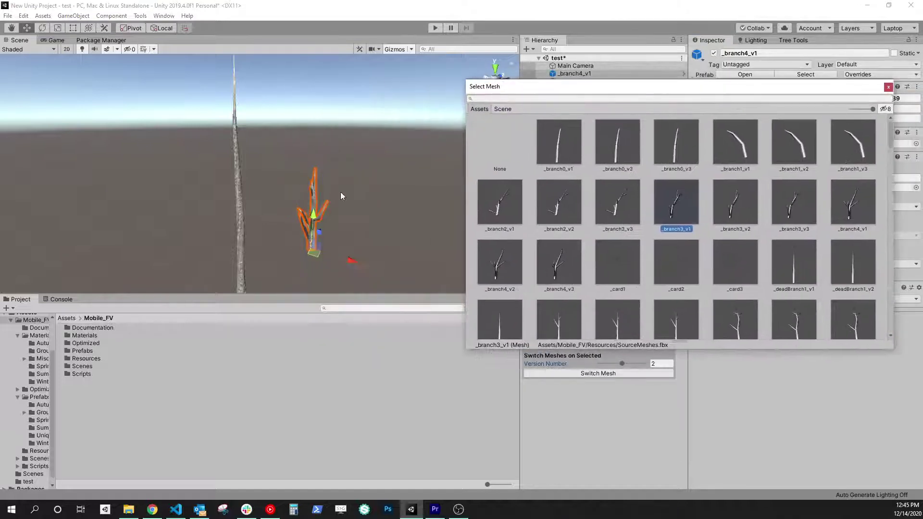
{"action": "left_click", "coordinate": [311, 194]}
{"action": "middle_click_drag", "start_coordinate": [336, 207], "coordinate": [284, 197]}
{"action": "left_click_drag", "start_coordinate": [285, 198], "coordinate": [404, 200], "text": "alt"}
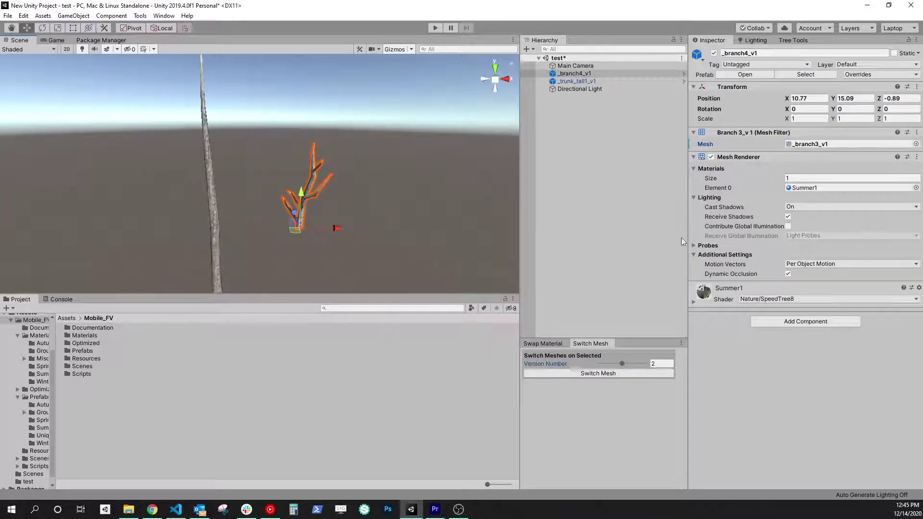
Try the _branch2_v1 and _branch0_v1 meshes on the branch object and compare their shapes.
{"action": "left_click", "coordinate": [916, 144]}
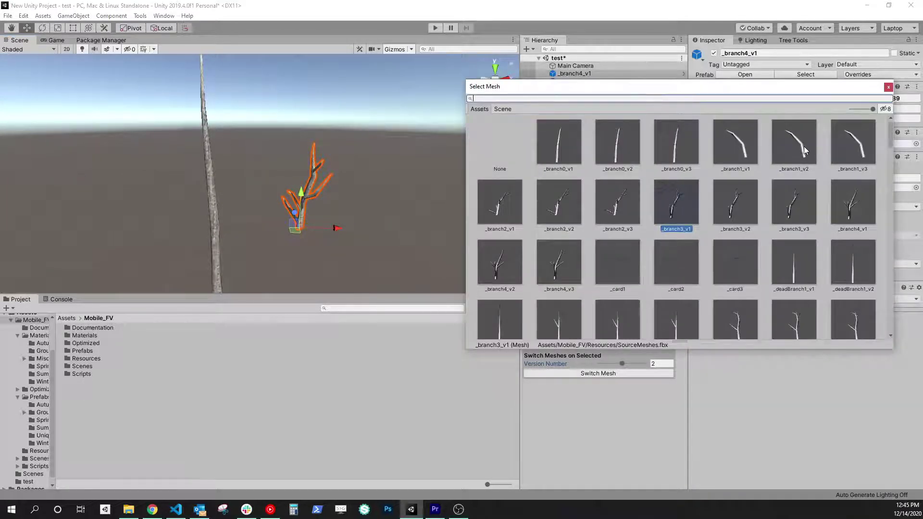
{"action": "left_click", "coordinate": [504, 212]}
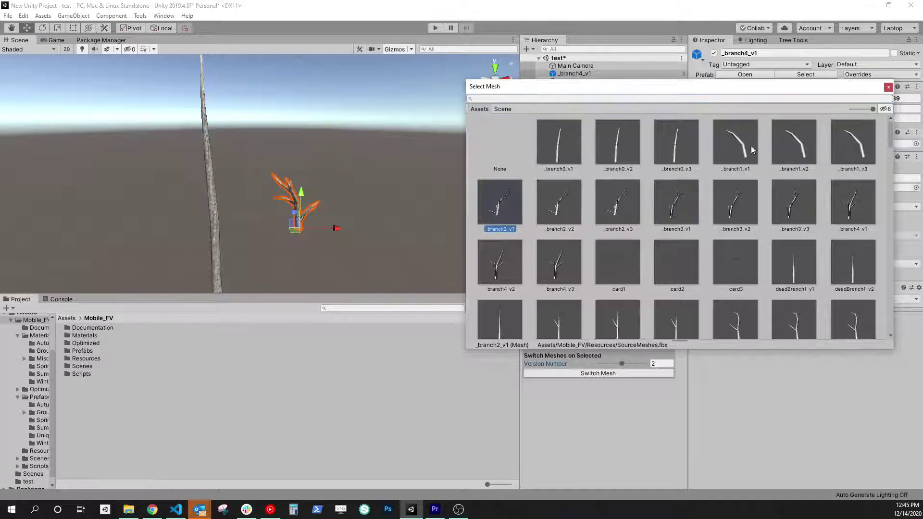
{"action": "left_click", "coordinate": [565, 148]}
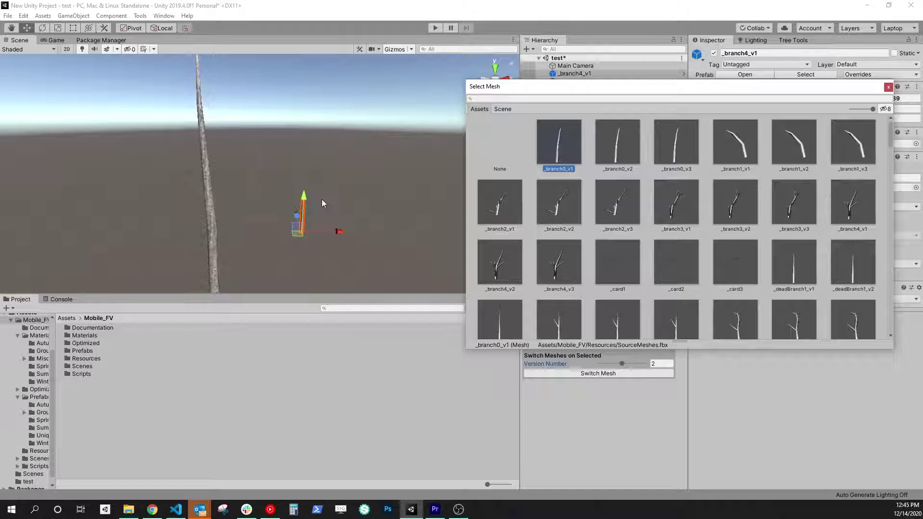
{"action": "left_click", "coordinate": [276, 195], "text": "alt"}
{"action": "left_click_drag", "start_coordinate": [325, 201], "coordinate": [197, 181], "text": "alt"}
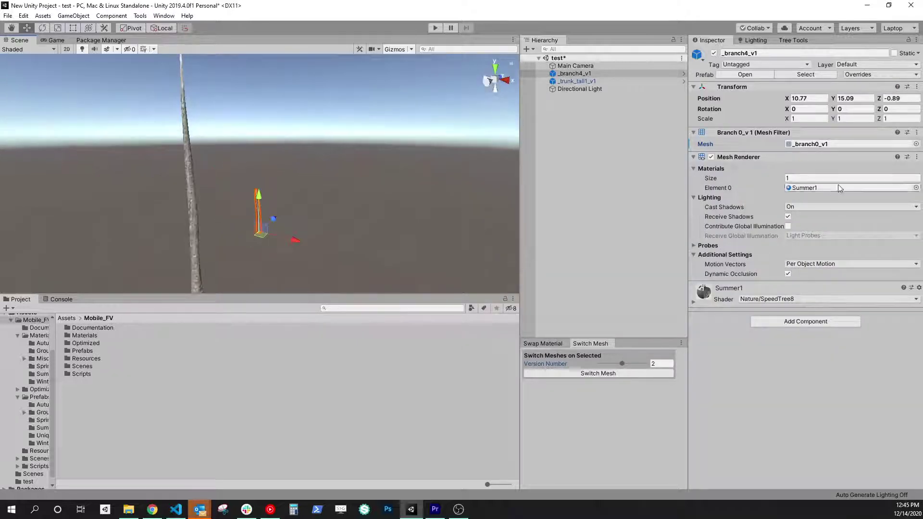
Assign the _branch1_v1 mesh to the branch object.
{"action": "left_click", "coordinate": [916, 144]}
{"action": "left_click", "coordinate": [740, 139]}
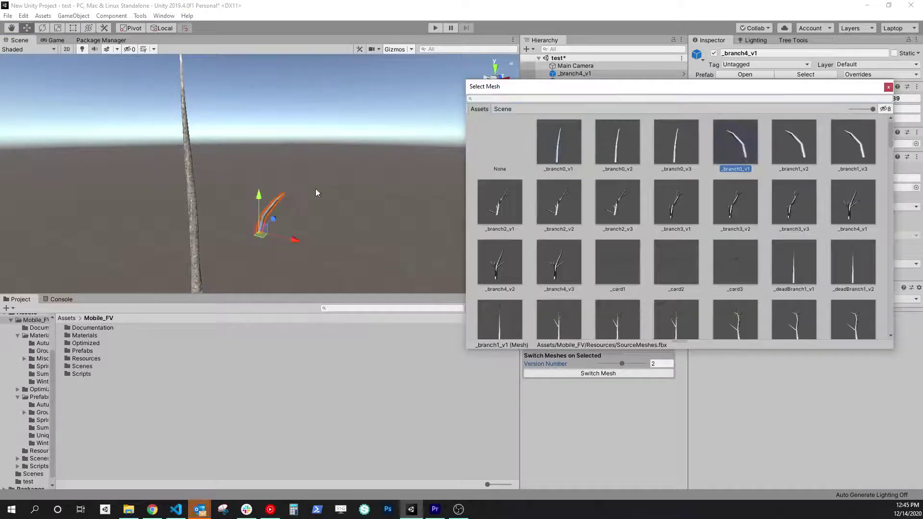
{"action": "left_click_drag", "start_coordinate": [316, 193], "coordinate": [279, 244], "text": "alt"}
{"action": "scroll", "coordinate": [329, 219], "scroll_direction": "down", "scroll_amount": 3}
{"action": "scroll", "coordinate": [340, 226], "scroll_direction": "down", "scroll_amount": 3}
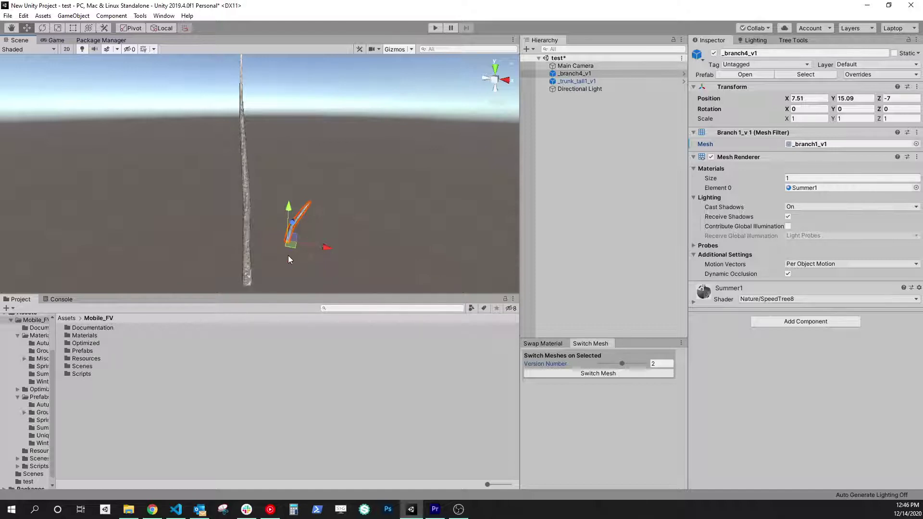
Set the branch's position to X 0, Y 0, Z 0.
{"action": "scroll", "coordinate": [302, 232], "scroll_direction": "up", "scroll_amount": 3}
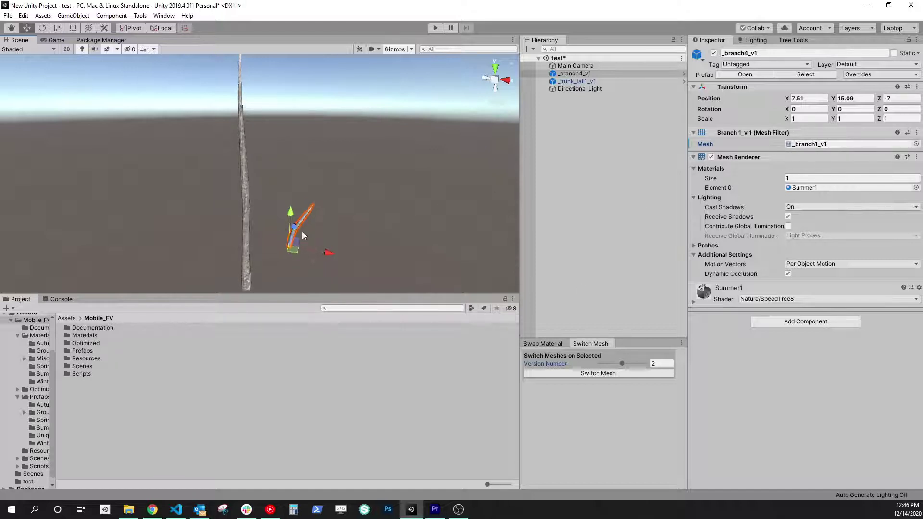
{"action": "left_click_drag", "start_coordinate": [336, 257], "coordinate": [345, 205], "text": "alt"}
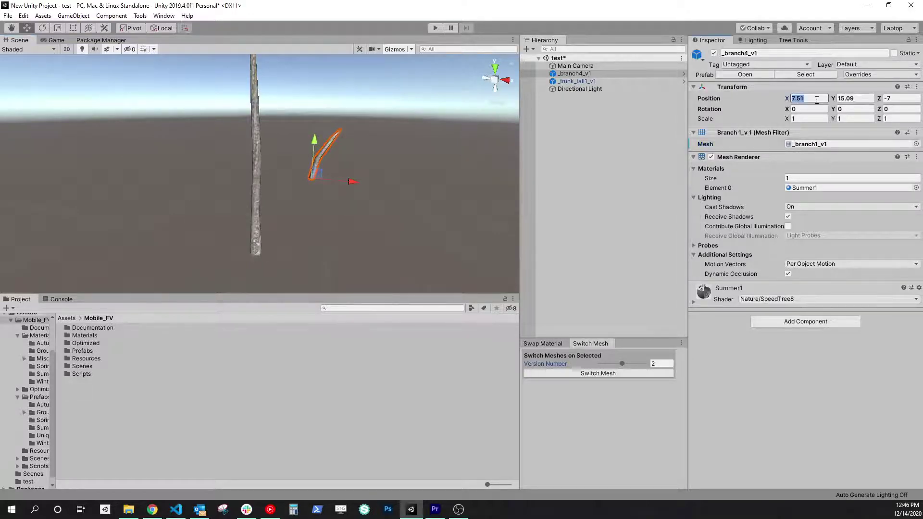
{"action": "type", "text": "0"}
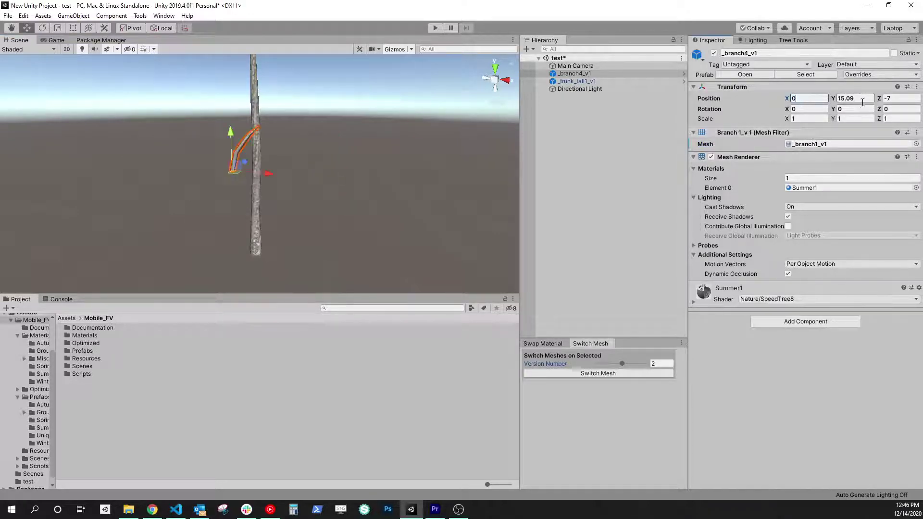
{"action": "key", "text": "Tab"}
{"action": "type", "text": "0"}
{"action": "key", "text": "Tab"}
{"action": "type", "text": "0"}
{"action": "left_click_drag", "start_coordinate": [394, 169], "coordinate": [399, 171], "text": "alt"}
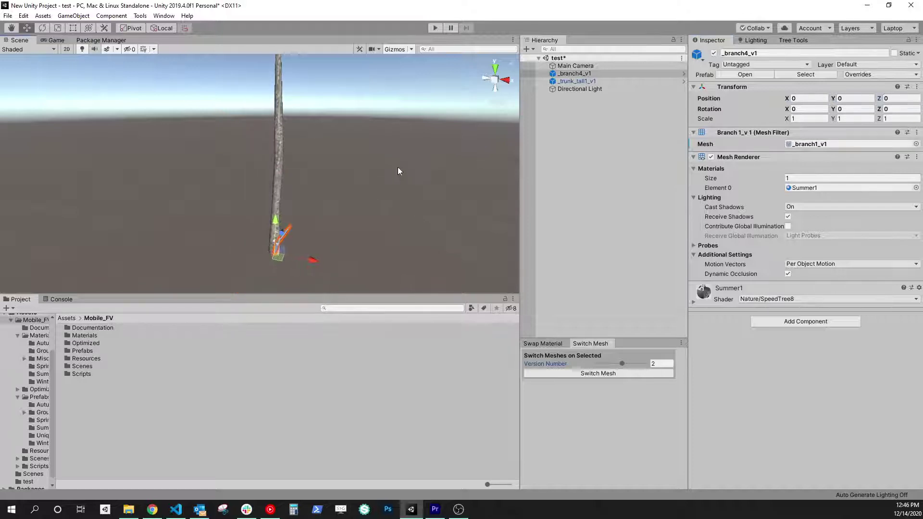
Move the tall trunk sideways so it stands clear of the branch.
{"action": "left_click", "coordinate": [277, 202]}
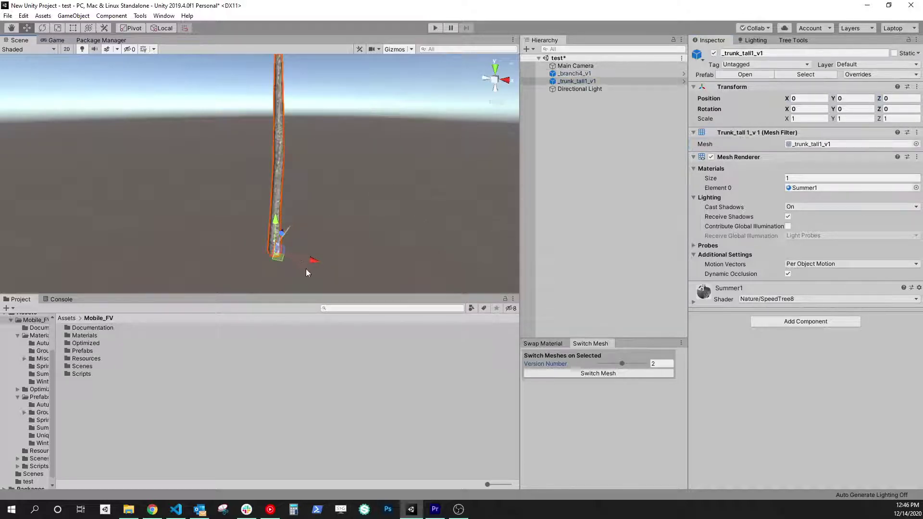
{"action": "left_click_drag", "start_coordinate": [304, 262], "coordinate": [292, 228]}
{"action": "left_click", "coordinate": [302, 233]}
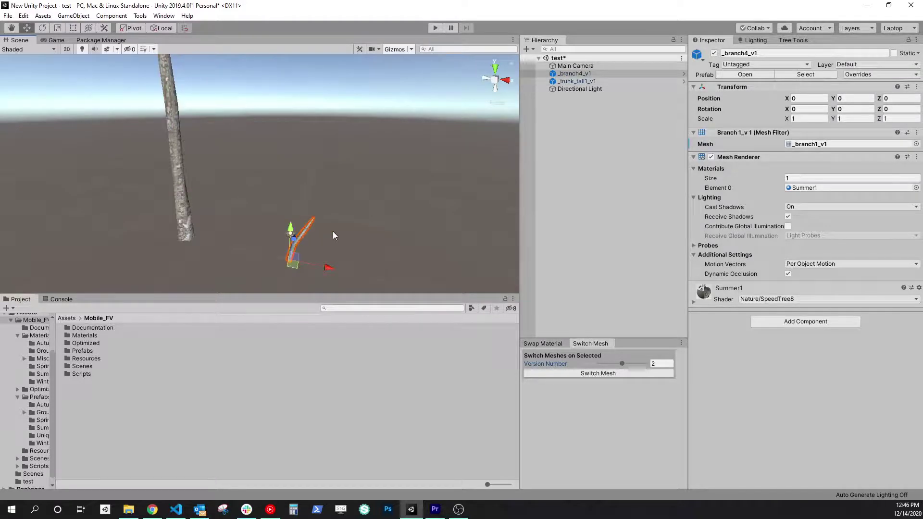
{"action": "scroll", "coordinate": [334, 232], "scroll_direction": "up", "scroll_amount": 3}
{"action": "left_click_drag", "start_coordinate": [369, 244], "coordinate": [381, 230]}
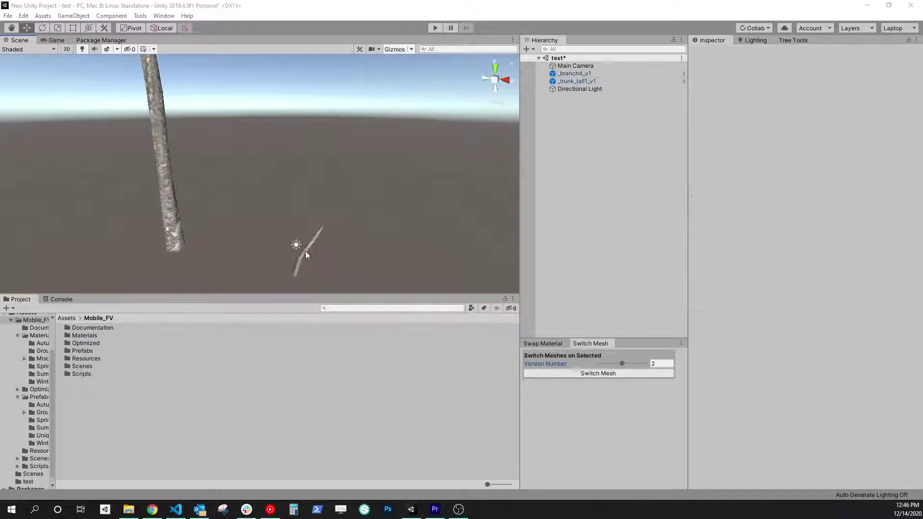
Scale the branch up uniformly to about 1.67.
{"action": "left_click", "coordinate": [305, 255]}
{"action": "key", "text": "r"}
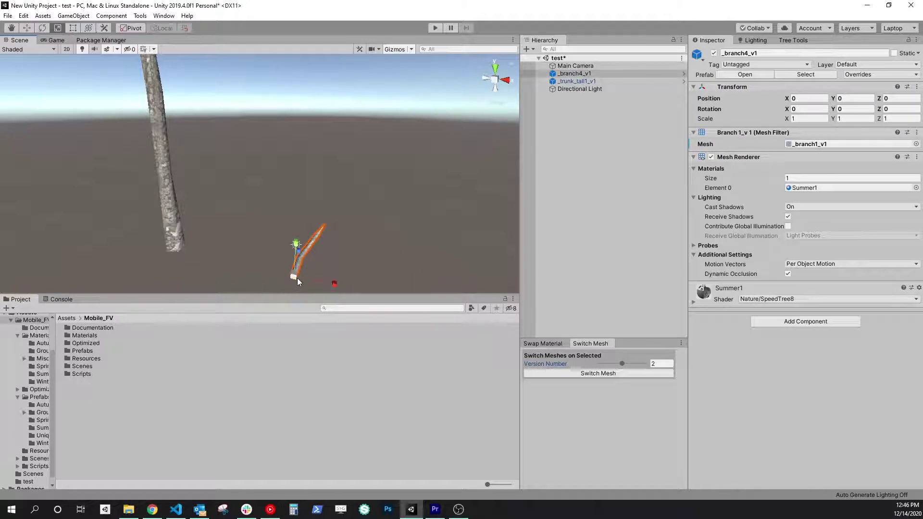
{"action": "left_click_drag", "start_coordinate": [295, 276], "coordinate": [315, 248]}
{"action": "left_click", "coordinate": [363, 232]}
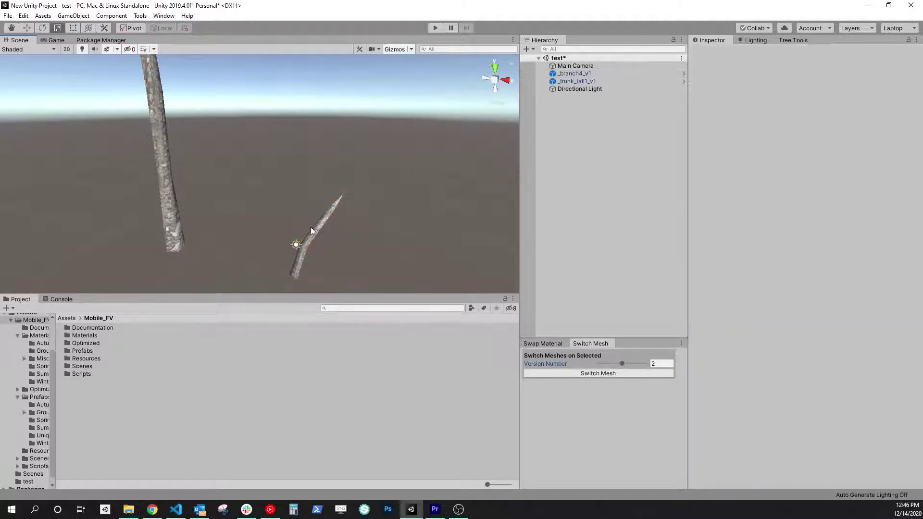
{"action": "left_click", "coordinate": [316, 235]}
Duplicate the branch and move the copy up along the original to about X 0.96, Y 3.57.
{"action": "key", "text": "w"}
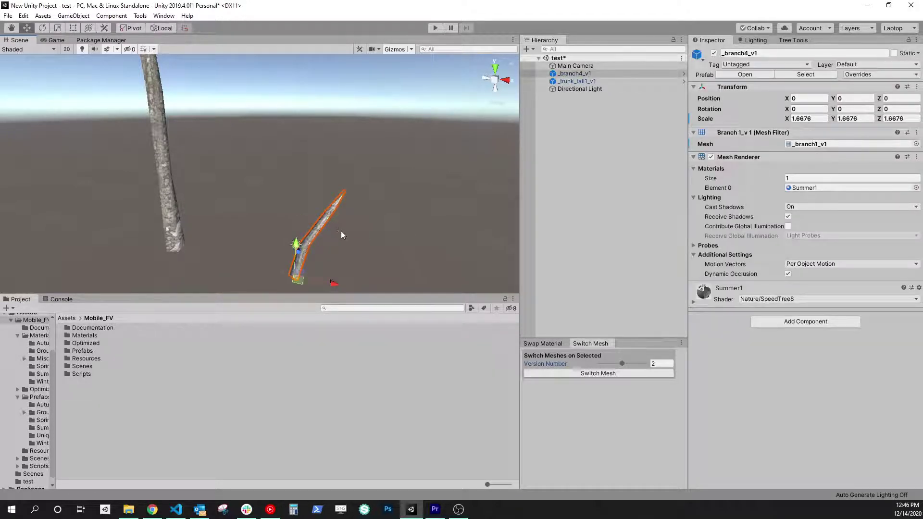
{"action": "middle_click_drag", "start_coordinate": [342, 231], "coordinate": [354, 210]}
{"action": "key", "text": "ctrl+d"}
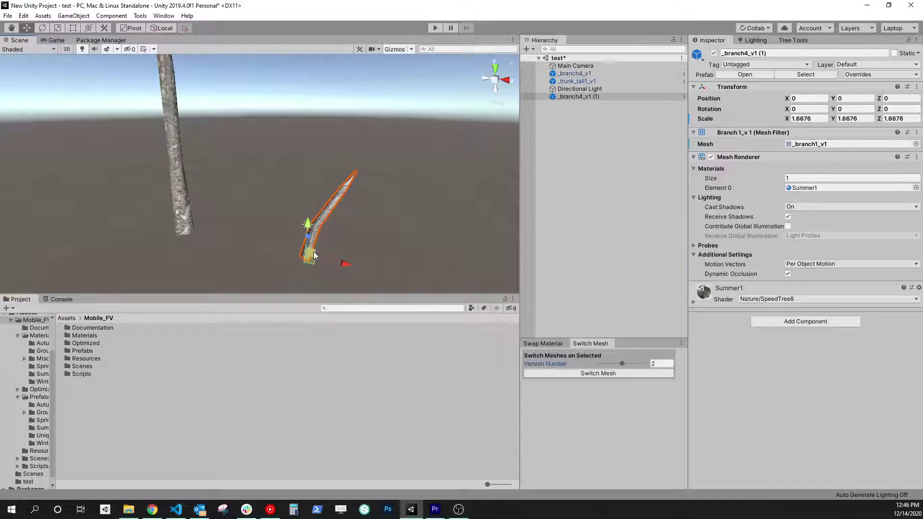
{"action": "left_click_drag", "start_coordinate": [313, 252], "coordinate": [388, 233]}
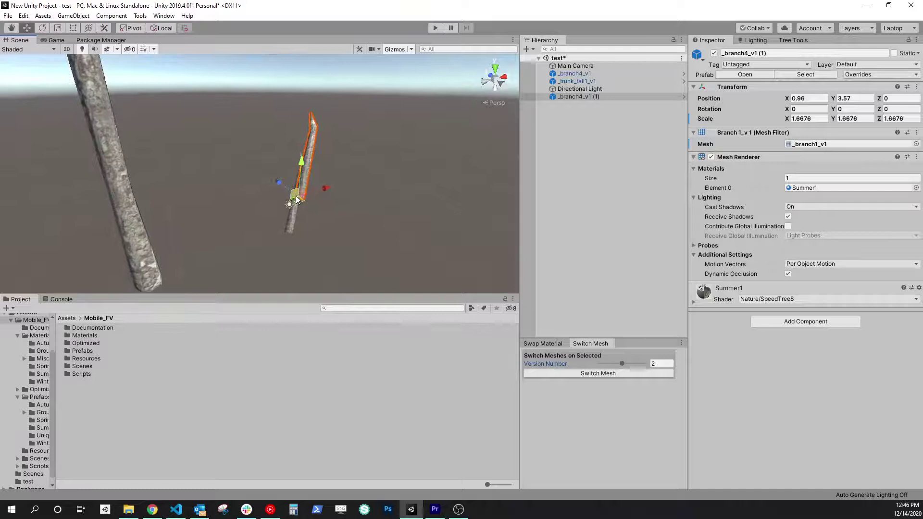
Scale the duplicated branch down uniformly to about 1.09 and rotate it about 88° around its Y axis.
{"action": "key", "text": "r"}
{"action": "left_click_drag", "start_coordinate": [300, 201], "coordinate": [296, 215]}
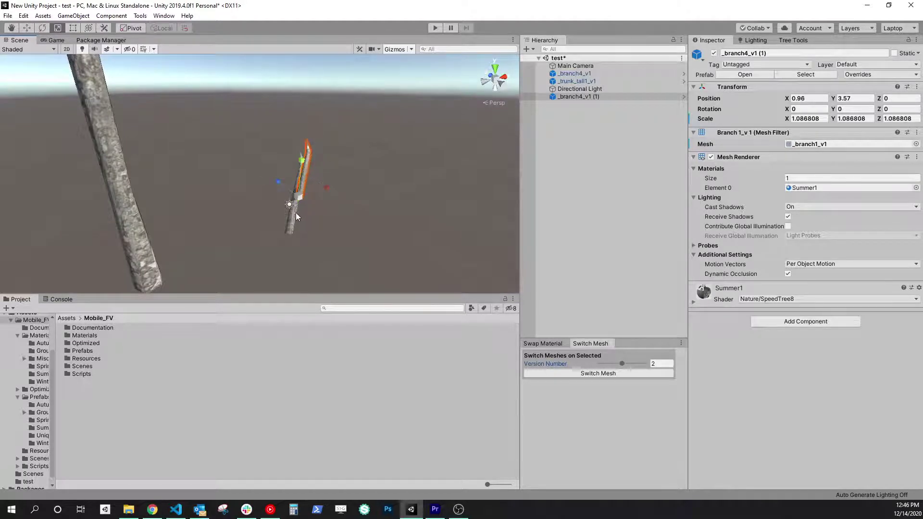
{"action": "key", "text": "e"}
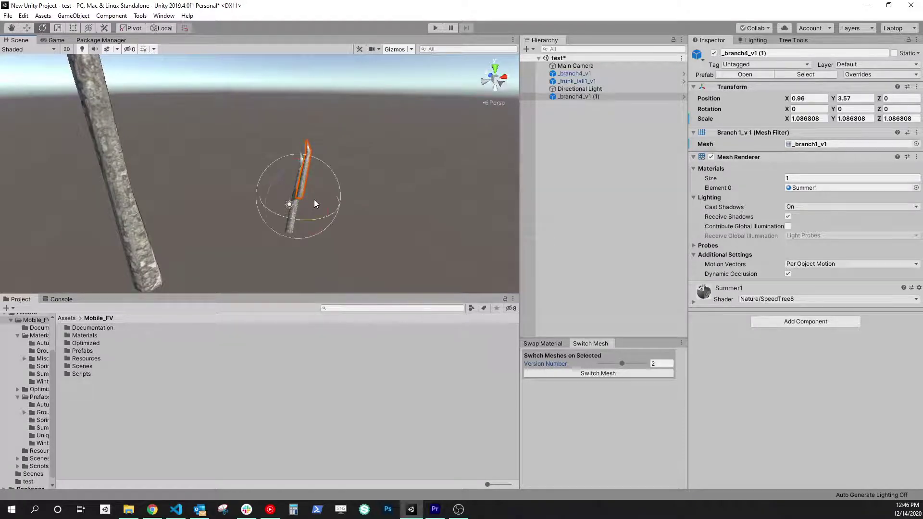
{"action": "left_click_drag", "start_coordinate": [315, 215], "coordinate": [190, 239]}
{"action": "left_click_drag", "start_coordinate": [315, 215], "coordinate": [344, 186], "text": "alt"}
{"action": "scroll", "coordinate": [308, 199], "scroll_direction": "up", "scroll_amount": 4}
{"action": "scroll", "coordinate": [308, 199], "scroll_direction": "up", "scroll_amount": 3}
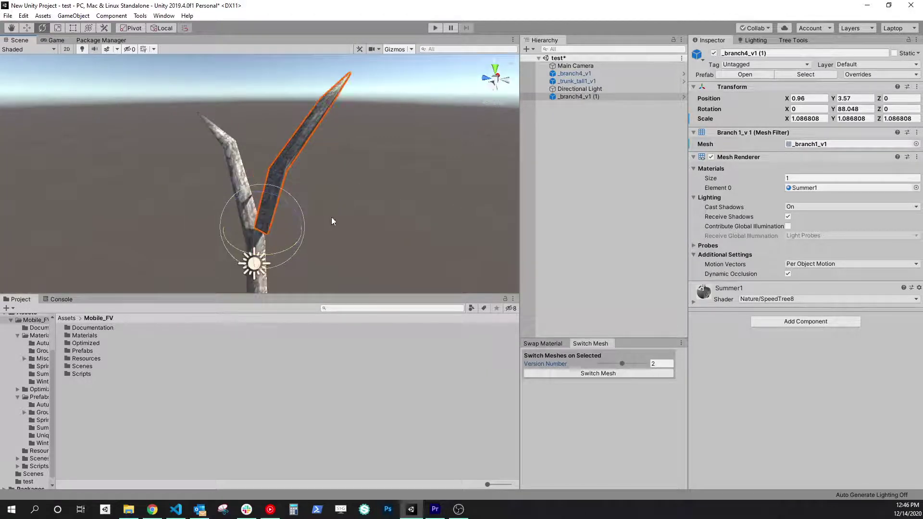
Adjust the duplicated branch so its base joins the original branch's stem, and inspect the fork from several angles.
{"action": "right_click_drag", "start_coordinate": [331, 218], "coordinate": [281, 145]}
{"action": "key", "text": "f"}
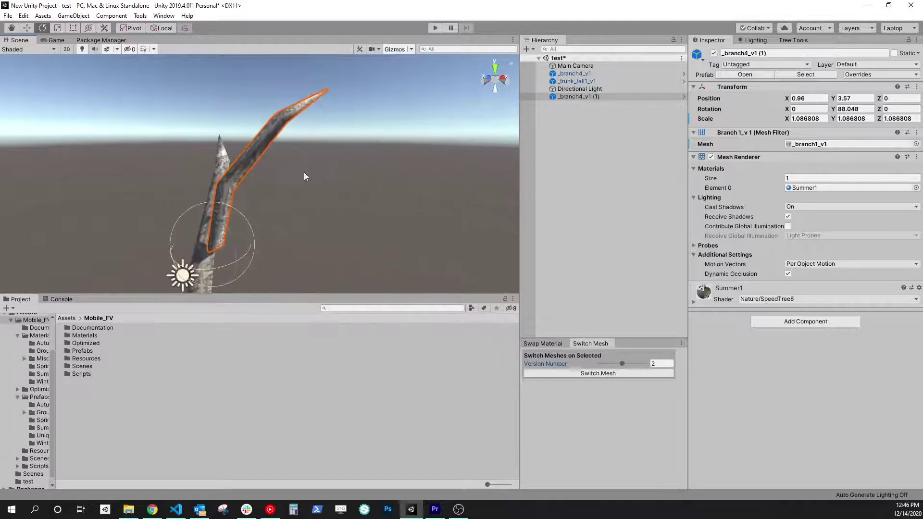
{"action": "mouse_move", "coordinate": [304, 172]}
{"action": "left_mouse_down", "text": "alt"}
{"action": "mouse_move", "coordinate": [286, 184]}
{"action": "mouse_move", "coordinate": [459, 165]}
{"action": "mouse_move", "coordinate": [310, 175]}
{"action": "left_mouse_up", "text": "alt"}
{"action": "left_click_drag", "start_coordinate": [261, 193], "coordinate": [248, 207]}
{"action": "left_click_drag", "start_coordinate": [320, 221], "coordinate": [116, 218], "text": "alt"}
{"action": "left_click_drag", "start_coordinate": [255, 210], "coordinate": [494, 230]}
{"action": "left_click_drag", "start_coordinate": [381, 223], "coordinate": [277, 188], "text": "alt"}
{"action": "left_click", "coordinate": [330, 221]}
{"action": "scroll", "coordinate": [277, 188], "scroll_direction": "up", "scroll_amount": 12}
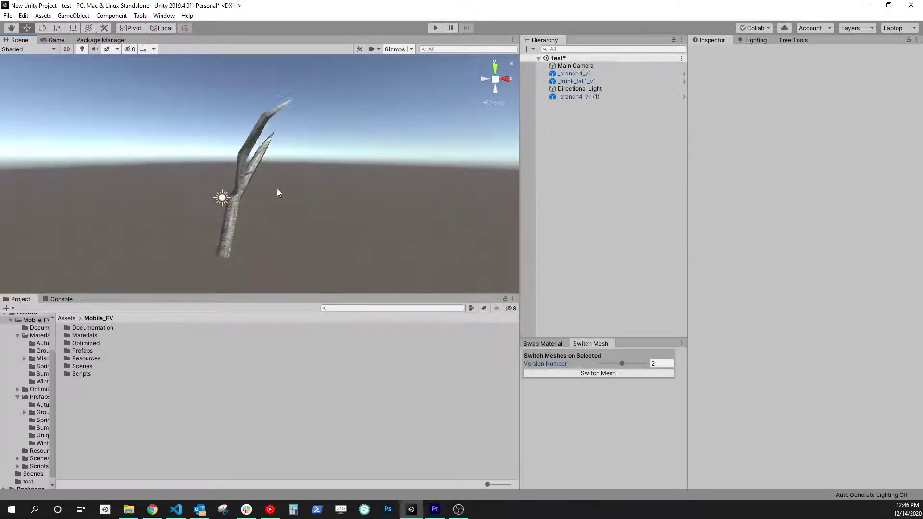
Lower the duplicated branch to about Y 2.97 so its base sinks into the original stem.
{"action": "left_click", "coordinate": [180, 230]}
{"action": "left_click_drag", "start_coordinate": [180, 229], "coordinate": [249, 210], "text": "alt"}
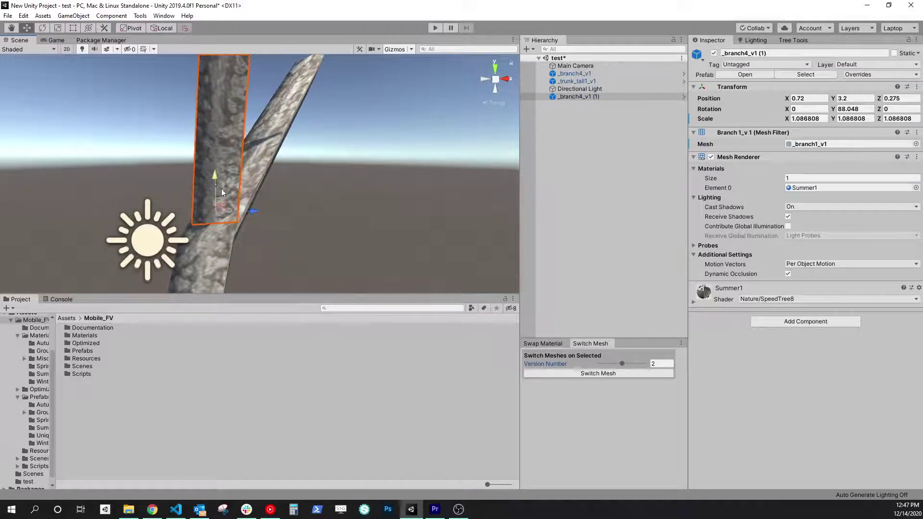
{"action": "left_click_drag", "start_coordinate": [213, 185], "coordinate": [205, 200]}
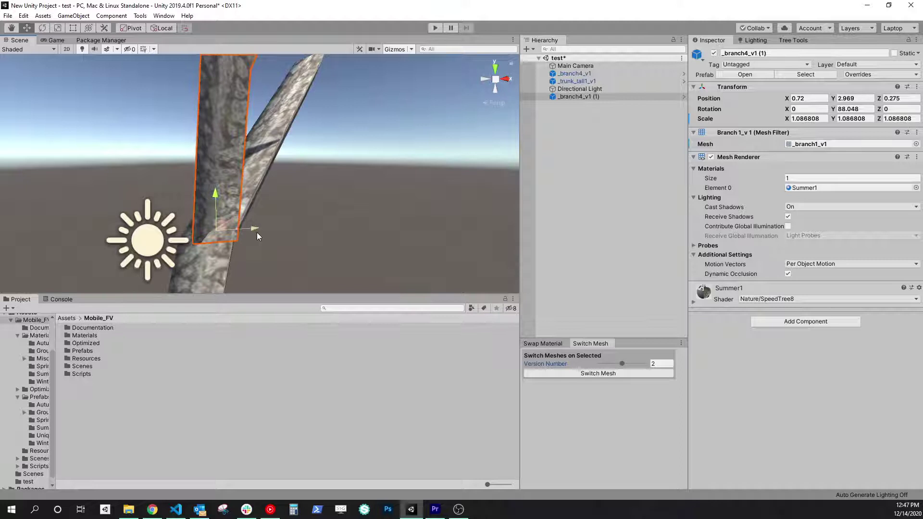
{"action": "left_click_drag", "start_coordinate": [257, 232], "coordinate": [436, 230], "text": "alt"}
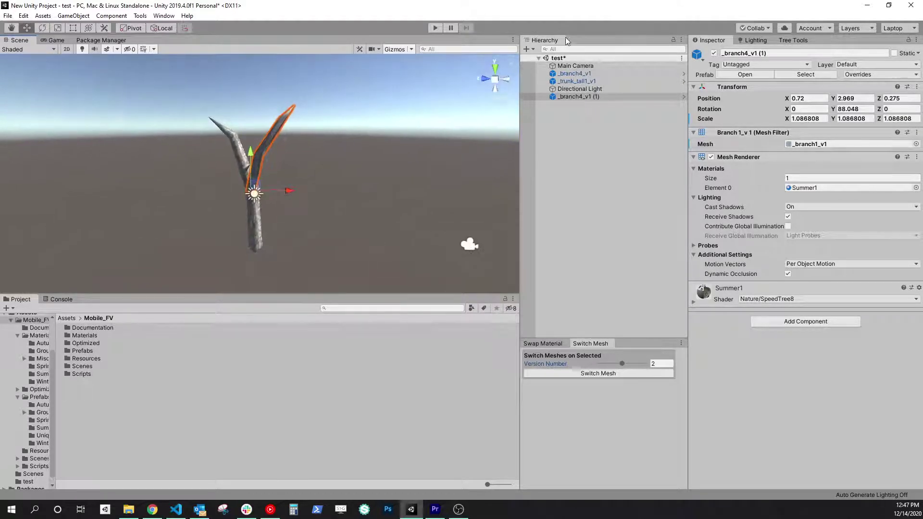
Move the Directional Light away from the branches along the global Z axis to about Z 19.91.
{"action": "left_click", "coordinate": [579, 89]}
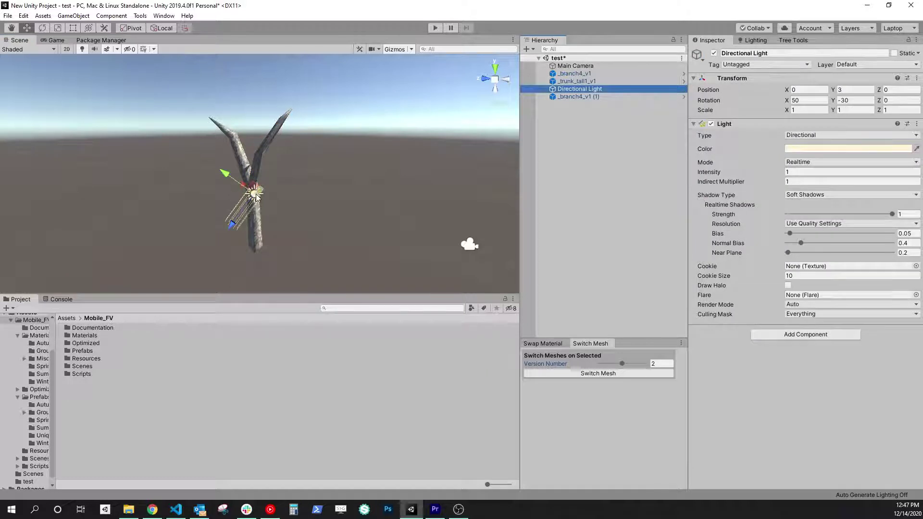
{"action": "key", "text": "x"}
{"action": "left_click_drag", "start_coordinate": [225, 193], "coordinate": [854, 155]}
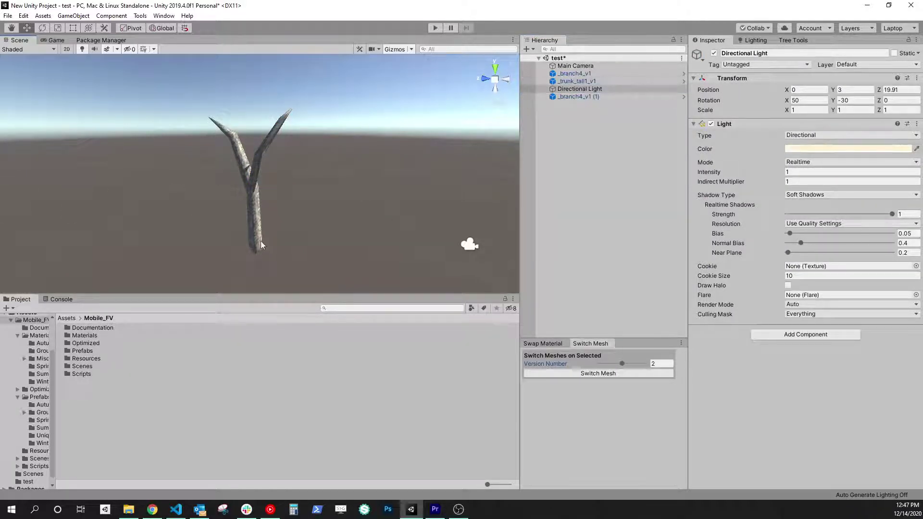
Parent the duplicated branch to the original branch and move the pair to about X 0.21, Z -1.01.
{"action": "left_click", "coordinate": [262, 245]}
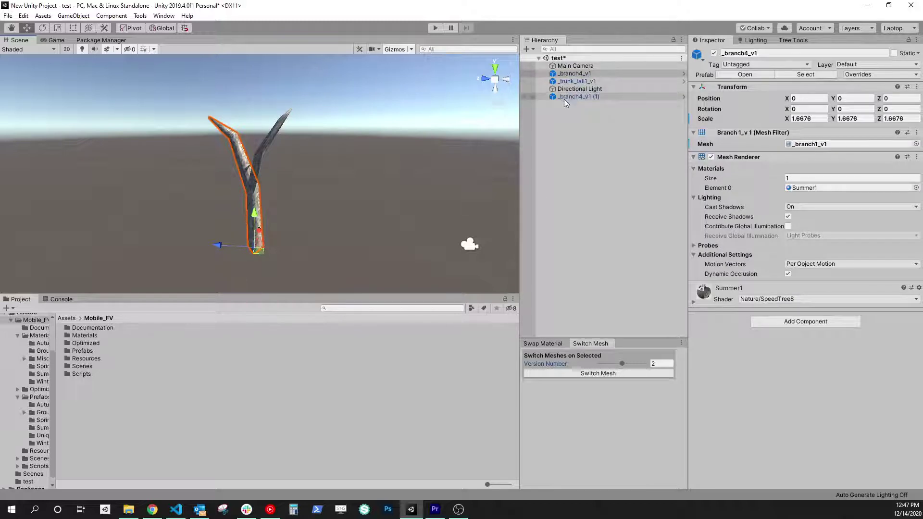
{"action": "left_click_drag", "start_coordinate": [564, 99], "coordinate": [579, 81]}
{"action": "left_click", "coordinate": [259, 247]}
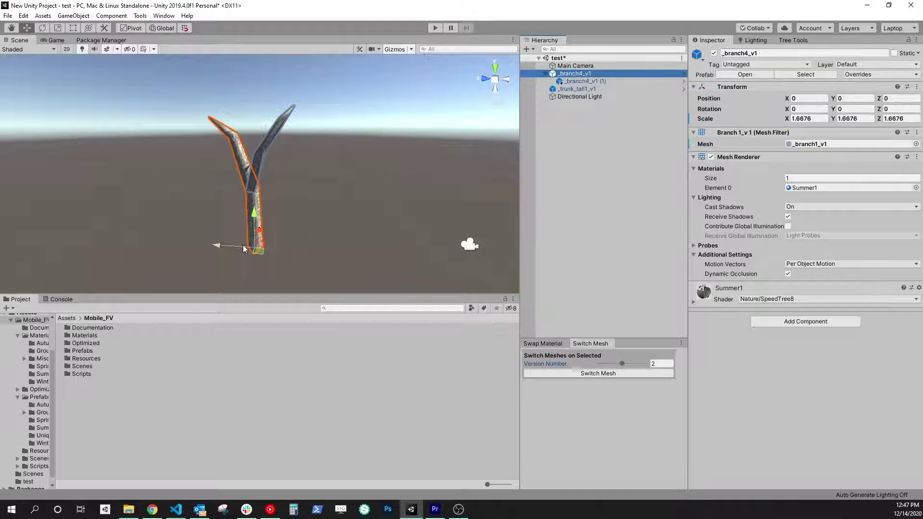
{"action": "left_click_drag", "start_coordinate": [261, 252], "coordinate": [280, 250]}
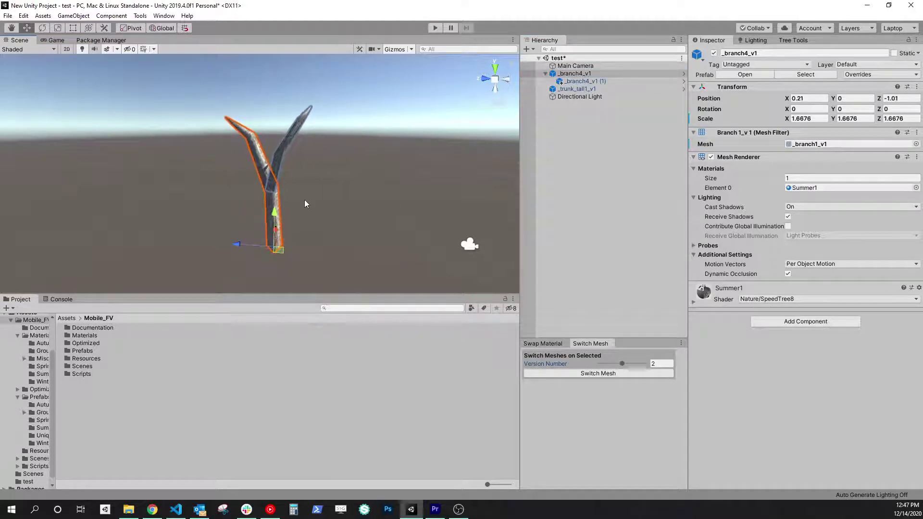
{"action": "scroll", "coordinate": [310, 200], "scroll_direction": "down", "scroll_amount": 2}
{"action": "left_click_drag", "start_coordinate": [309, 200], "coordinate": [267, 237], "text": "alt"}
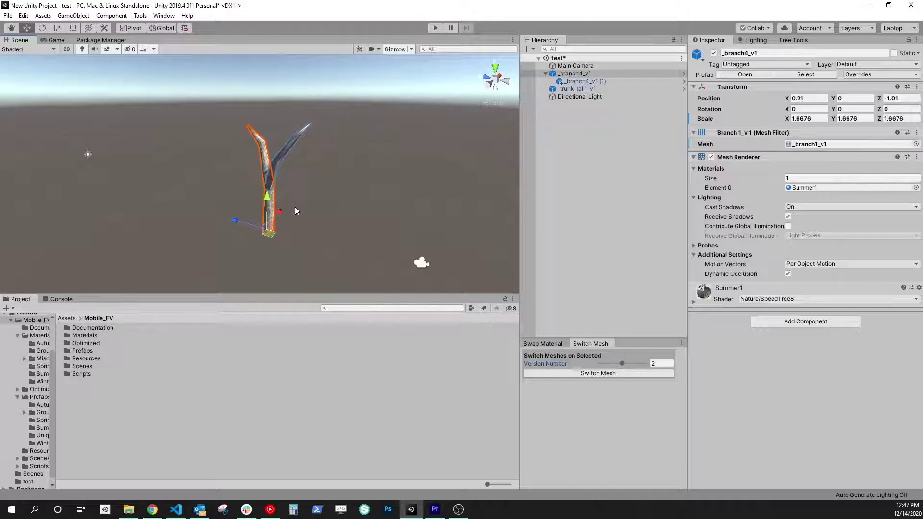
Add a Mobile FV Bare Branch 1 card as a child of the original branch.
{"action": "left_click", "coordinate": [595, 129]}
{"action": "left_click_drag", "start_coordinate": [576, 66], "coordinate": [577, 77]}
{"action": "left_click", "coordinate": [578, 77]}
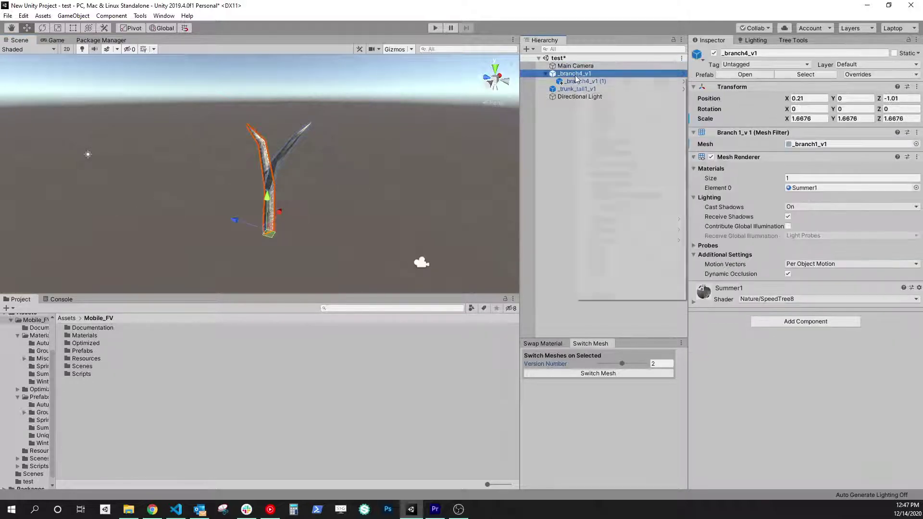
{"action": "right_click", "coordinate": [577, 77]}
{"action": "mouse_move", "coordinate": [615, 219]}
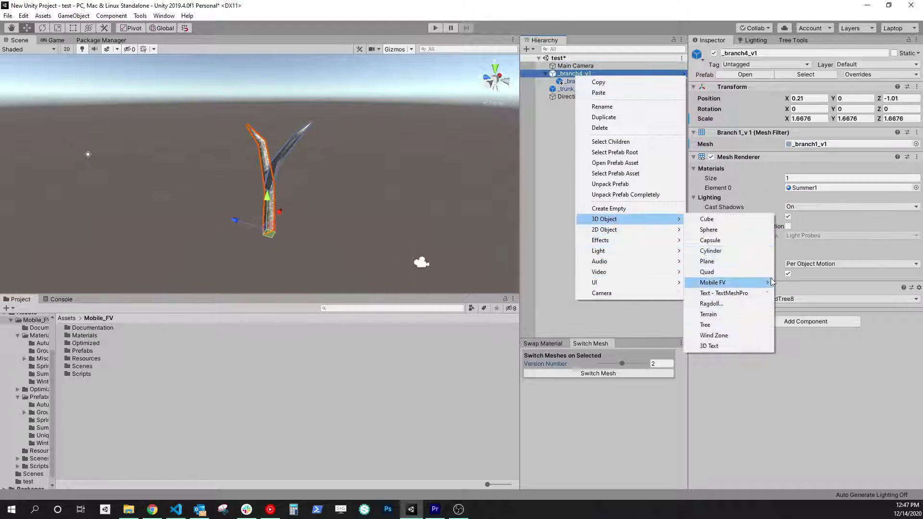
{"action": "mouse_move", "coordinate": [721, 286]}
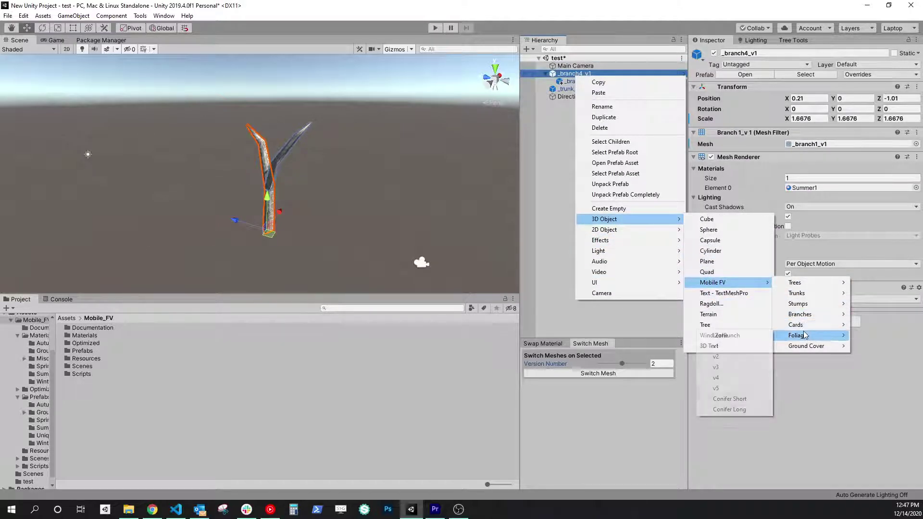
{"action": "mouse_move", "coordinate": [800, 327]}
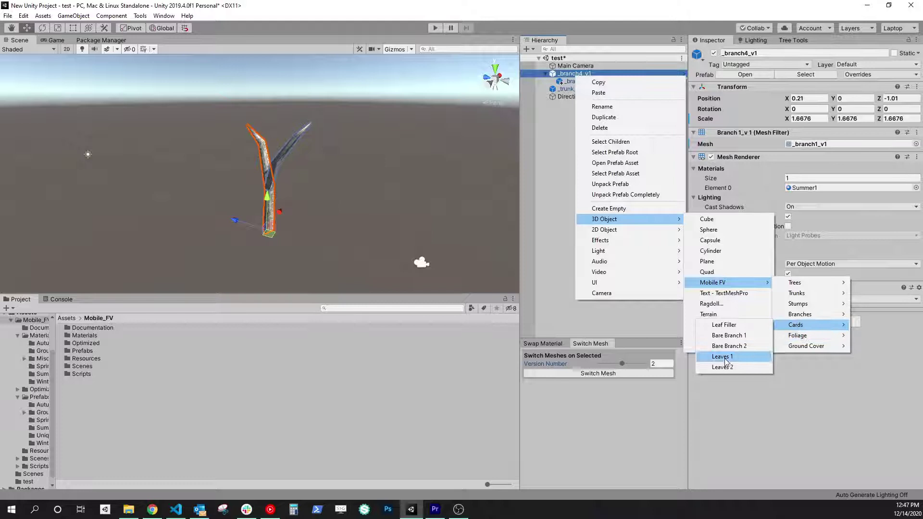
{"action": "left_click", "coordinate": [729, 335]}
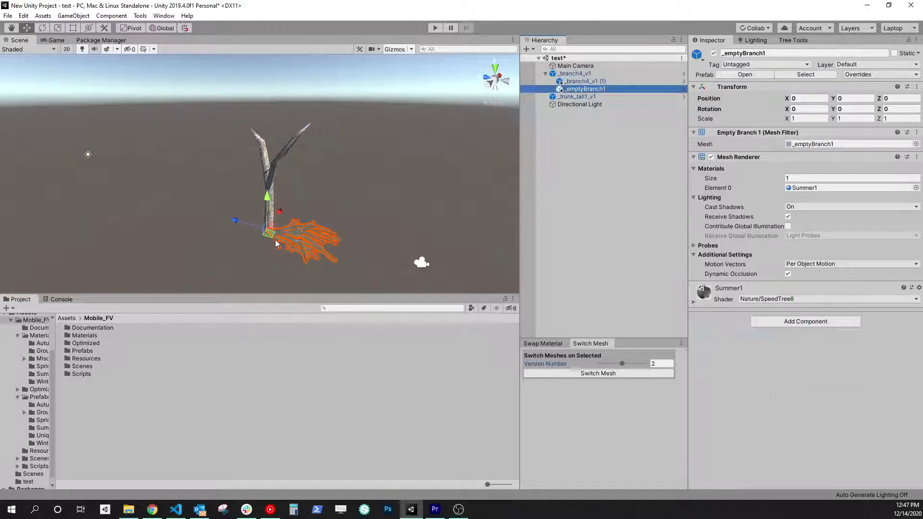
Rotate the bare branch card upright to about 91° on X and -95° on Y.
{"action": "key", "text": "e"}
{"action": "left_click_drag", "start_coordinate": [281, 252], "coordinate": [161, 154]}
{"action": "left_click_drag", "start_coordinate": [266, 255], "coordinate": [417, 242]}
Fit the bare branch card to the fork at about X 0.18, Y 1.17, Z 0.09, tilted to about 57° on X, with uniform scale about 1.32.
{"action": "key", "text": "w"}
{"action": "scroll", "coordinate": [287, 220], "scroll_direction": "up", "scroll_amount": 2}
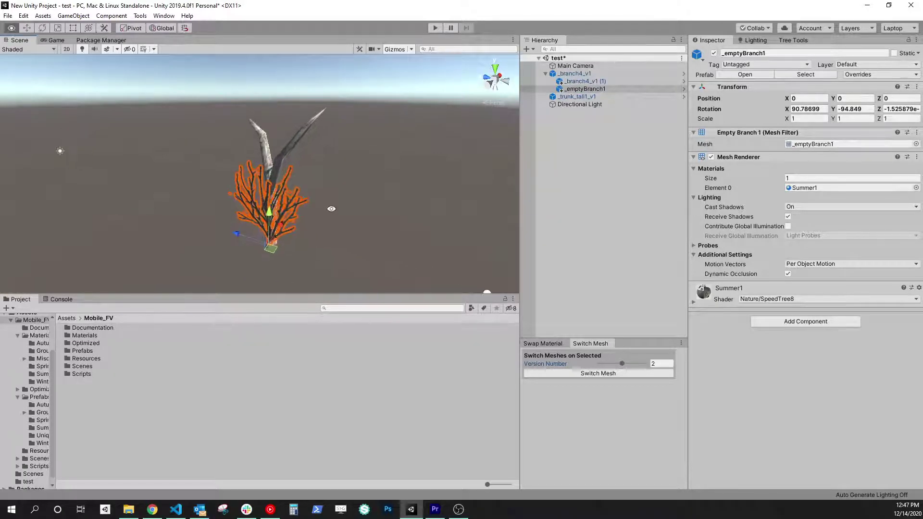
{"action": "left_click_drag", "start_coordinate": [332, 209], "coordinate": [238, 231], "text": "alt"}
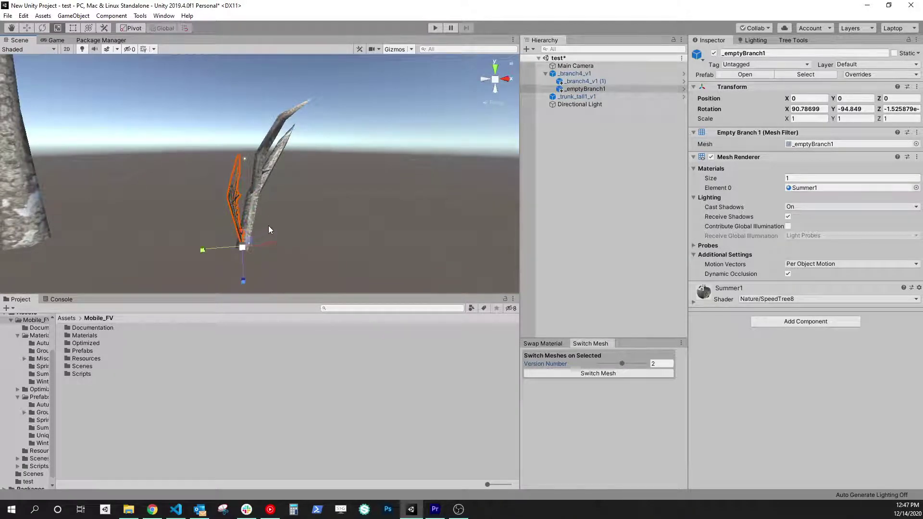
{"action": "key", "text": "e"}
{"action": "left_click_drag", "start_coordinate": [249, 211], "coordinate": [290, 234]}
{"action": "key", "text": "w"}
{"action": "key", "text": "e"}
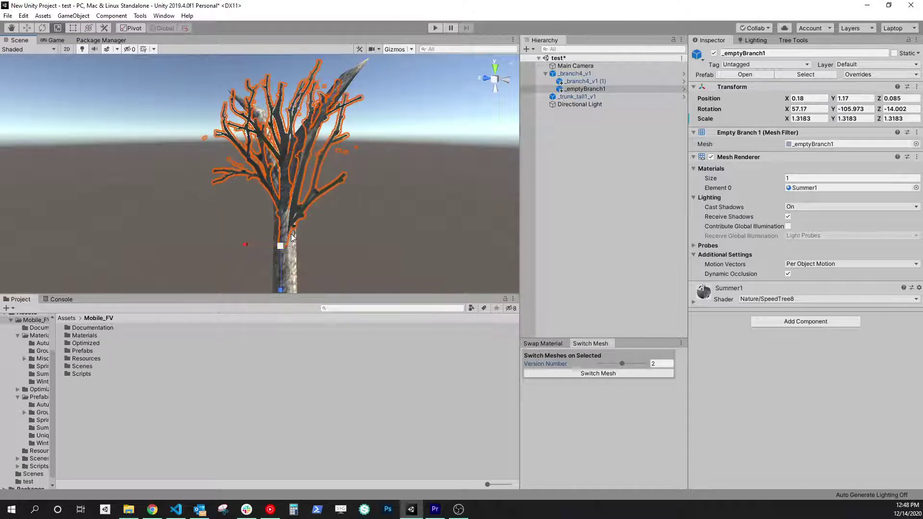
{"action": "left_click", "coordinate": [381, 227]}
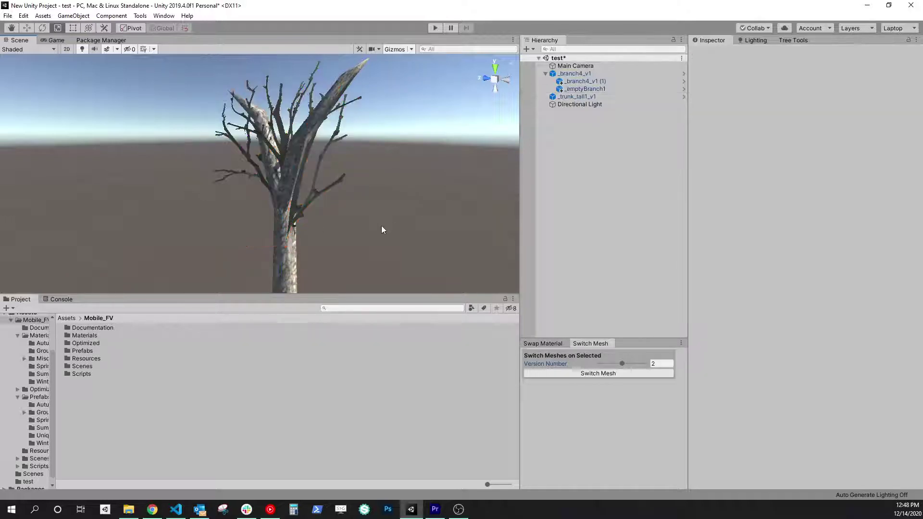
Fine-tune the bare branch card's rotation against the fork and inspect the branch from several angles.
{"action": "left_click", "coordinate": [283, 134]}
{"action": "left_click_drag", "start_coordinate": [283, 135], "coordinate": [151, 165], "text": "alt"}
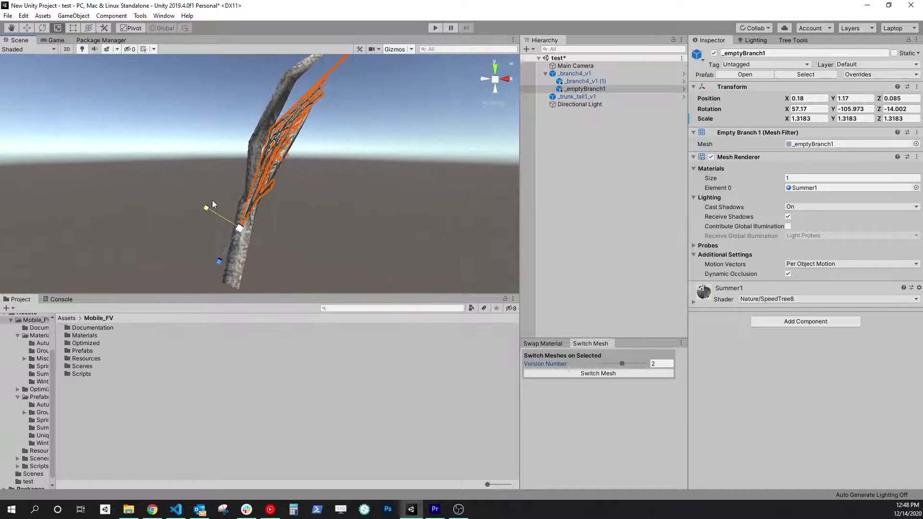
{"action": "key", "text": "e"}
{"action": "left_click_drag", "start_coordinate": [265, 198], "coordinate": [467, 222]}
{"action": "scroll", "coordinate": [310, 190], "scroll_direction": "down", "scroll_amount": 4}
{"action": "left_click", "coordinate": [351, 199]}
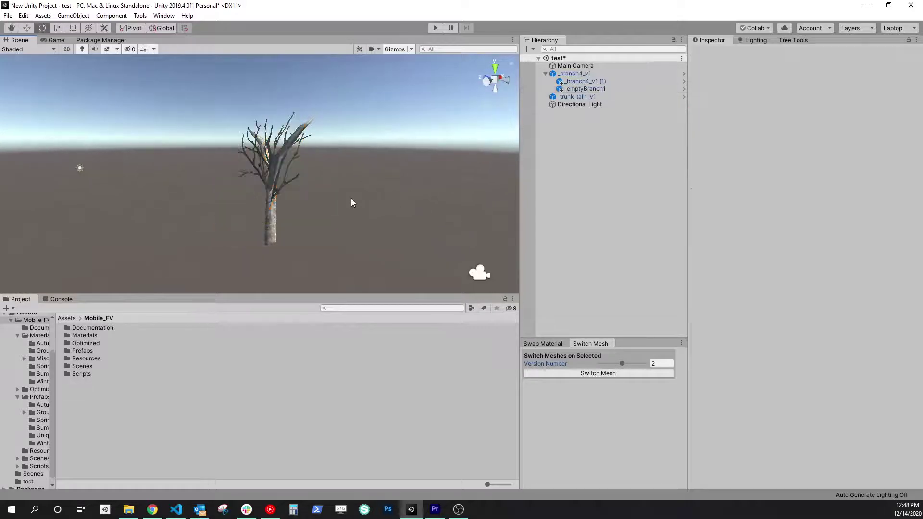
{"action": "scroll", "coordinate": [324, 189], "scroll_direction": "up", "scroll_amount": 3}
{"action": "left_click_drag", "start_coordinate": [324, 189], "coordinate": [330, 221], "text": "alt"}
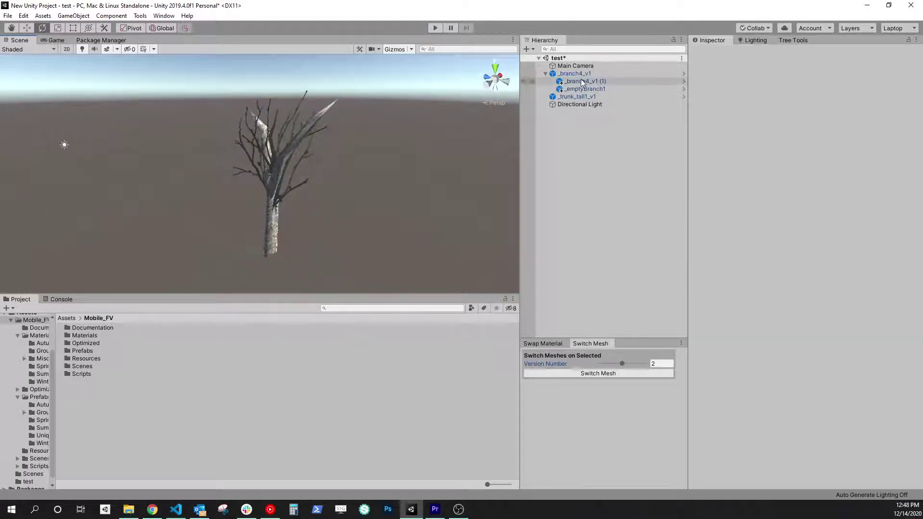
Add a Mobile FV Leaves 1 card as a child of the original branch.
{"action": "left_click", "coordinate": [568, 74]}
{"action": "left_click", "coordinate": [359, 227]}
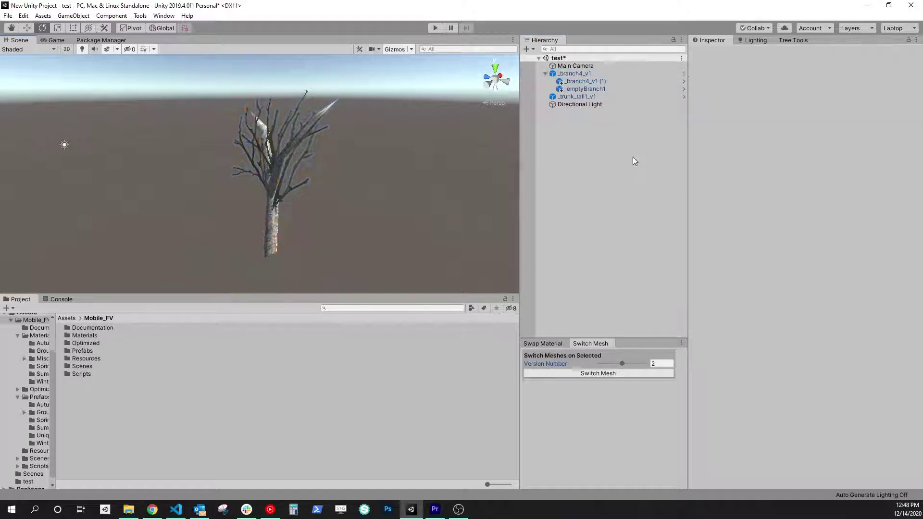
{"action": "left_click", "coordinate": [572, 74]}
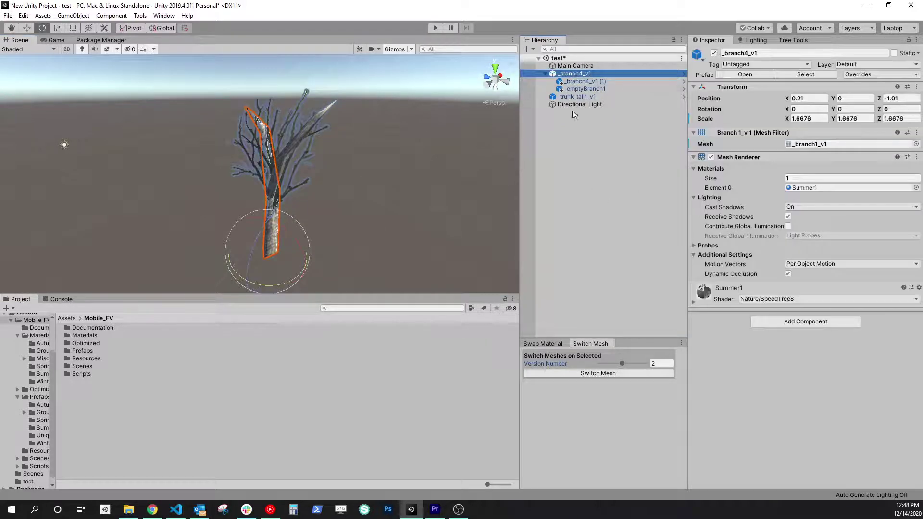
{"action": "right_click", "coordinate": [579, 77]}
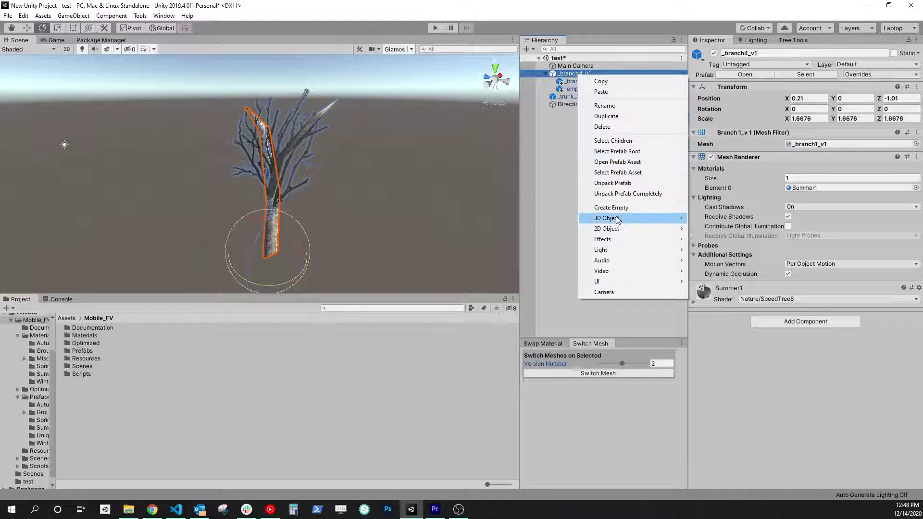
{"action": "mouse_move", "coordinate": [619, 218]}
{"action": "mouse_move", "coordinate": [721, 282]}
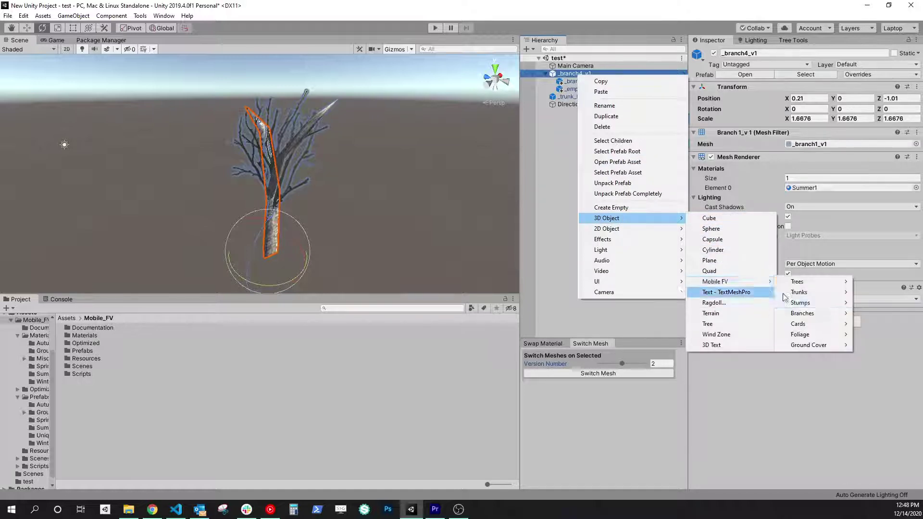
{"action": "mouse_move", "coordinate": [805, 324]}
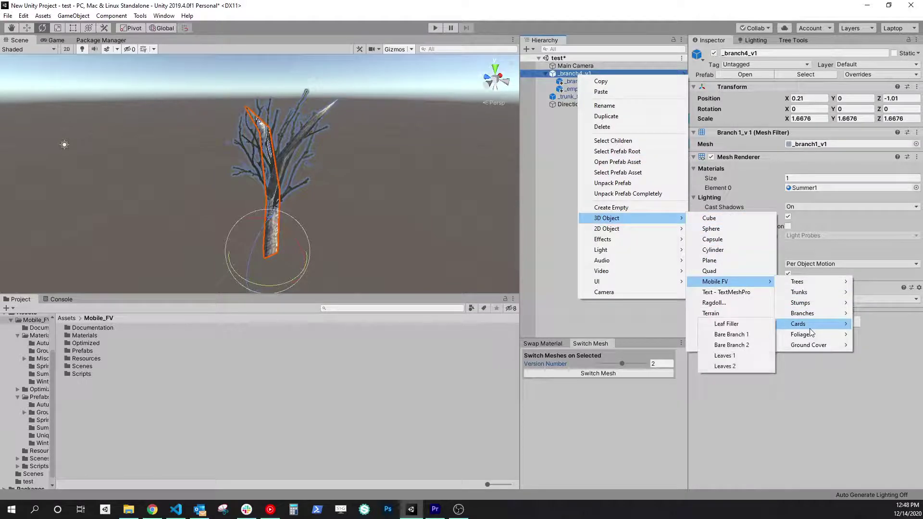
{"action": "left_click", "coordinate": [723, 356]}
Rotate the leaves card upright to about 91° on X and -95° on Y.
{"action": "left_click_drag", "start_coordinate": [288, 239], "coordinate": [189, 180]}
{"action": "left_click_drag", "start_coordinate": [262, 288], "coordinate": [409, 253]}
{"action": "left_click", "coordinate": [425, 245]}
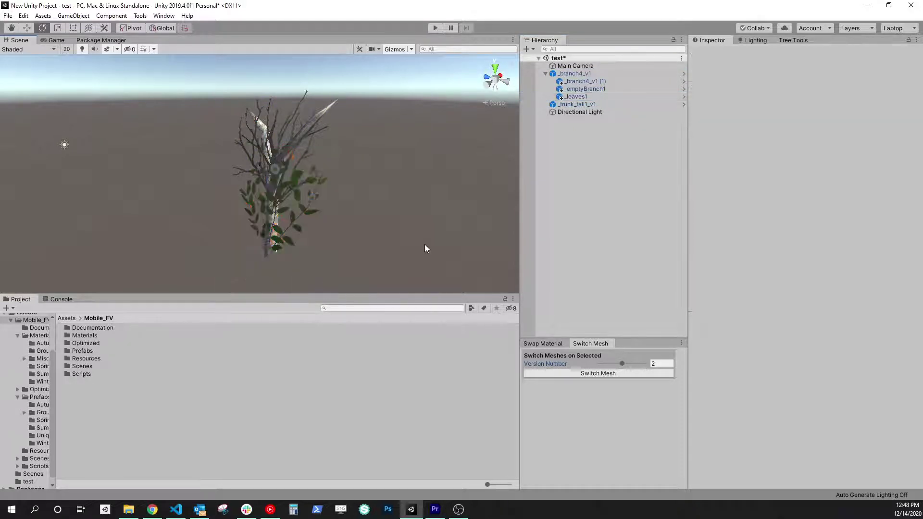
Move the leaves card up onto the fork at about X 0.25, Y 1.5, Z 0.24.
{"action": "left_click", "coordinate": [298, 211]}
{"action": "left_click_drag", "start_coordinate": [298, 212], "coordinate": [394, 171], "text": "alt"}
{"action": "key", "text": "w"}
{"action": "scroll", "coordinate": [355, 181], "scroll_direction": "up", "scroll_amount": 3}
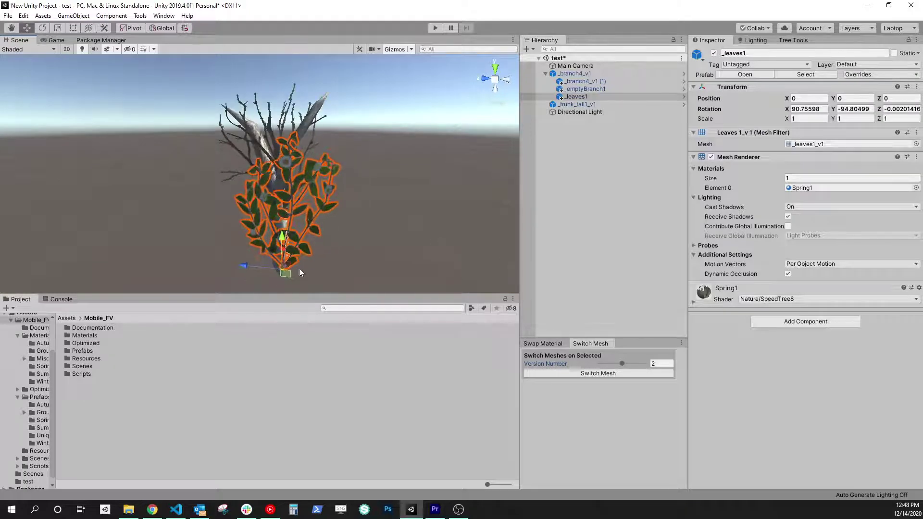
{"action": "left_click_drag", "start_coordinate": [290, 273], "coordinate": [177, 201]}
{"action": "left_click_drag", "start_coordinate": [264, 222], "coordinate": [280, 217]}
Tilt the leaves card to about 82° on X and scale it up uniformly to about 1.49.
{"action": "key", "text": "e"}
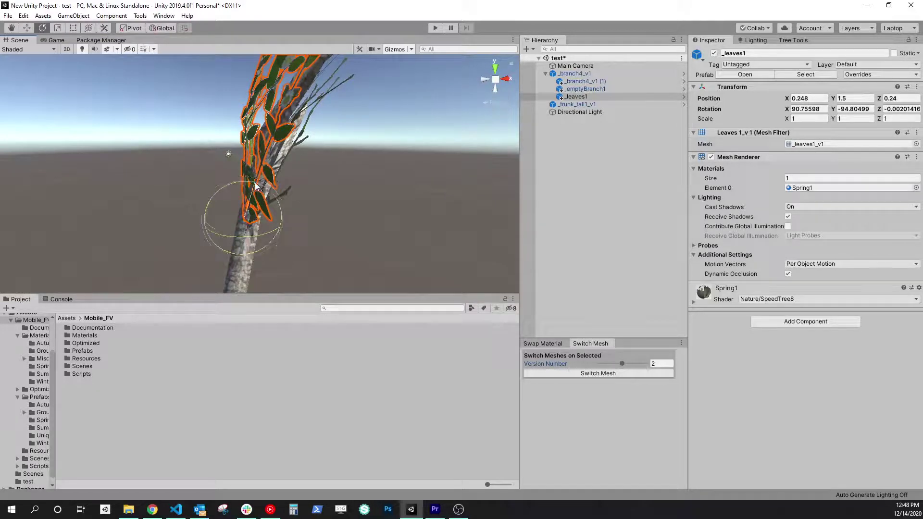
{"action": "mouse_move", "coordinate": [256, 187]}
{"action": "left_mouse_down"}
{"action": "mouse_move", "coordinate": [276, 189]}
{"action": "mouse_move", "coordinate": [264, 188]}
{"action": "left_mouse_up"}
{"action": "scroll", "coordinate": [273, 180], "scroll_direction": "down", "scroll_amount": 5}
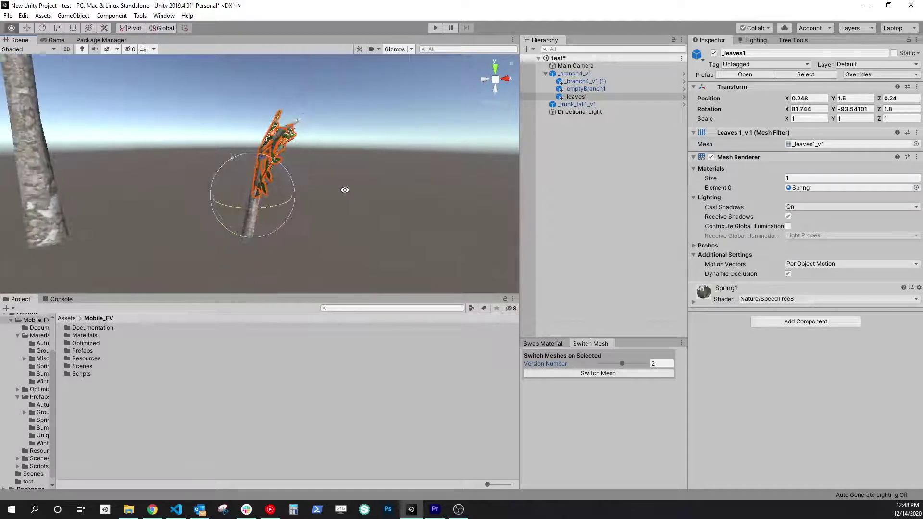
{"action": "left_click_drag", "start_coordinate": [345, 190], "coordinate": [494, 190], "text": "alt"}
{"action": "key", "text": "r"}
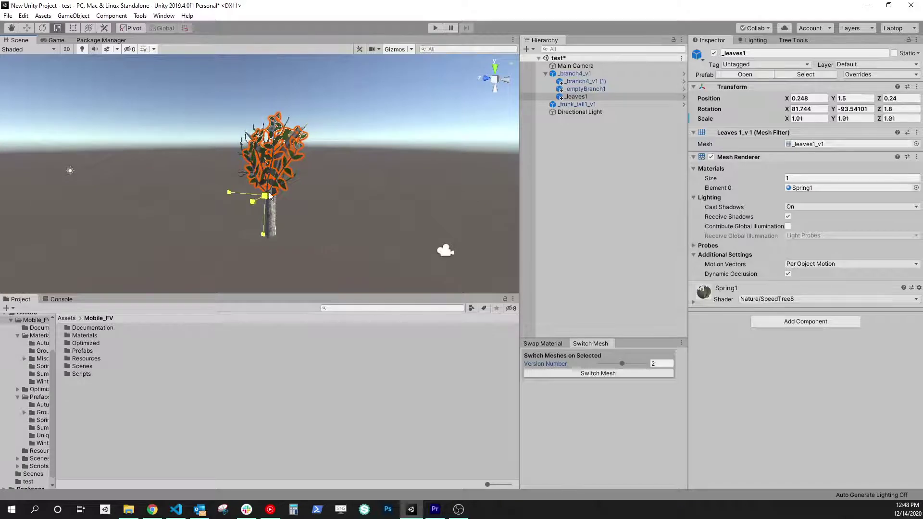
{"action": "left_click_drag", "start_coordinate": [265, 195], "coordinate": [317, 200]}
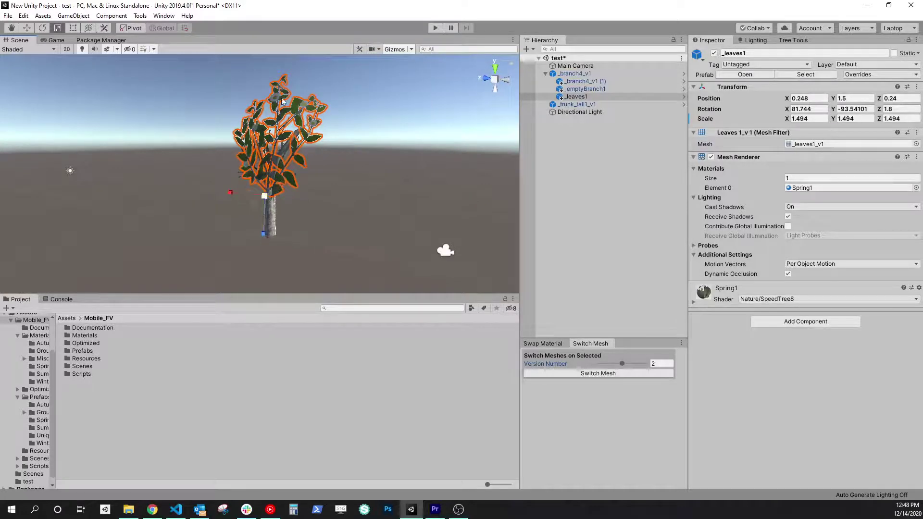
Delete the leaves card from the branch.
{"action": "left_click", "coordinate": [379, 122]}
{"action": "left_click", "coordinate": [277, 102]}
{"action": "key", "text": "Delete"}
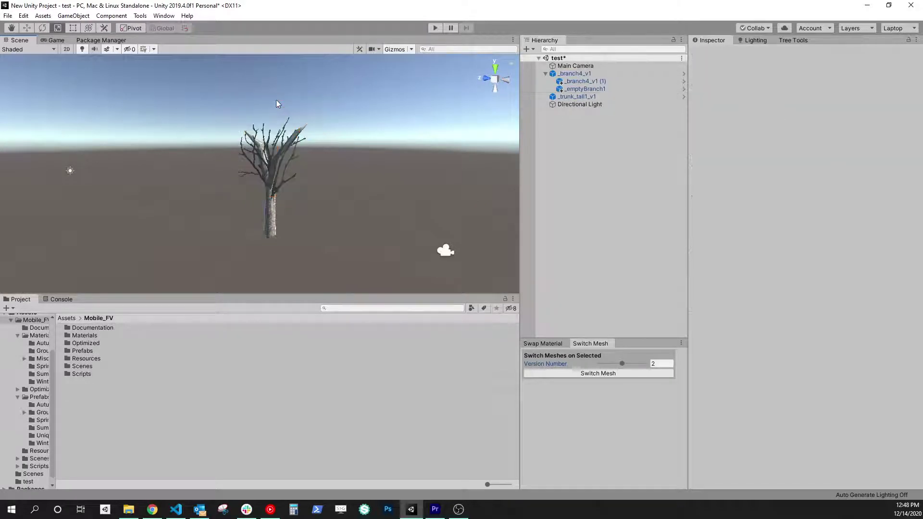
Add a Mobile FV foliage leaf bunch as a child of the _branch4_v1 branch.
{"action": "left_click", "coordinate": [583, 73]}
{"action": "right_click", "coordinate": [583, 73]}
{"action": "mouse_move", "coordinate": [689, 223]}
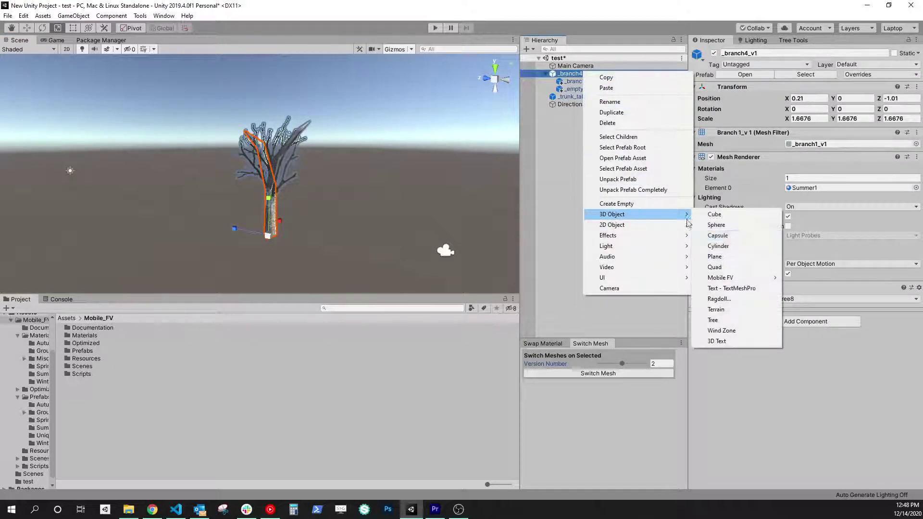
{"action": "mouse_move", "coordinate": [726, 278]}
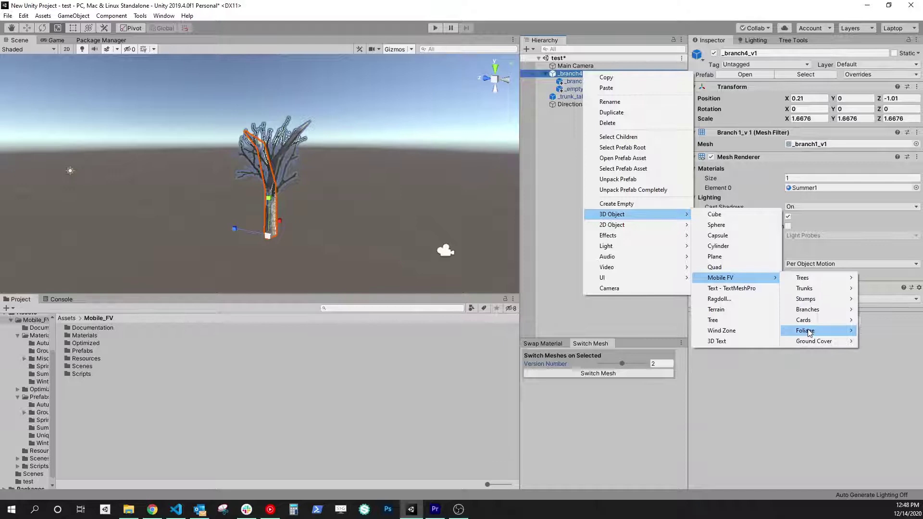
{"action": "mouse_move", "coordinate": [810, 332]}
{"action": "left_click", "coordinate": [728, 332]}
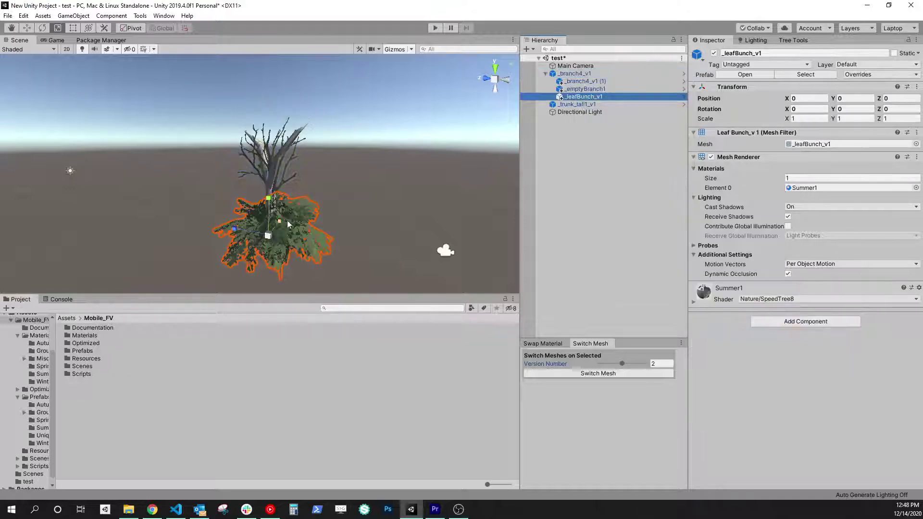
{"action": "left_click_drag", "start_coordinate": [326, 191], "coordinate": [212, 194], "text": "alt"}
{"action": "key", "text": "w"}
{"action": "scroll", "coordinate": [289, 231], "scroll_direction": "up", "scroll_amount": 2}
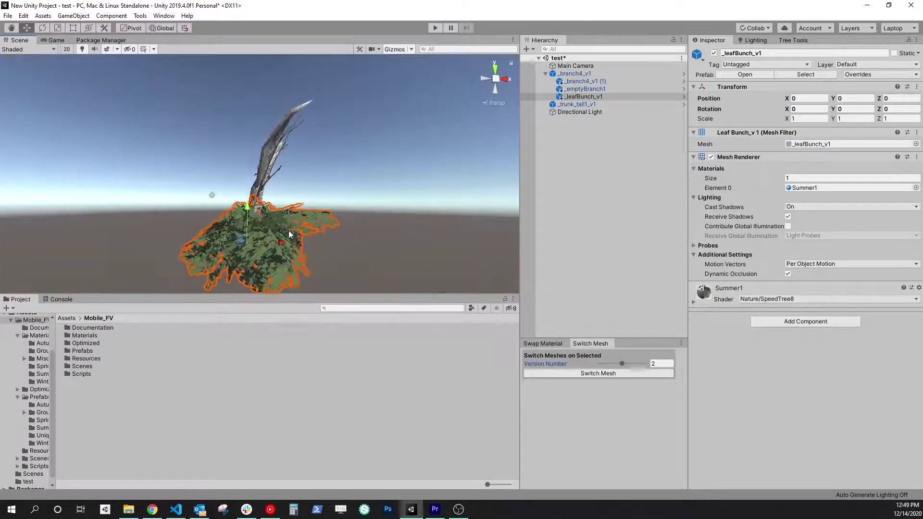
{"action": "left_click_drag", "start_coordinate": [334, 173], "coordinate": [459, 214], "text": "alt"}
Add a single Mobile FV card to the scene and move it beside the tree at about X -5.3, Z 2.63.
{"action": "left_click", "coordinate": [572, 145]}
{"action": "right_click", "coordinate": [573, 149]}
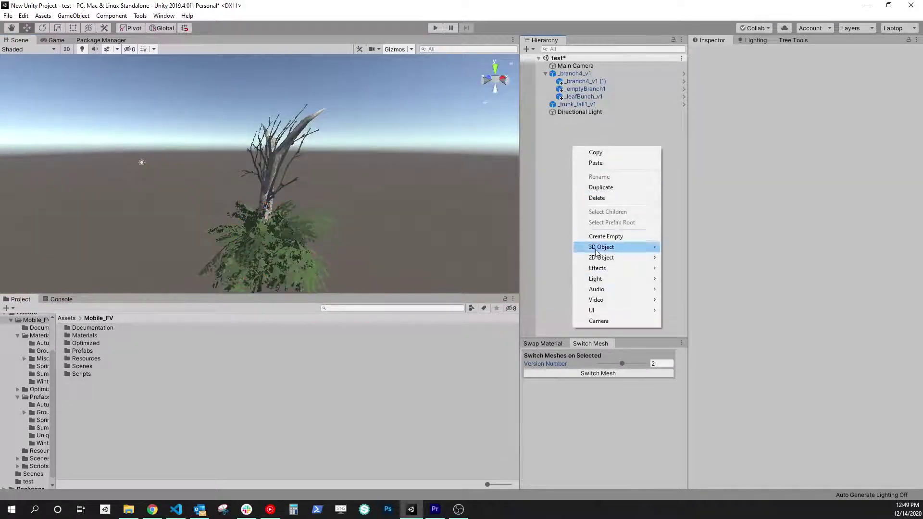
{"action": "mouse_move", "coordinate": [635, 247]}
{"action": "mouse_move", "coordinate": [705, 312]}
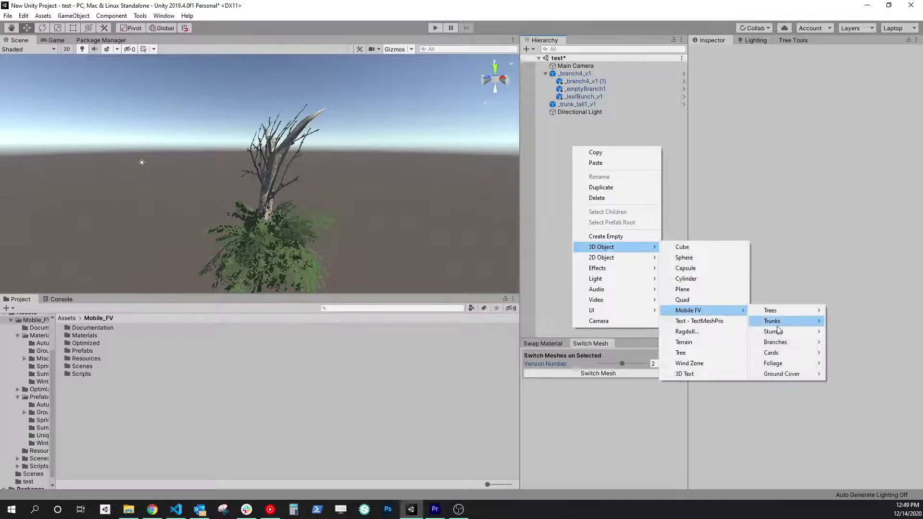
{"action": "mouse_move", "coordinate": [818, 355]}
{"action": "left_click", "coordinate": [854, 353]}
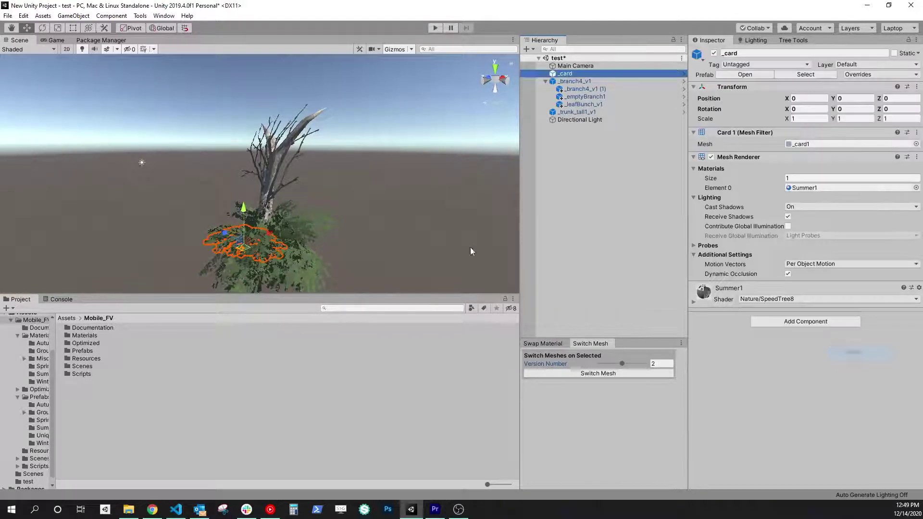
{"action": "left_click_drag", "start_coordinate": [243, 252], "coordinate": [117, 265]}
{"action": "middle_click_drag", "start_coordinate": [164, 255], "coordinate": [265, 173]}
{"action": "scroll", "coordinate": [261, 170], "scroll_direction": "up", "scroll_amount": 2}
{"action": "scroll", "coordinate": [261, 174], "scroll_direction": "up", "scroll_amount": 4}
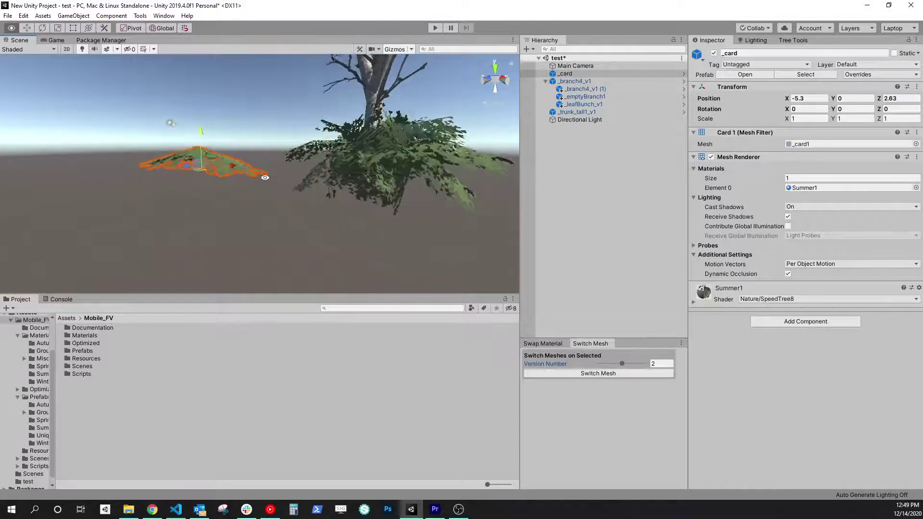
{"action": "left_click_drag", "start_coordinate": [264, 177], "coordinate": [229, 234], "text": "alt"}
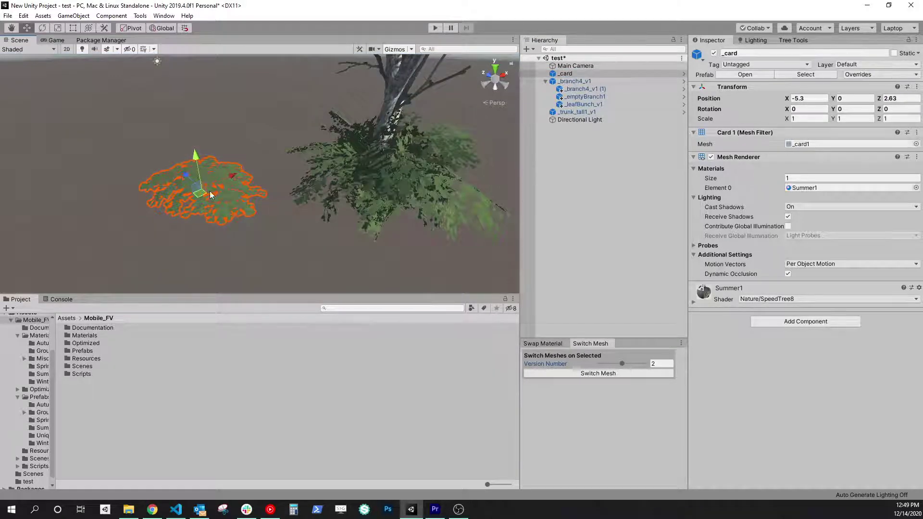
Duplicate the card, offset and tilt the copy over the original, and scale it uniformly to about 0.91.
{"action": "key", "text": "ctrl+d"}
{"action": "mouse_move", "coordinate": [210, 195]}
{"action": "left_mouse_down"}
{"action": "mouse_move", "coordinate": [209, 204]}
{"action": "mouse_move", "coordinate": [231, 192]}
{"action": "mouse_move", "coordinate": [211, 194]}
{"action": "left_mouse_up"}
{"action": "key", "text": "r"}
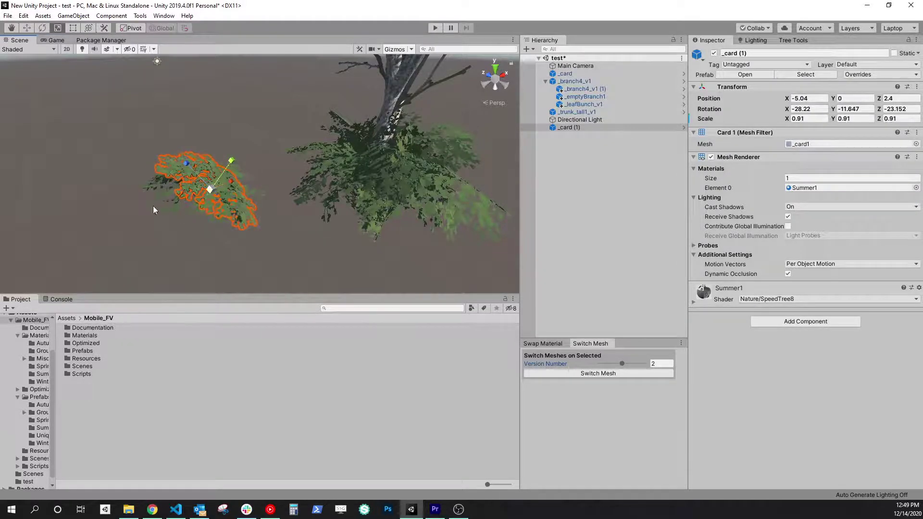
Delete both loose cards beside the tree.
{"action": "left_click_drag", "start_coordinate": [128, 116], "coordinate": [265, 246]}
{"action": "key", "text": "Delete"}
{"action": "left_click", "coordinate": [201, 189]}
{"action": "key", "text": "Delete"}
Move the leaf bunch up onto the branch tip at about X 1.83, Y 3.39, Z 1.69.
{"action": "left_click", "coordinate": [410, 180]}
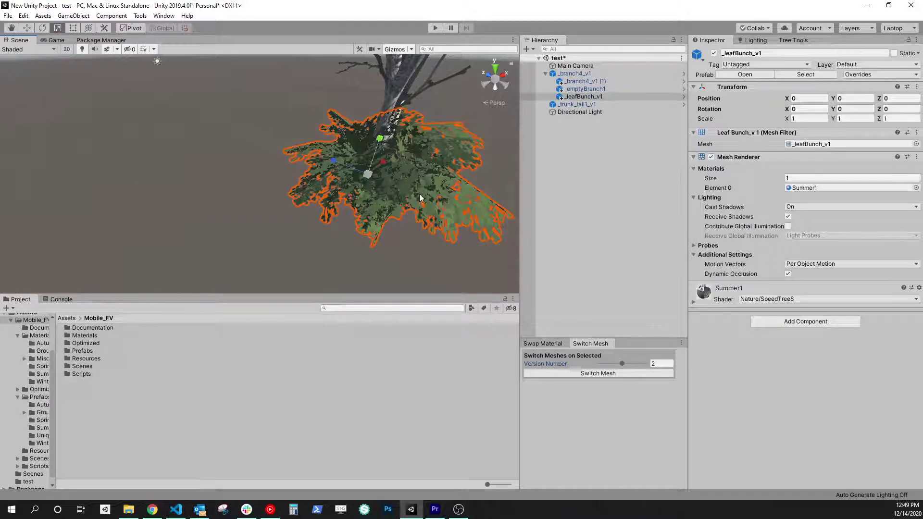
{"action": "key", "text": "w"}
{"action": "left_click_drag", "start_coordinate": [421, 196], "coordinate": [332, 127], "text": "alt"}
{"action": "scroll", "coordinate": [192, 201], "scroll_direction": "down", "scroll_amount": 2}
{"action": "scroll", "coordinate": [338, 159], "scroll_direction": "up", "scroll_amount": 3}
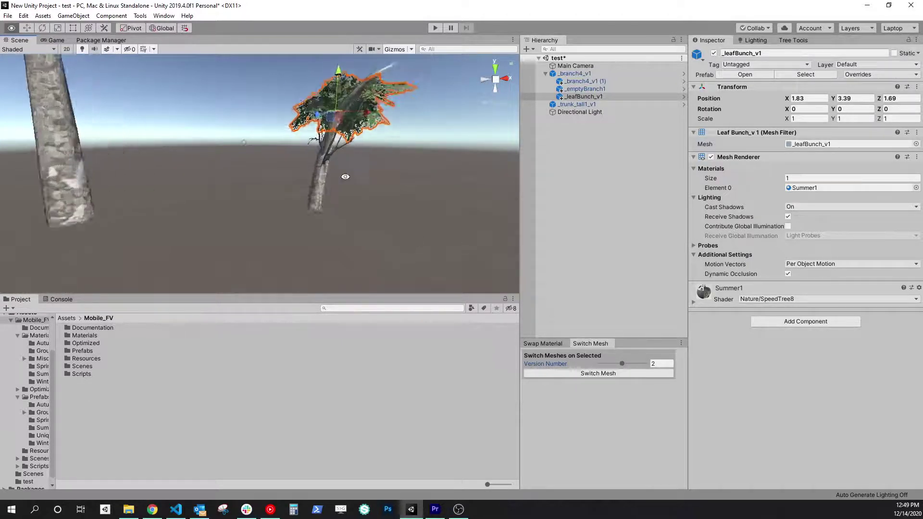
Tilt the leaf bunch to about -13° on Z.
{"action": "left_click_drag", "start_coordinate": [344, 179], "coordinate": [190, 155], "text": "alt"}
{"action": "scroll", "coordinate": [315, 189], "scroll_direction": "up", "scroll_amount": 2}
{"action": "key", "text": "e"}
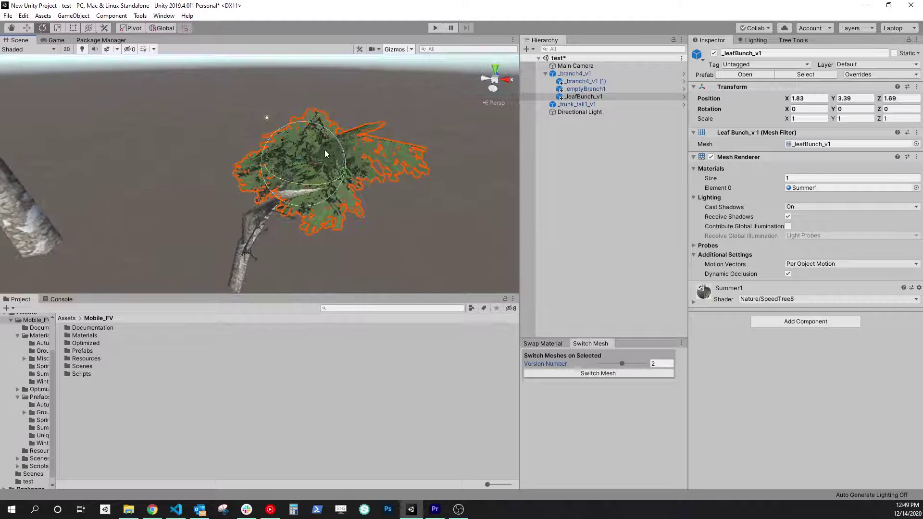
{"action": "mouse_move", "coordinate": [321, 133]}
{"action": "left_mouse_down"}
{"action": "mouse_move", "coordinate": [419, 195]}
{"action": "mouse_move", "coordinate": [323, 145]}
{"action": "left_mouse_up"}
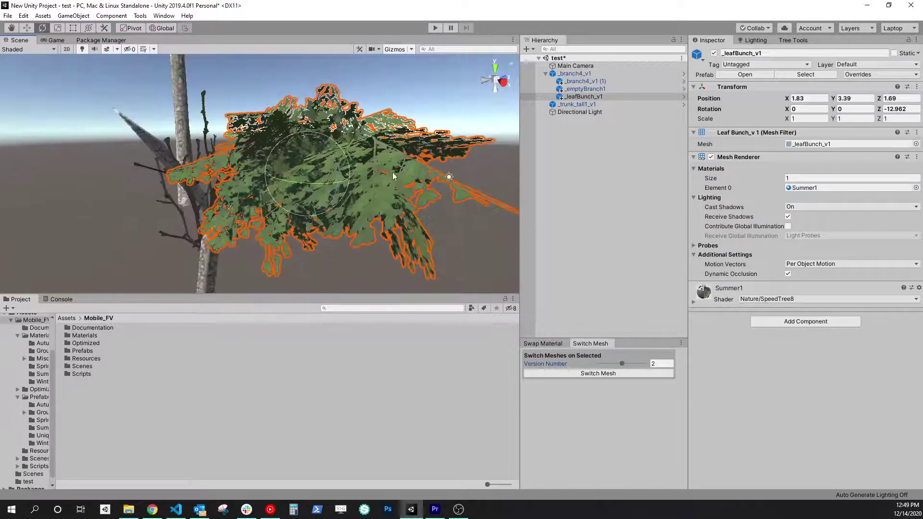
Check the leaf bunch's vertex count with the MobileFV New Optimized tool, leaving it unoptimized.
{"action": "left_click", "coordinate": [140, 16]}
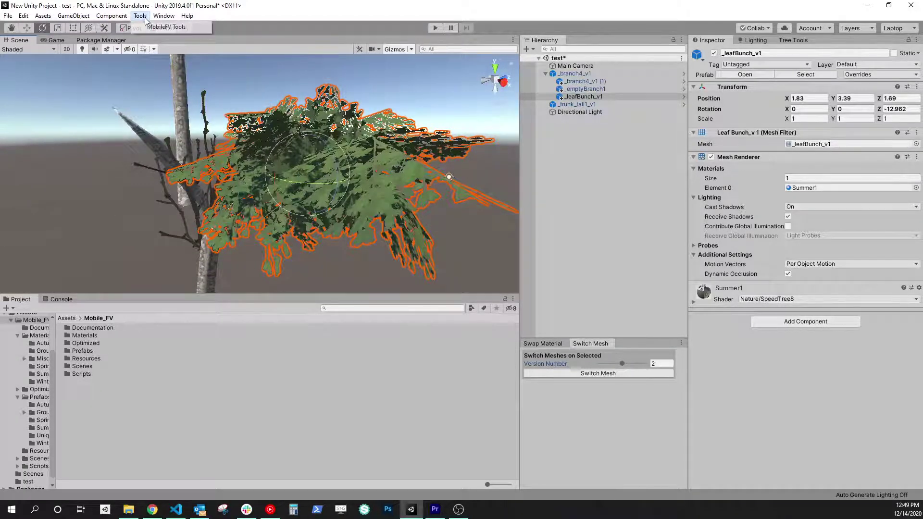
{"action": "left_click", "coordinate": [167, 28]}
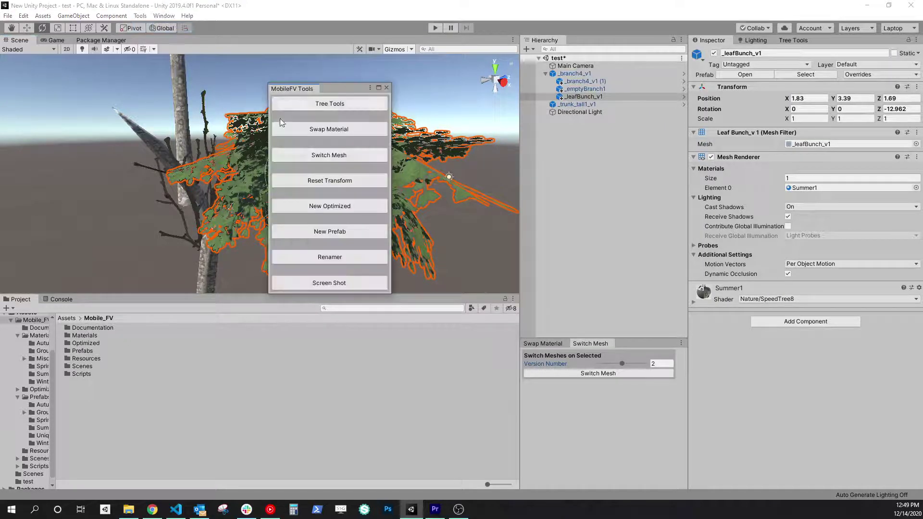
{"action": "left_click", "coordinate": [323, 204]}
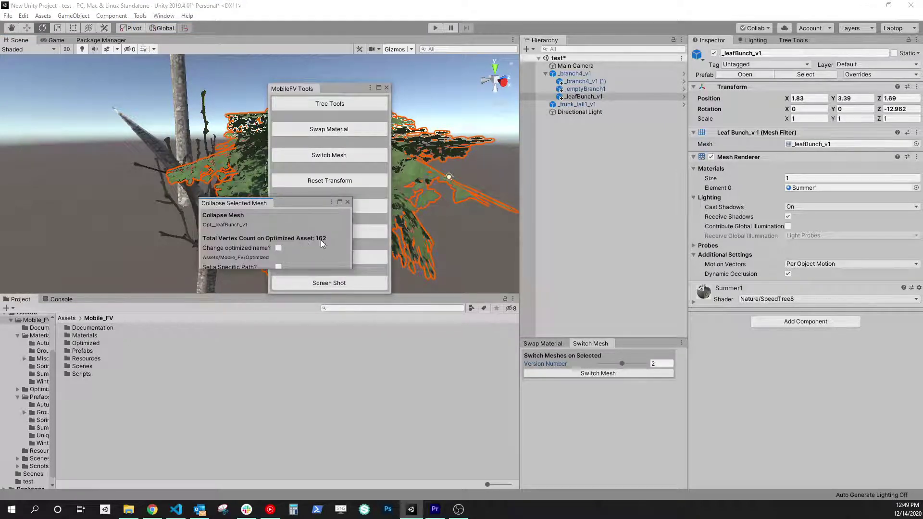
{"action": "left_click", "coordinate": [348, 202]}
{"action": "left_click", "coordinate": [387, 88]}
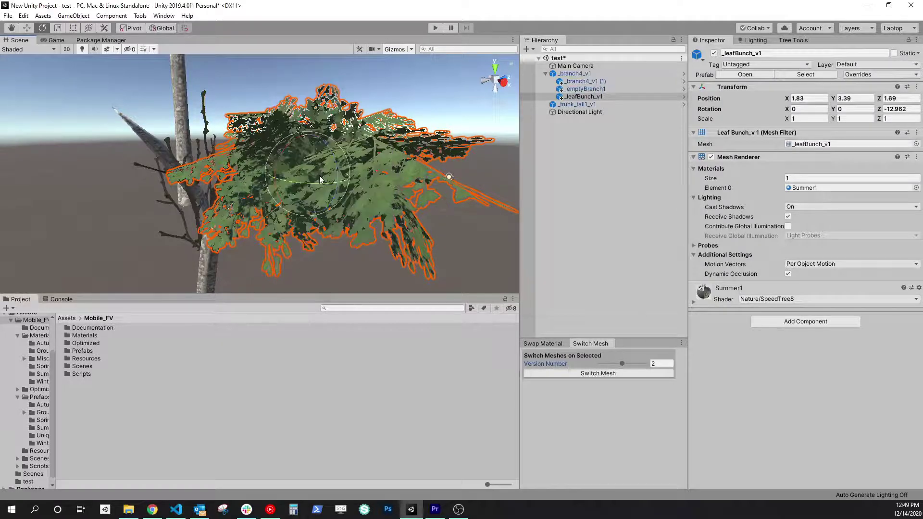
Switch the leaf bunch mesh to version 2 and then to version 3.
{"action": "key", "text": "f"}
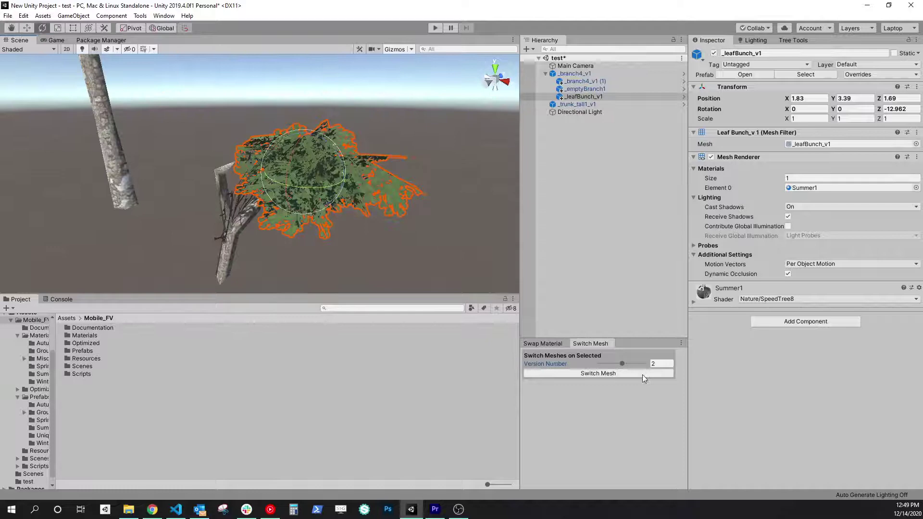
{"action": "left_click", "coordinate": [613, 374]}
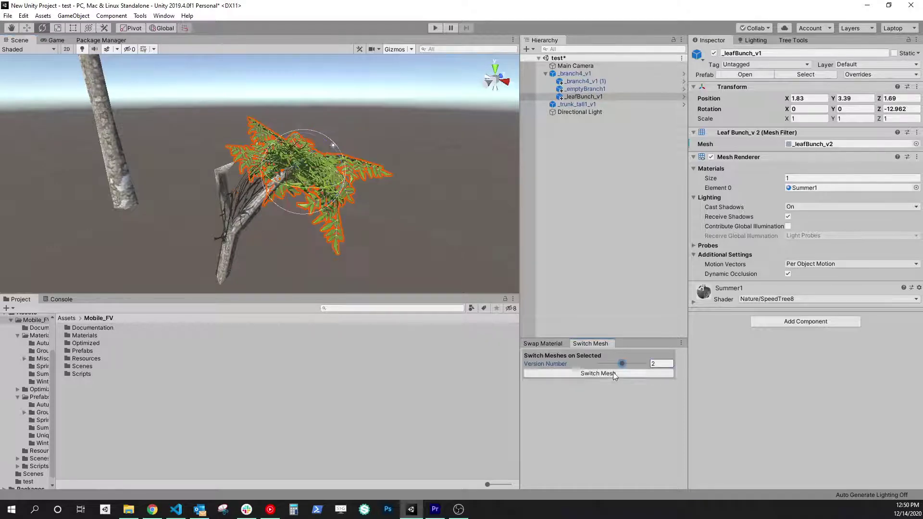
{"action": "mouse_move", "coordinate": [362, 203]}
{"action": "left_mouse_down", "text": "alt"}
{"action": "mouse_move", "coordinate": [207, 211]}
{"action": "mouse_move", "coordinate": [312, 202]}
{"action": "mouse_move", "coordinate": [87, 239]}
{"action": "mouse_move", "coordinate": [356, 202]}
{"action": "mouse_move", "coordinate": [360, 218]}
{"action": "left_mouse_up", "text": "alt"}
{"action": "left_click", "coordinate": [639, 374]}
Scale the leaf bunch uniformly down to about 0.74 and raise it to about Y 4.
{"action": "key", "text": "r"}
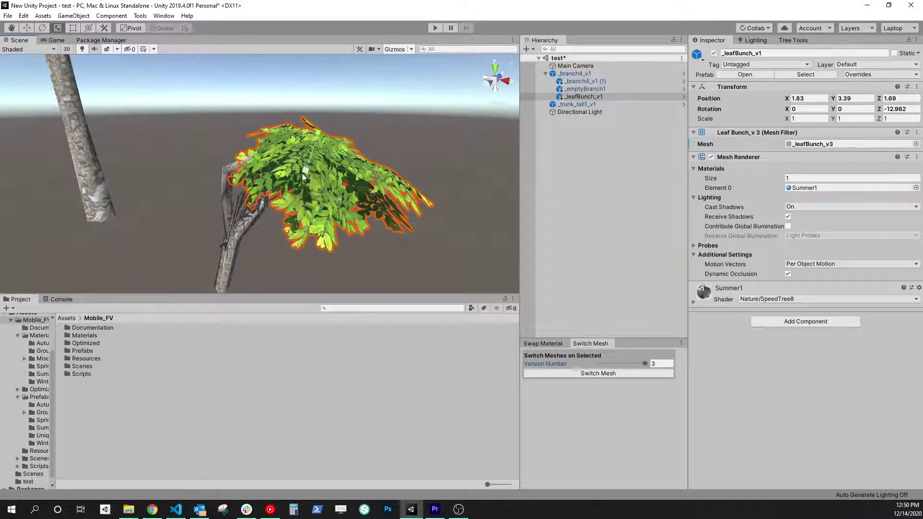
{"action": "left_click_drag", "start_coordinate": [304, 176], "coordinate": [1, 73]}
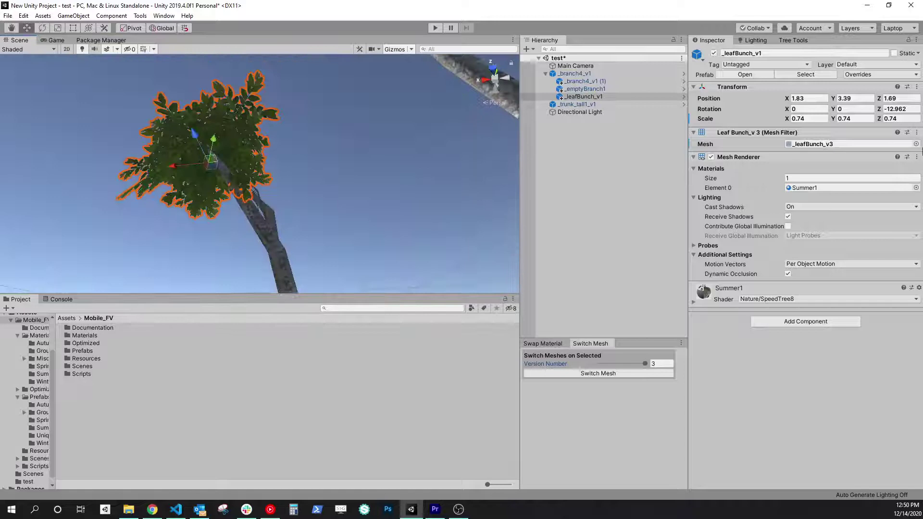
{"action": "left_click_drag", "start_coordinate": [266, 162], "coordinate": [362, 115], "text": "alt"}
{"action": "left_click_drag", "start_coordinate": [331, 154], "coordinate": [313, 123]}
{"action": "left_click", "coordinate": [296, 136]}
{"action": "left_click", "coordinate": [373, 189]}
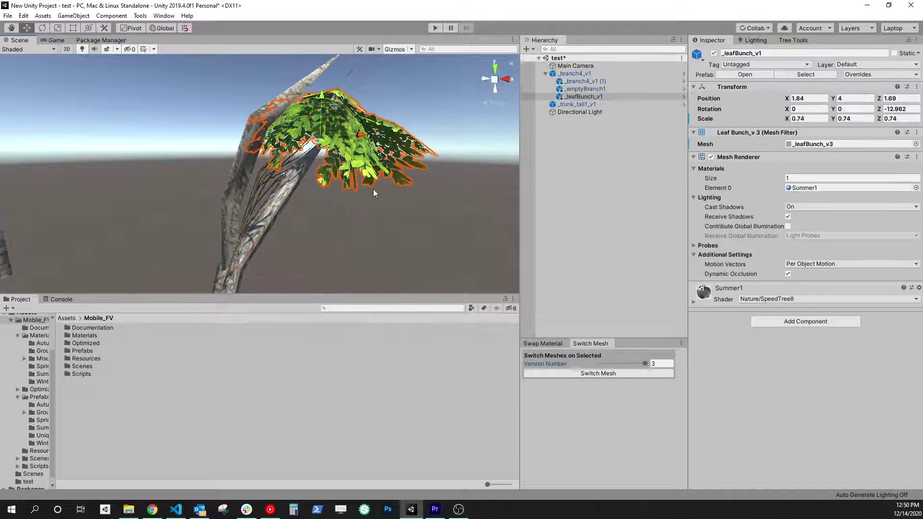
Scale the leaf bunch uniformly up to about 0.82.
{"action": "left_click_drag", "start_coordinate": [373, 189], "coordinate": [340, 213], "text": "alt"}
{"action": "key", "text": "r"}
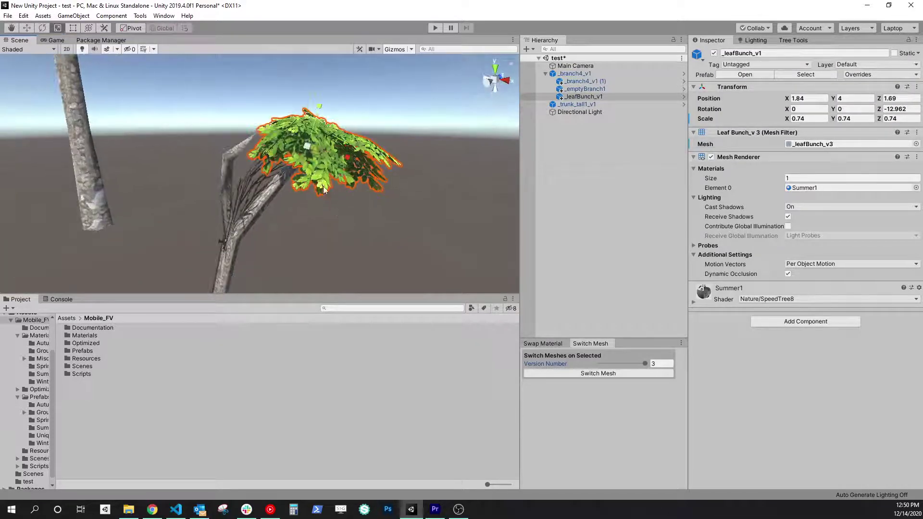
{"action": "left_click_drag", "start_coordinate": [313, 150], "coordinate": [311, 164]}
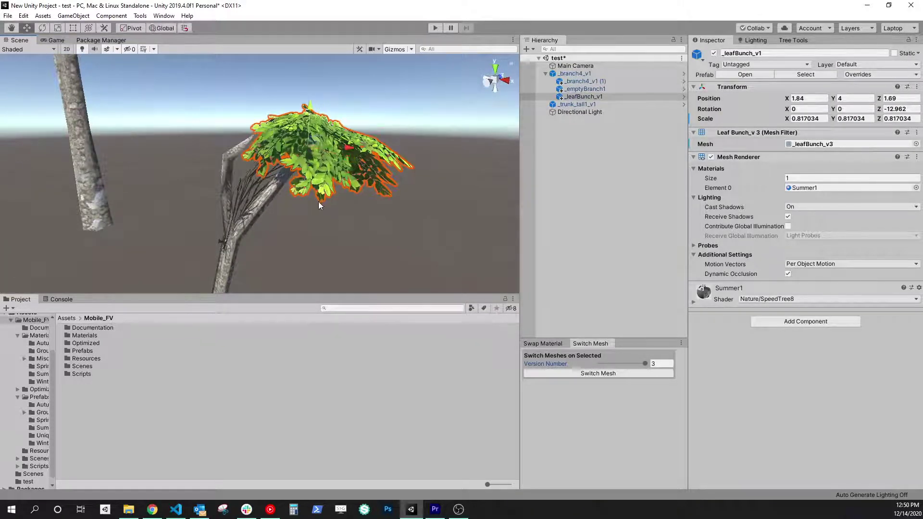
Duplicate the leaf bunch to about Z -0.63 and rotate the copy to about X 4°, Y 73°, Z -24°.
{"action": "left_click_drag", "start_coordinate": [320, 206], "coordinate": [308, 250], "text": "alt"}
{"action": "key", "text": "ctrl+d"}
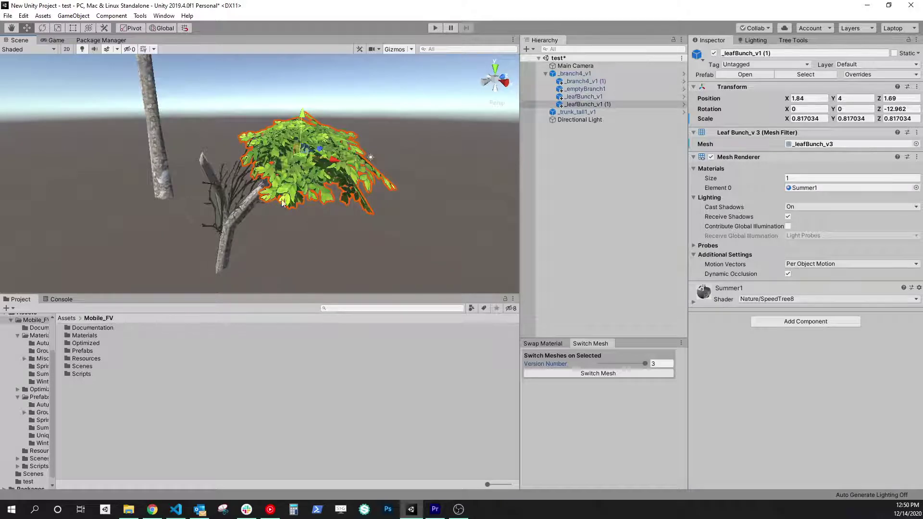
{"action": "left_click_drag", "start_coordinate": [320, 150], "coordinate": [273, 158]}
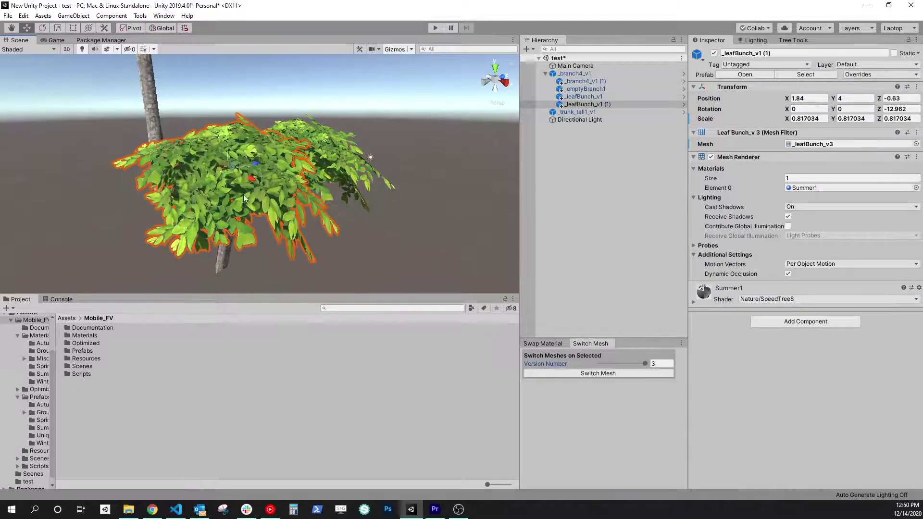
{"action": "key", "text": "e"}
{"action": "left_click_drag", "start_coordinate": [235, 190], "coordinate": [219, 164]}
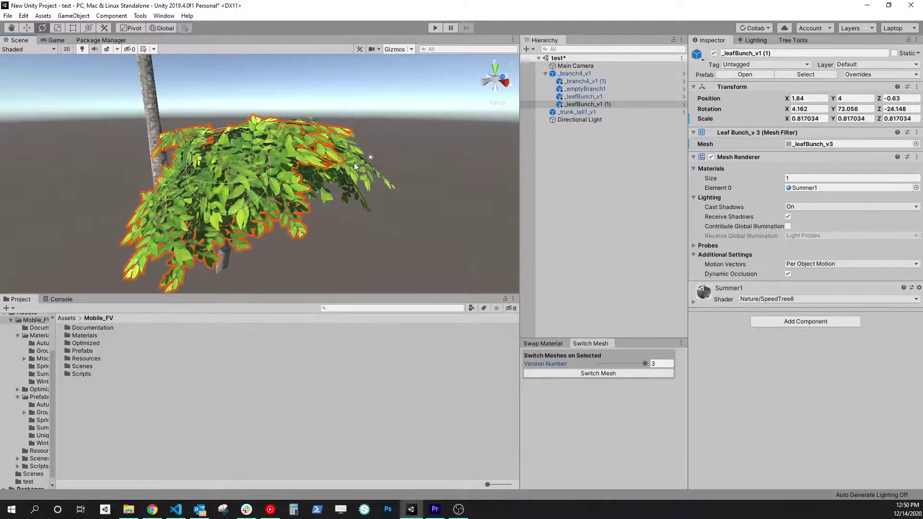
Rotate the original leaf bunch to about X 9°, Y -19°, Z -20°.
{"action": "left_click_drag", "start_coordinate": [373, 187], "coordinate": [315, 192], "text": "alt"}
{"action": "left_click", "coordinate": [315, 191]}
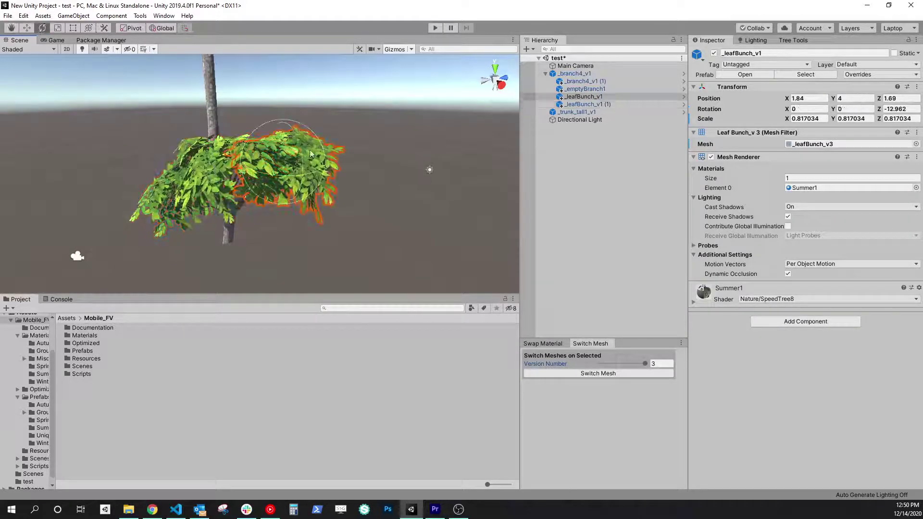
{"action": "mouse_move", "coordinate": [286, 137]}
{"action": "left_mouse_down"}
{"action": "mouse_move", "coordinate": [272, 147]}
{"action": "mouse_move", "coordinate": [281, 149]}
{"action": "left_mouse_up"}
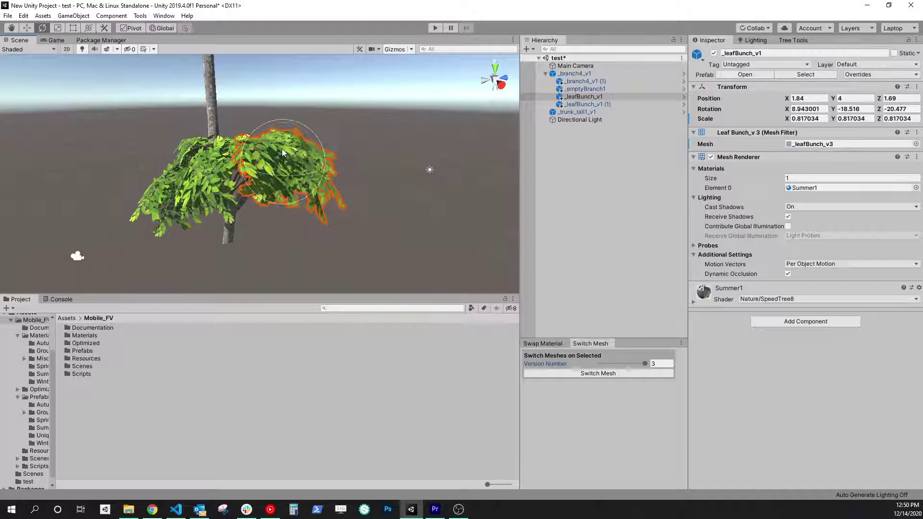
{"action": "left_click", "coordinate": [303, 235]}
{"action": "mouse_move", "coordinate": [303, 235]}
{"action": "left_mouse_down", "text": "alt"}
{"action": "mouse_move", "coordinate": [274, 206]}
{"action": "mouse_move", "coordinate": [384, 220]}
{"action": "mouse_move", "coordinate": [359, 198]}
{"action": "mouse_move", "coordinate": [296, 248]}
{"action": "left_mouse_up", "text": "alt"}
Collapse the _branch4_v1 group in the scene hierarchy.
{"action": "left_click", "coordinate": [260, 250]}
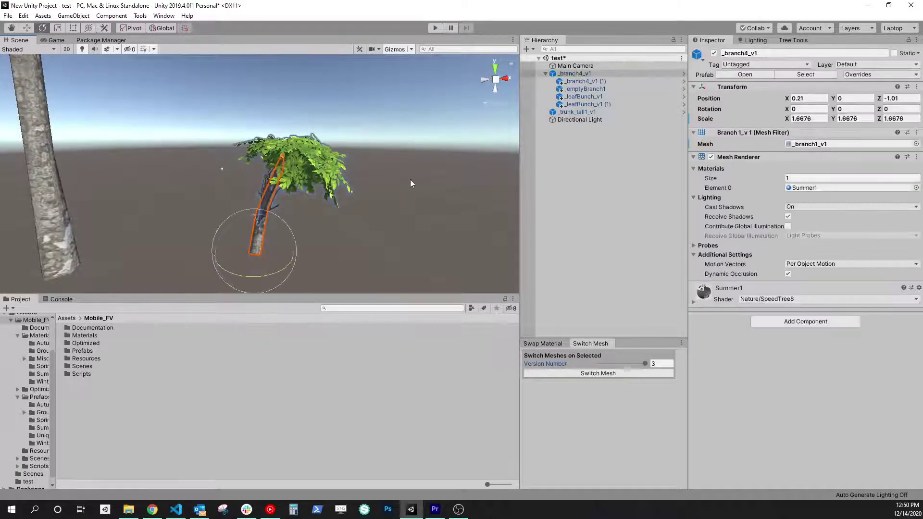
{"action": "left_click_drag", "start_coordinate": [411, 184], "coordinate": [329, 187], "text": "alt"}
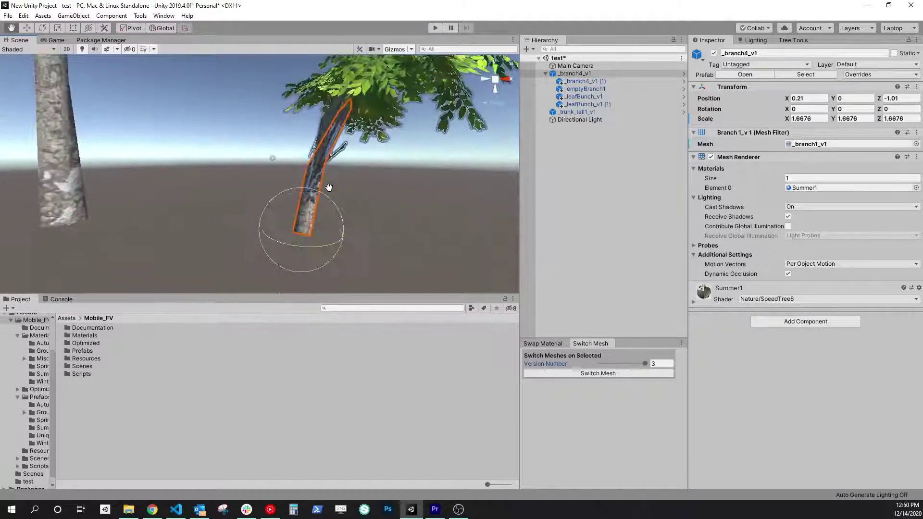
{"action": "key", "text": "e"}
{"action": "left_click", "coordinate": [631, 131]}
{"action": "left_click", "coordinate": [545, 73]}
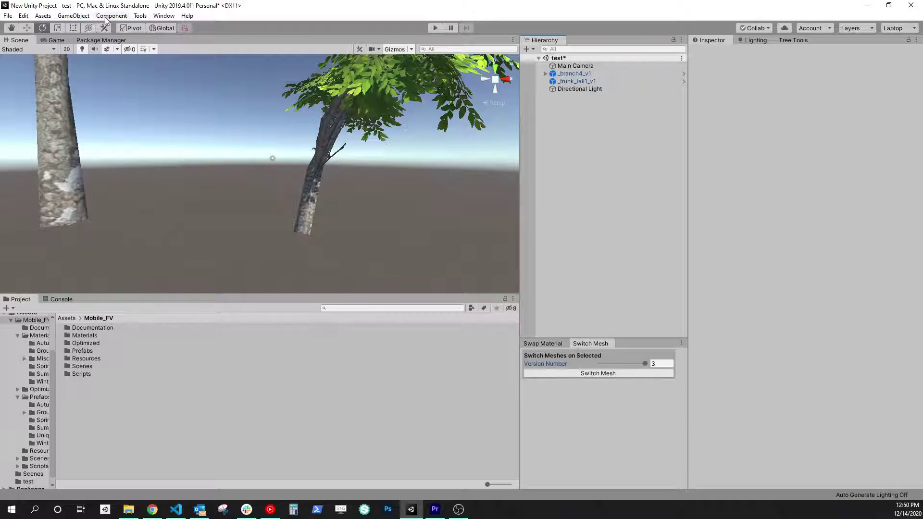
Open the MobileFV New Prefab tool and dock it beside the Switch Mesh tool.
{"action": "left_click", "coordinate": [141, 16]}
{"action": "left_click", "coordinate": [143, 31]}
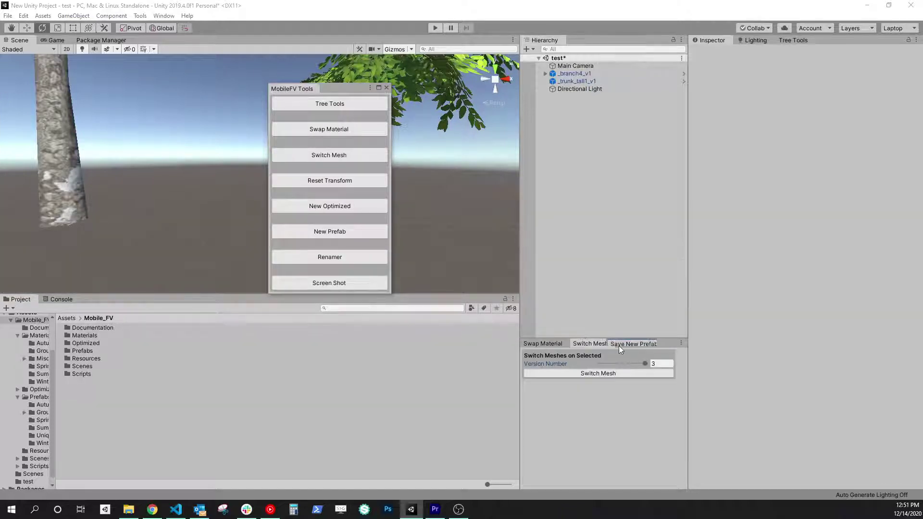
{"action": "left_click", "coordinate": [621, 344]}
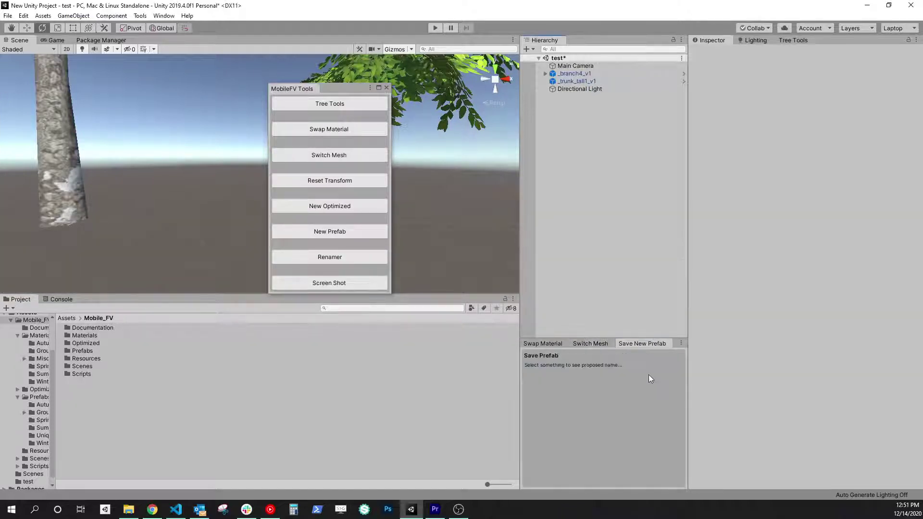
Save the _branch4_v1 group as a new prefab named Newbranch.
{"action": "left_click", "coordinate": [387, 88]}
{"action": "left_click", "coordinate": [574, 74]}
{"action": "middle_click_drag", "start_coordinate": [128, 186], "coordinate": [183, 208]}
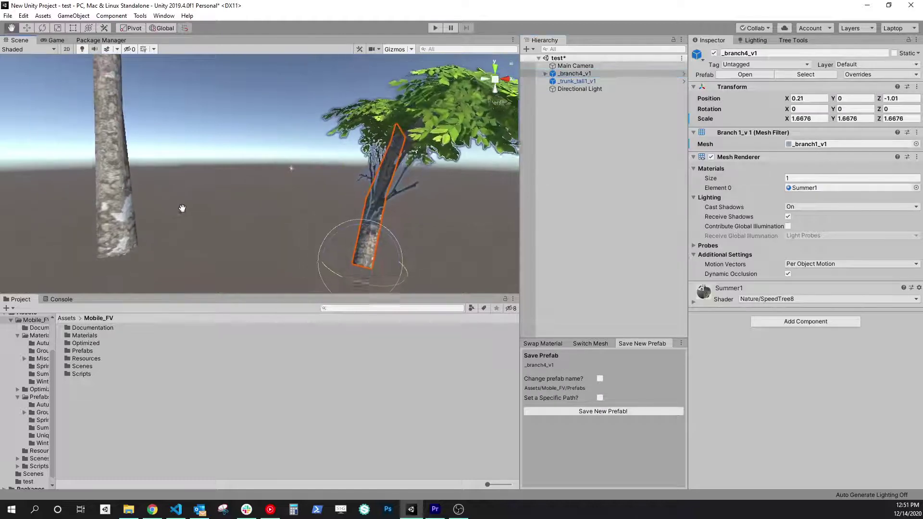
{"action": "scroll", "coordinate": [182, 208], "scroll_direction": "down", "scroll_amount": 2}
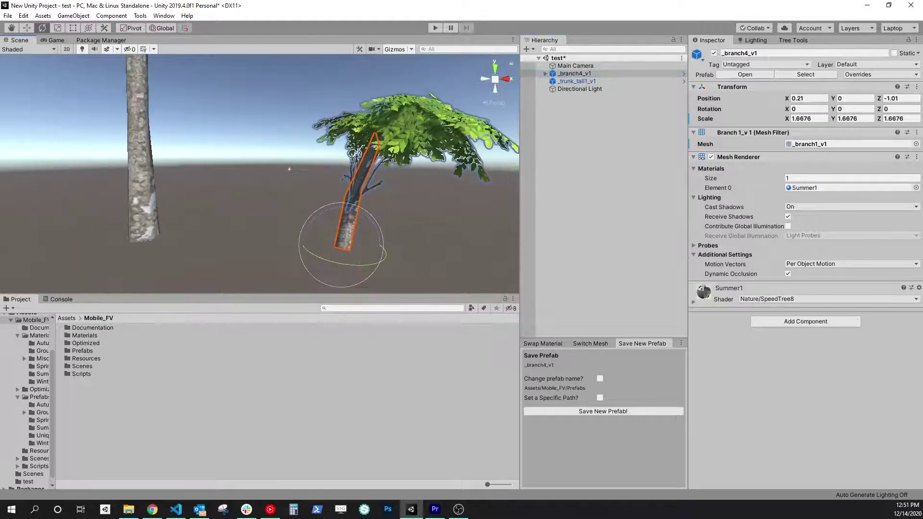
{"action": "left_click", "coordinate": [601, 379]}
{"action": "left_click", "coordinate": [655, 394]}
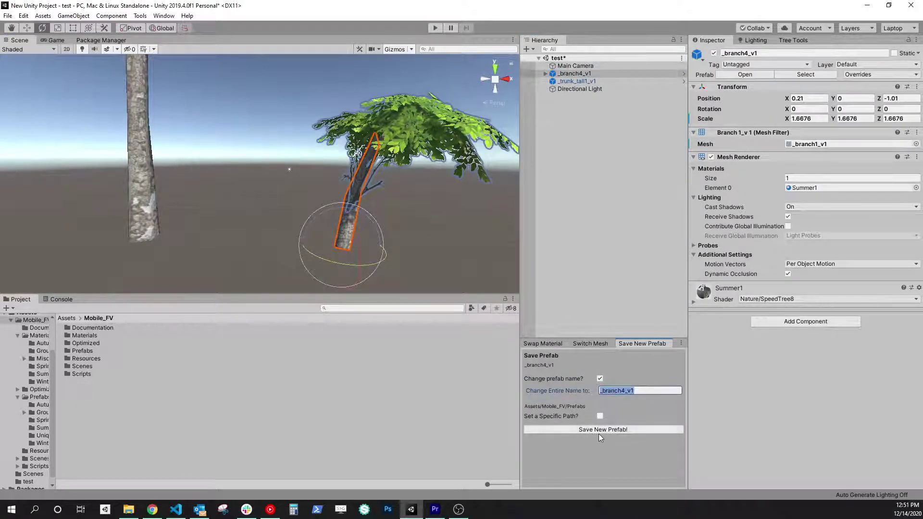
{"action": "type", "text": "Newbranch"}
{"action": "left_click", "coordinate": [595, 433]}
Delete the _branch4_v1 group from the scene and replace it with the Newbranch prefab from the Prefabs folder.
{"action": "double_click", "coordinate": [82, 351]}
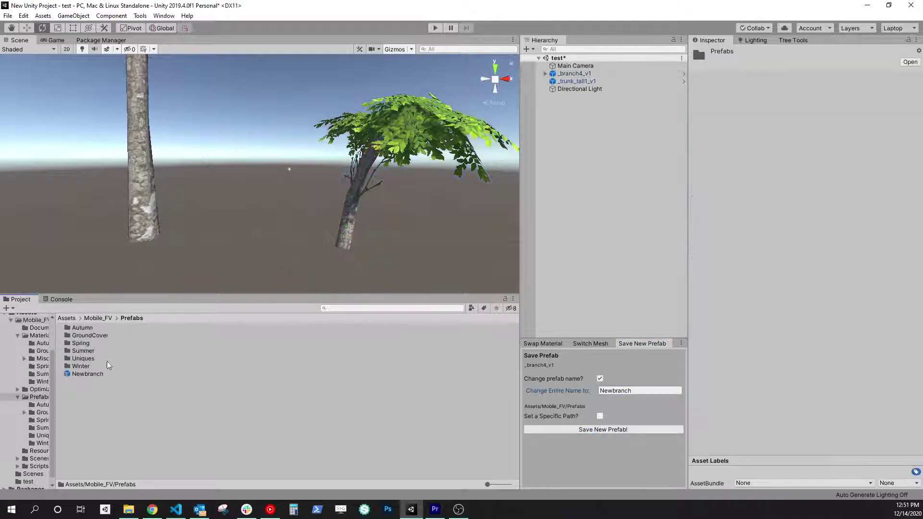
{"action": "left_click", "coordinate": [86, 374]}
{"action": "left_click", "coordinate": [337, 247]}
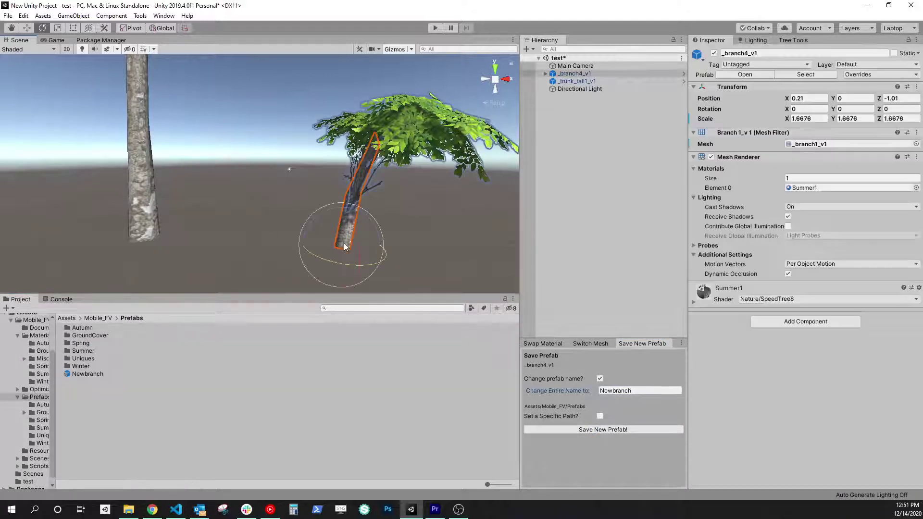
{"action": "key", "text": "Delete"}
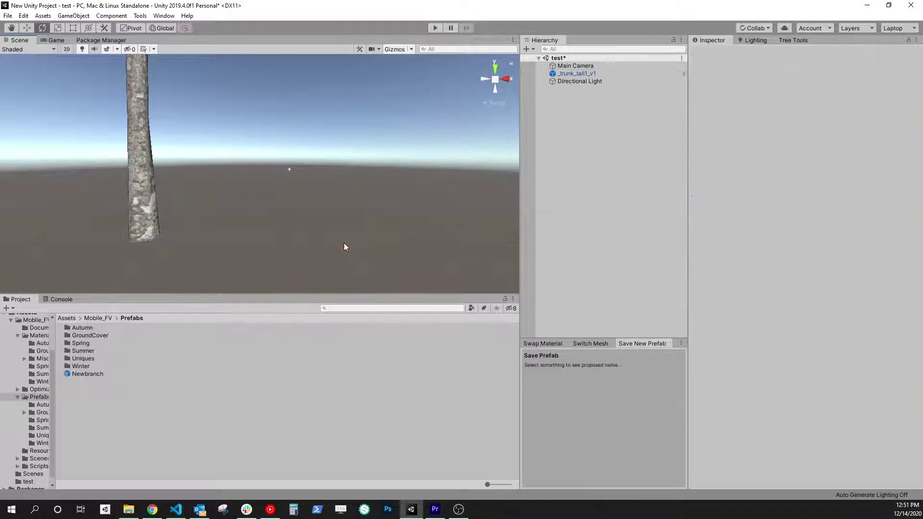
{"action": "left_click_drag", "start_coordinate": [86, 374], "coordinate": [611, 135]}
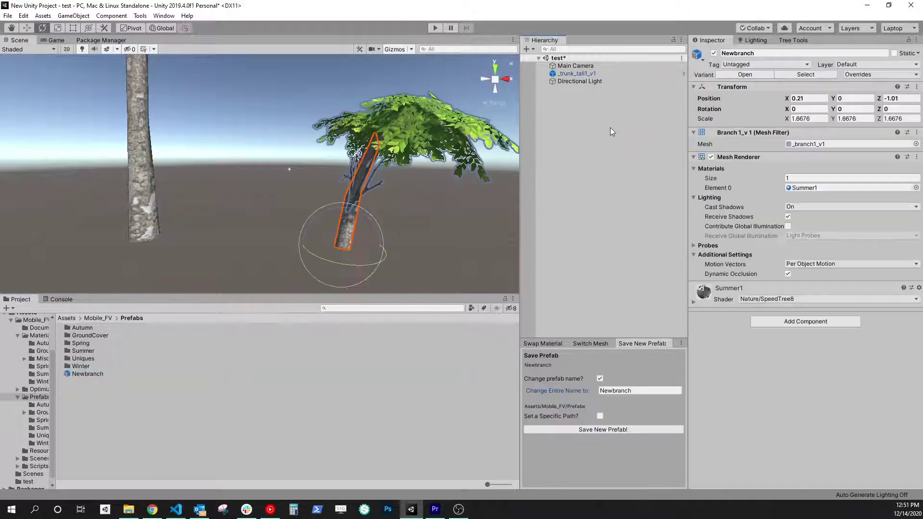
Make the Newbranch instance a child of _trunk_tall1_v1 in the scene hierarchy.
{"action": "left_click", "coordinate": [324, 188]}
{"action": "scroll", "coordinate": [323, 189], "scroll_direction": "down", "scroll_amount": 3}
{"action": "left_click", "coordinate": [336, 235]}
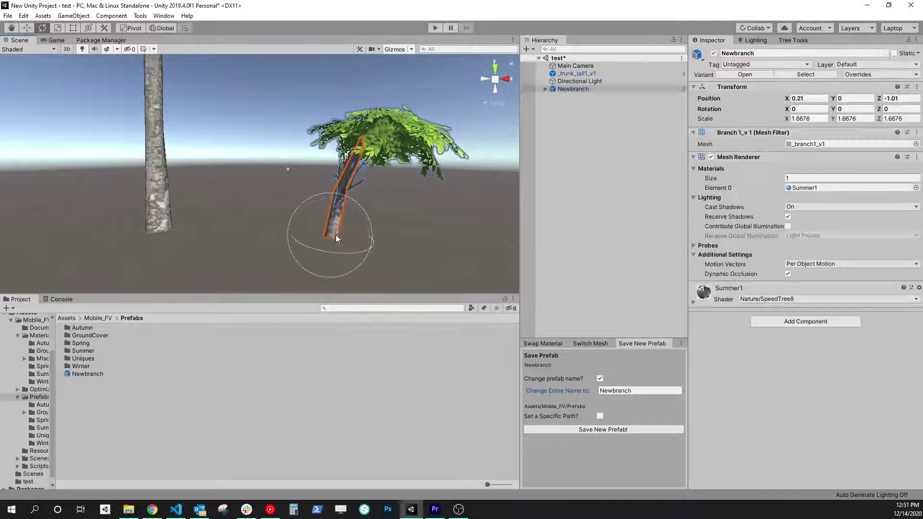
{"action": "middle_click_drag", "start_coordinate": [357, 184], "coordinate": [410, 223]}
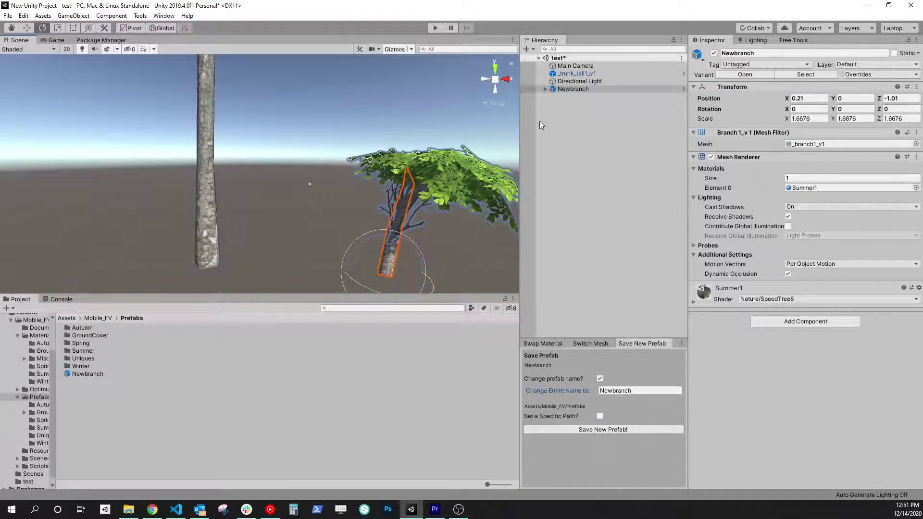
{"action": "left_click", "coordinate": [573, 89]}
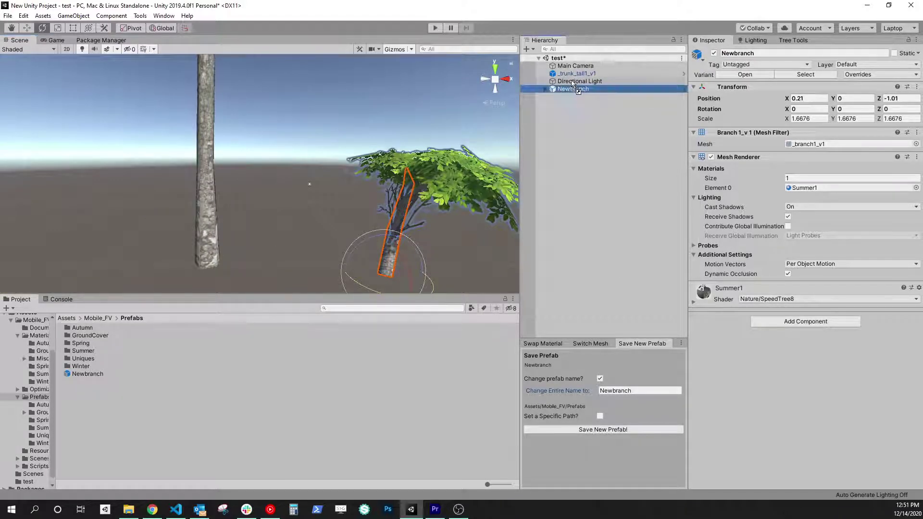
{"action": "left_click_drag", "start_coordinate": [573, 86], "coordinate": [575, 73]}
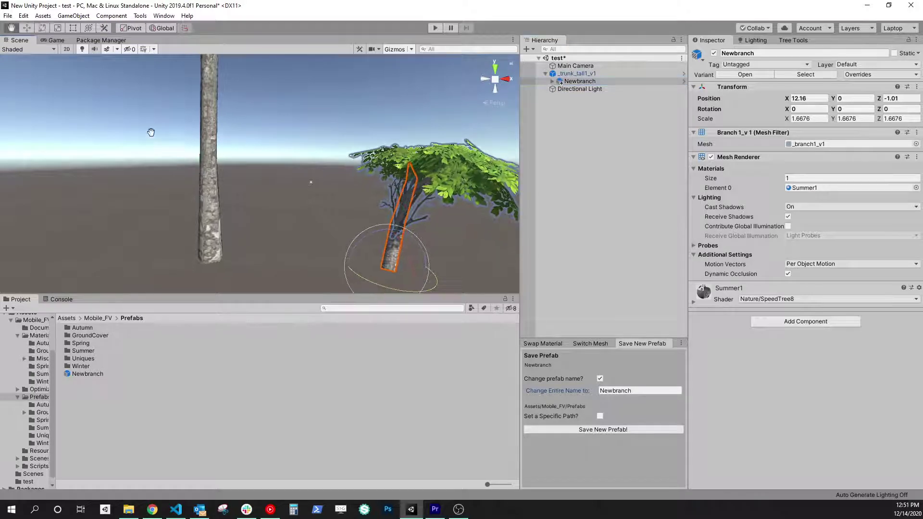
Move the Newbranch instance onto the trunk, to about X -0.14, Z 0.16.
{"action": "key", "text": "w"}
{"action": "left_click_drag", "start_coordinate": [392, 273], "coordinate": [245, 254]}
{"action": "left_click_drag", "start_coordinate": [244, 213], "coordinate": [177, 218], "text": "alt"}
{"action": "left_click_drag", "start_coordinate": [216, 255], "coordinate": [468, 213]}
{"action": "left_click_drag", "start_coordinate": [298, 180], "coordinate": [369, 270], "text": "alt"}
Duplicate the branch on the trunk, raise the copy to about Y 10.98 and rotate it to about Y -68°.
{"action": "key", "text": "ctrl+d"}
{"action": "left_click_drag", "start_coordinate": [299, 228], "coordinate": [307, 183]}
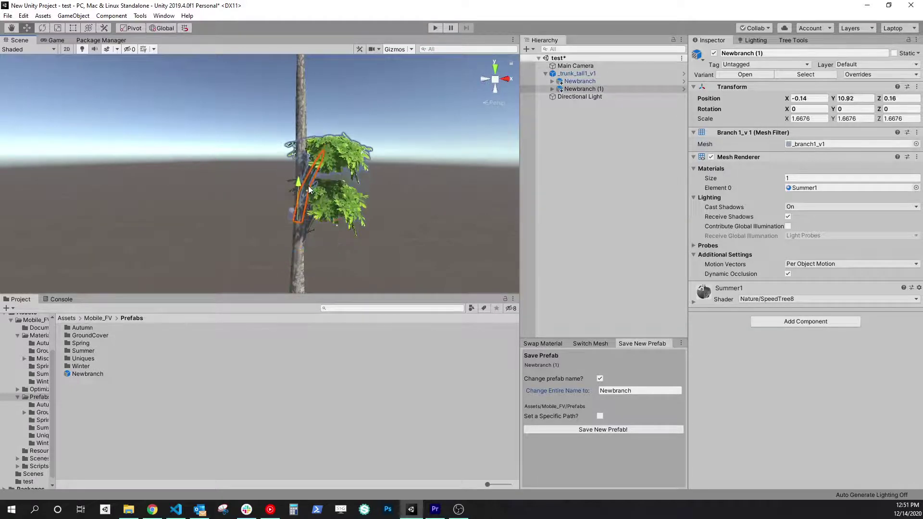
{"action": "key", "text": "e"}
{"action": "left_click_drag", "start_coordinate": [321, 235], "coordinate": [355, 212]}
{"action": "middle_click_drag", "start_coordinate": [355, 212], "coordinate": [299, 184]}
Duplicate the upper branch, place the copy at about X 0.17, Y 14.26 and rotate it to about Y -191°.
{"action": "key", "text": "w"}
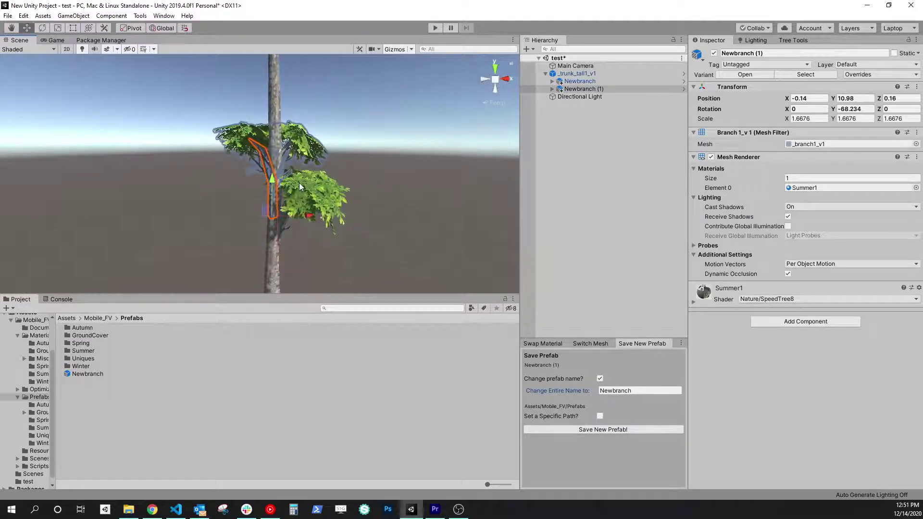
{"action": "key", "text": "ctrl+d"}
{"action": "left_click_drag", "start_coordinate": [274, 177], "coordinate": [279, 145]}
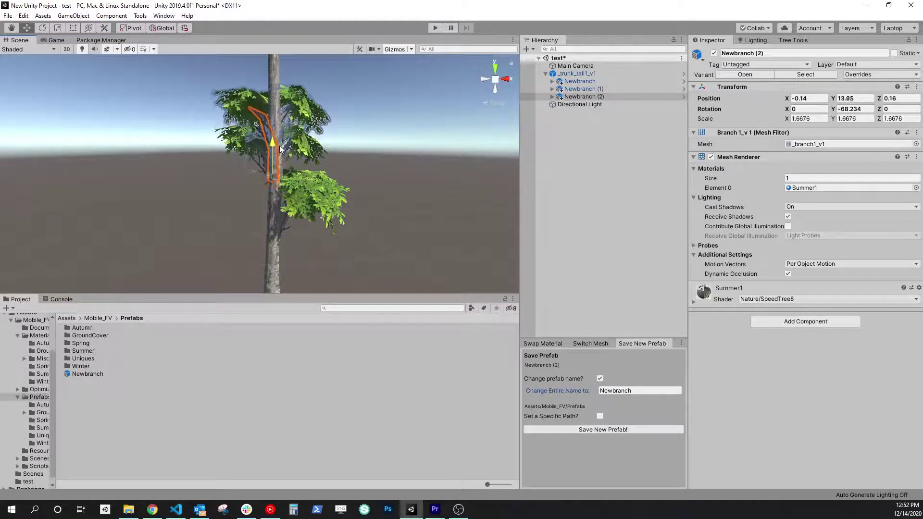
{"action": "key", "text": "e"}
{"action": "left_click_drag", "start_coordinate": [272, 190], "coordinate": [291, 265]}
{"action": "key", "text": "w"}
{"action": "scroll", "coordinate": [230, 190], "scroll_direction": "up", "scroll_amount": 3}
{"action": "left_click_drag", "start_coordinate": [304, 188], "coordinate": [316, 145]}
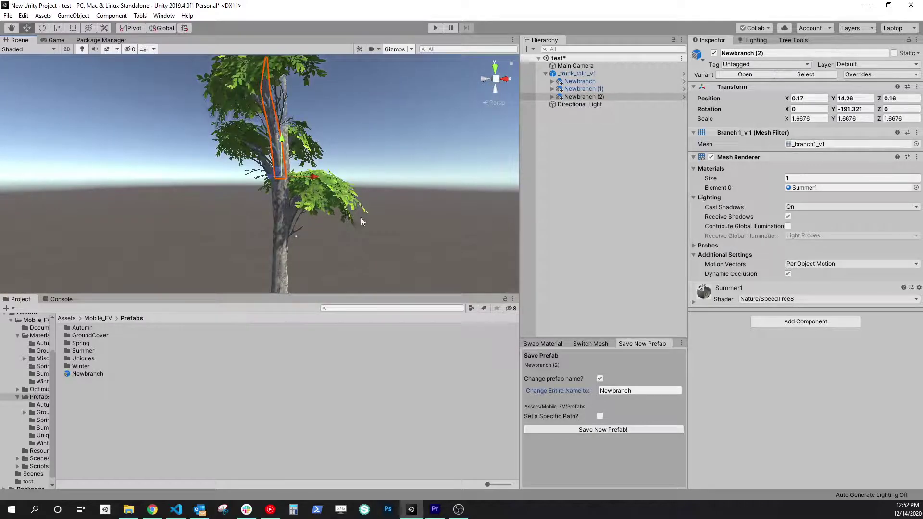
Duplicate the highest branch again, raise the copy to about Y 19.33 and rotate it to about Y -279°.
{"action": "left_click_drag", "start_coordinate": [362, 221], "coordinate": [331, 235], "text": "alt"}
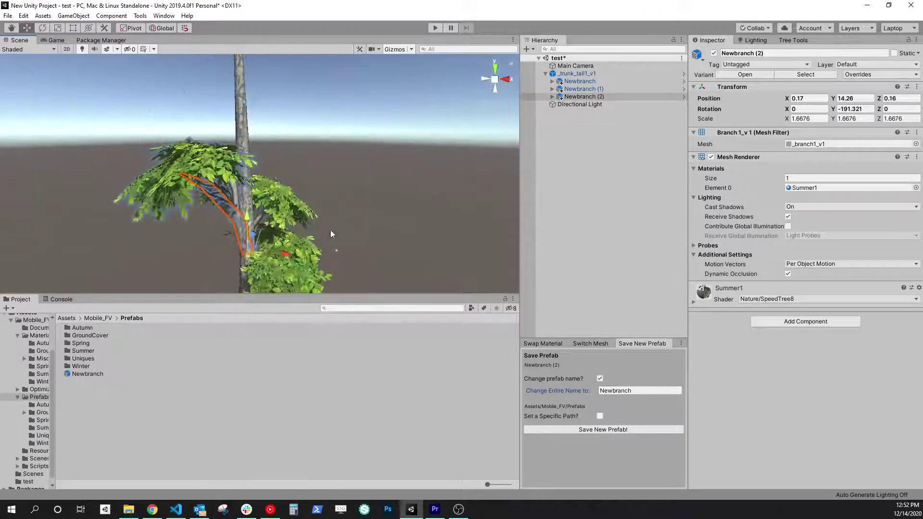
{"action": "key", "text": "ctrl+d"}
{"action": "left_click_drag", "start_coordinate": [249, 222], "coordinate": [335, 160]}
{"action": "key", "text": "e"}
{"action": "left_click", "coordinate": [334, 156]}
{"action": "middle_click_drag", "start_coordinate": [347, 155], "coordinate": [344, 206]}
{"action": "scroll", "coordinate": [344, 206], "scroll_direction": "up", "scroll_amount": 4}
{"action": "left_click_drag", "start_coordinate": [347, 204], "coordinate": [293, 231], "text": "alt"}
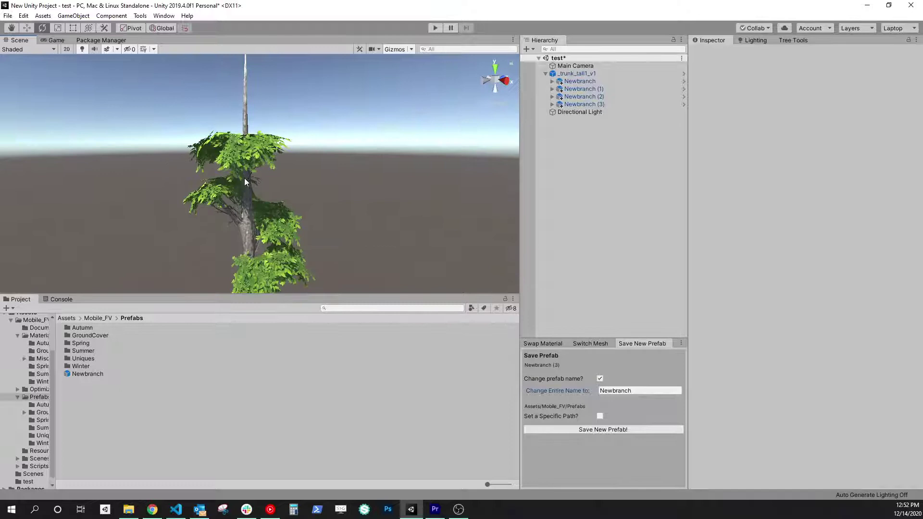
Duplicate the branch at Y 19.33, raise the copy to about Y 25.13 and rotate it to about Y -379°.
{"action": "left_click", "coordinate": [246, 181]}
{"action": "left_click_drag", "start_coordinate": [245, 182], "coordinate": [362, 238], "text": "alt"}
{"action": "key", "text": "w"}
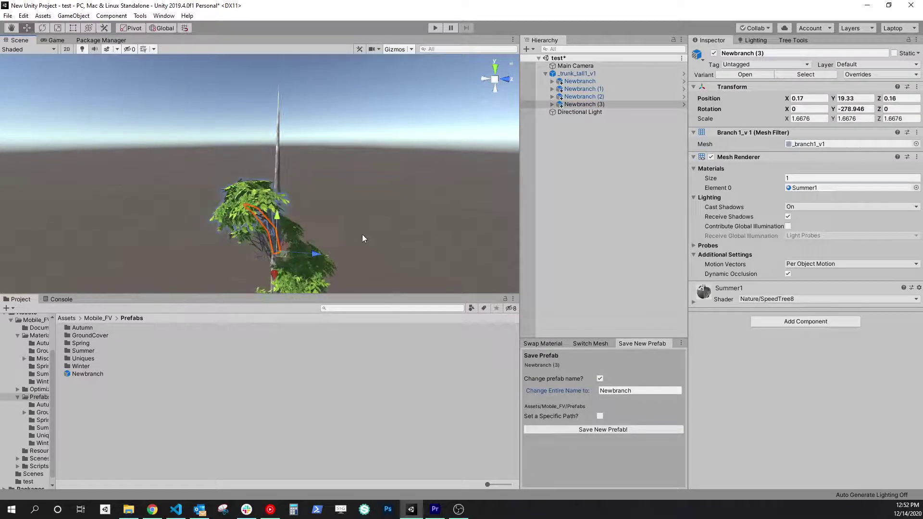
{"action": "key", "text": "ctrl+d"}
{"action": "left_click_drag", "start_coordinate": [273, 221], "coordinate": [440, 211]}
{"action": "key", "text": "e"}
{"action": "left_click_drag", "start_coordinate": [295, 219], "coordinate": [259, 213]}
Scale the highest branch down to about 1.34 and the branch just below it to about 1.55.
{"action": "key", "text": "r"}
{"action": "left_click", "coordinate": [246, 212]}
{"action": "left_click_drag", "start_coordinate": [279, 256], "coordinate": [280, 260]}
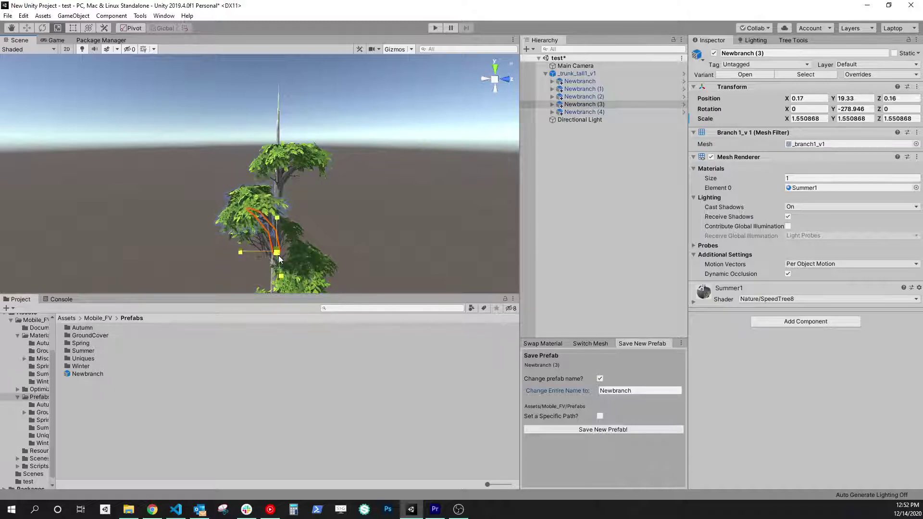
Duplicate the branch at Y 25.13, raise the copy to about Y 28.55 and rotate it to about Y -500°.
{"action": "left_click", "coordinate": [326, 206]}
{"action": "left_click", "coordinate": [293, 172]}
{"action": "key", "text": "w"}
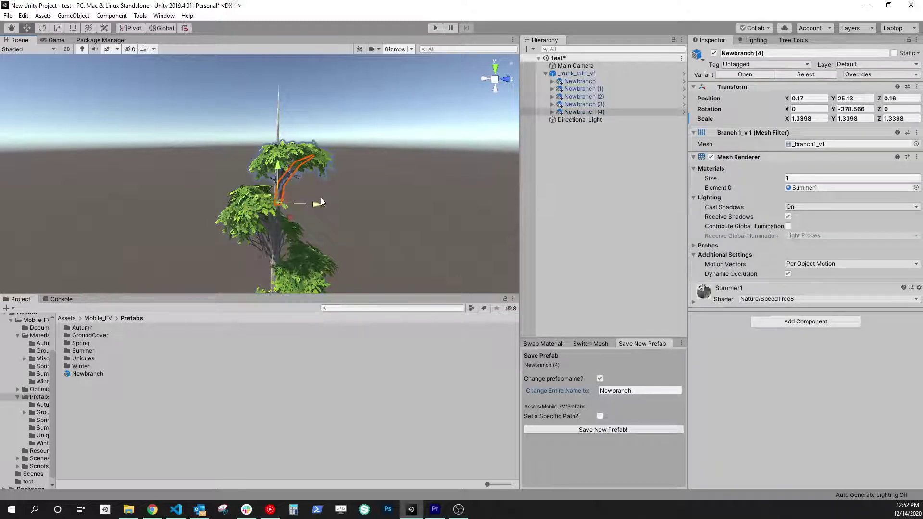
{"action": "key", "text": "ctrl+d"}
{"action": "left_click_drag", "start_coordinate": [279, 167], "coordinate": [280, 142]}
{"action": "key", "text": "e"}
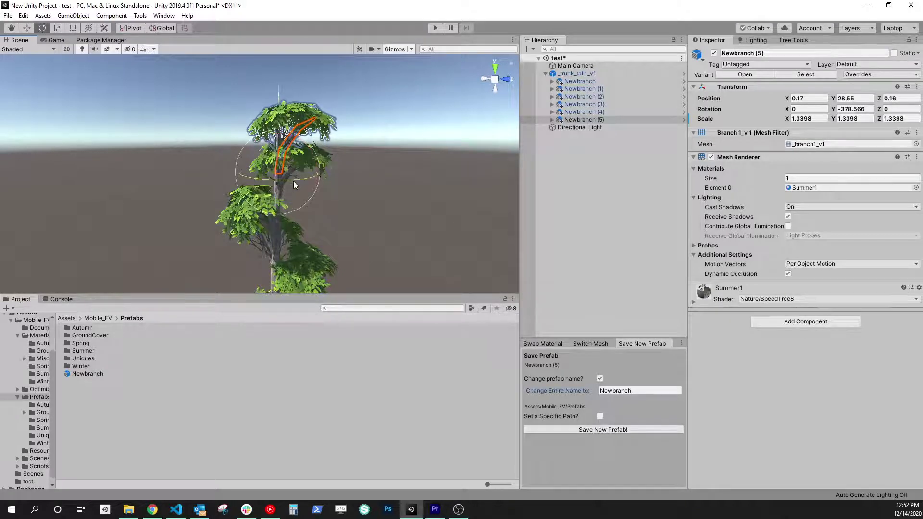
{"action": "left_click_drag", "start_coordinate": [293, 180], "coordinate": [456, 176]}
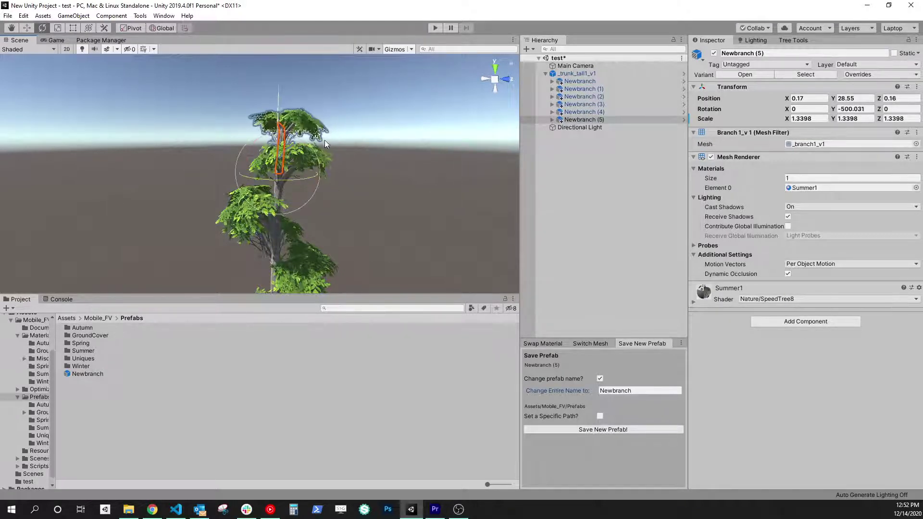
{"action": "left_click_drag", "start_coordinate": [324, 146], "coordinate": [359, 230], "text": "alt"}
Duplicate the branch at Y 28.55, raise the copy to about Y 30.93 and rotate it to about Y -614°.
{"action": "key", "text": "w"}
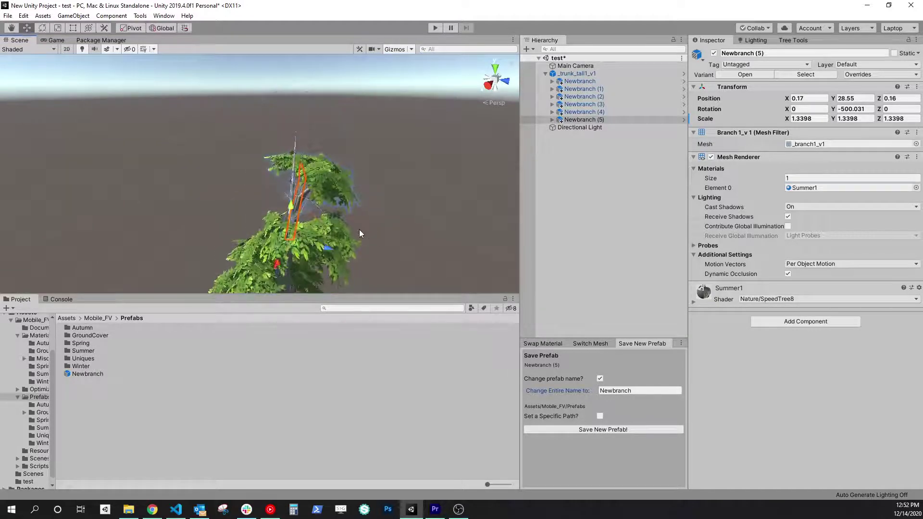
{"action": "key", "text": "ctrl+d"}
{"action": "left_click_drag", "start_coordinate": [293, 207], "coordinate": [294, 189]}
{"action": "key", "text": "e"}
{"action": "left_click_drag", "start_coordinate": [303, 240], "coordinate": [474, 257]}
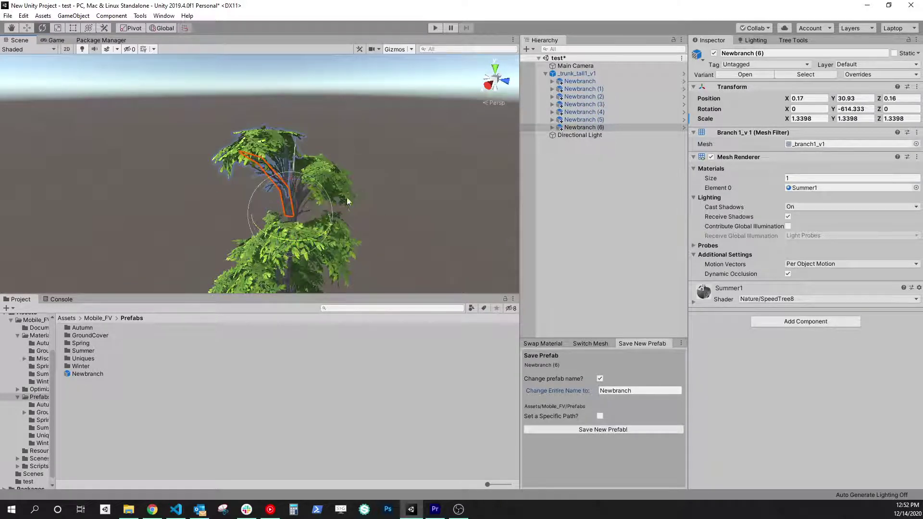
{"action": "scroll", "coordinate": [338, 189], "scroll_direction": "up", "scroll_amount": 5}
{"action": "left_click_drag", "start_coordinate": [361, 194], "coordinate": [401, 183], "text": "alt"}
Shift the highest branch, Newbranch (6), sideways against the trunk to about X -0.15, Z 0.47.
{"action": "left_click", "coordinate": [400, 125]}
{"action": "scroll", "coordinate": [295, 127], "scroll_direction": "up", "scroll_amount": 2}
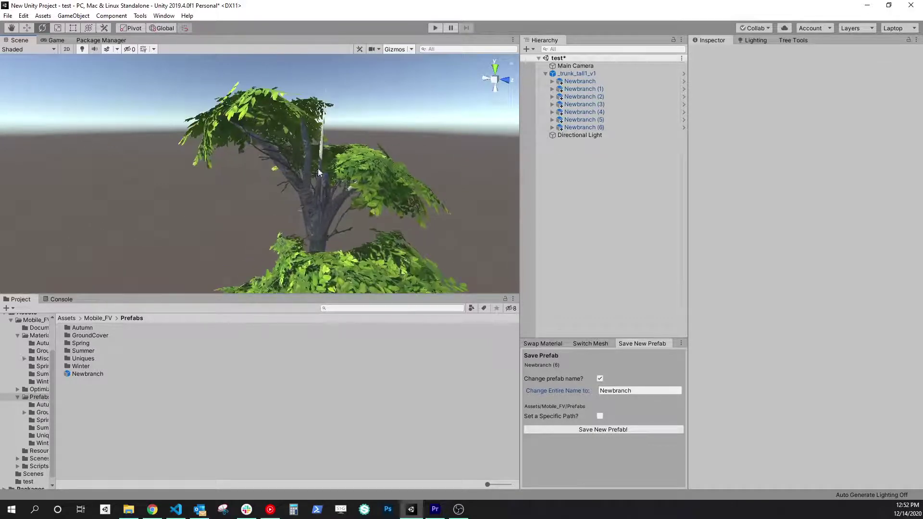
{"action": "left_click", "coordinate": [286, 120]}
{"action": "scroll", "coordinate": [298, 113], "scroll_direction": "up", "scroll_amount": 3}
{"action": "left_click_drag", "start_coordinate": [436, 140], "coordinate": [287, 232], "text": "alt"}
{"action": "left_click_drag", "start_coordinate": [343, 231], "coordinate": [412, 159], "text": "alt"}
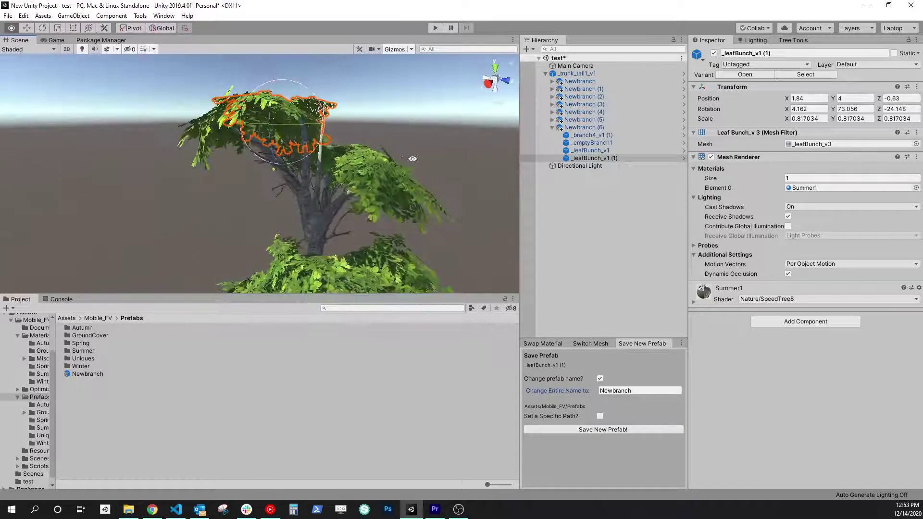
{"action": "left_click", "coordinate": [307, 210]}
{"action": "key", "text": "w"}
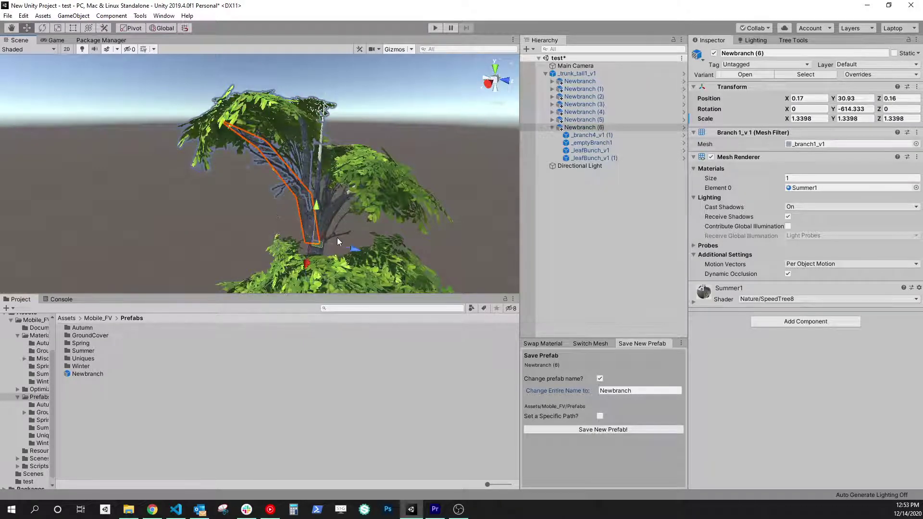
{"action": "scroll", "coordinate": [337, 237], "scroll_direction": "up", "scroll_amount": 3}
{"action": "left_click_drag", "start_coordinate": [332, 253], "coordinate": [337, 251]}
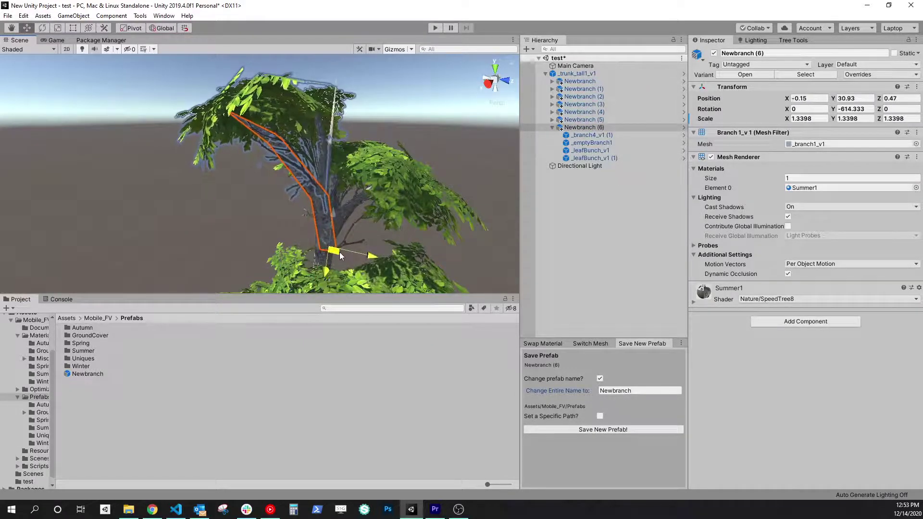
Duplicate the _leafBunch_v1 (1) leaf bunch of the highest branch and reposition the copy over the trunk's bare tip.
{"action": "left_click", "coordinate": [300, 105]}
{"action": "left_click", "coordinate": [317, 99]}
{"action": "left_click", "coordinate": [323, 101]}
{"action": "left_click_drag", "start_coordinate": [323, 100], "coordinate": [365, 194], "text": "alt"}
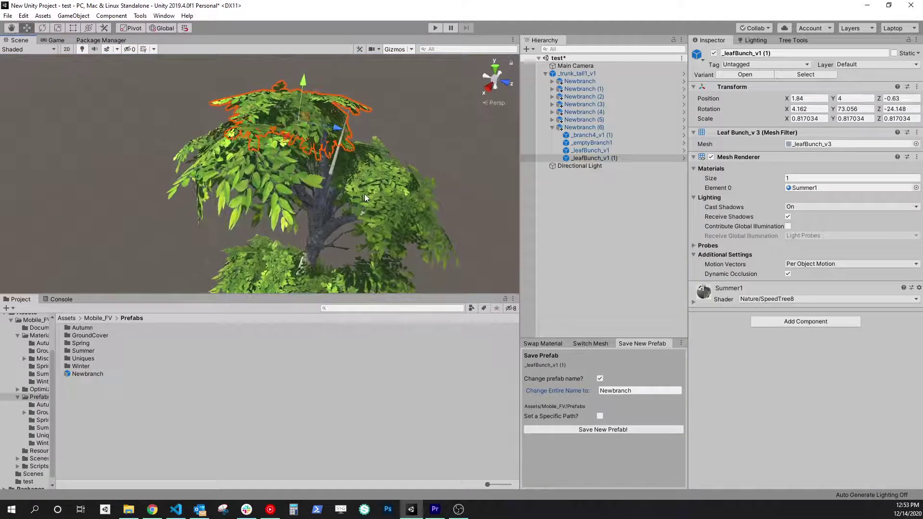
{"action": "key", "text": "ctrl+d"}
{"action": "left_click", "coordinate": [303, 129]}
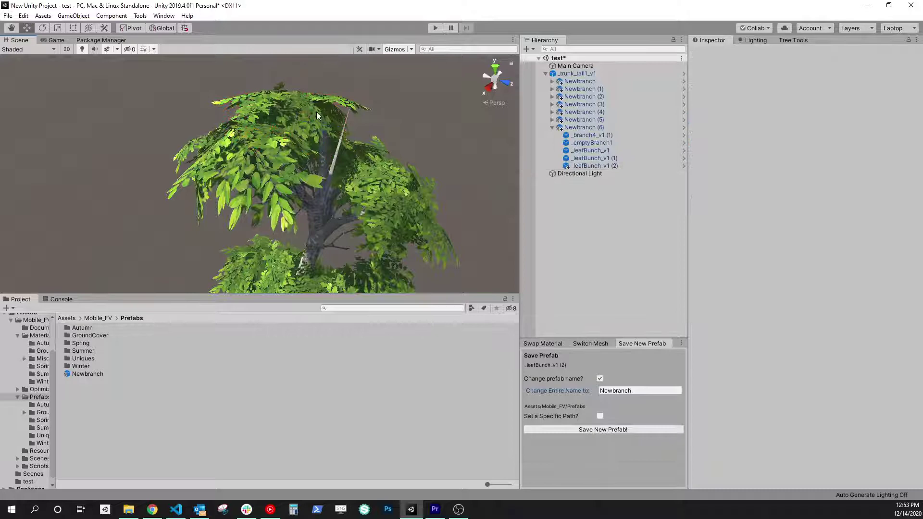
{"action": "left_click", "coordinate": [308, 129]}
{"action": "left_click_drag", "start_coordinate": [308, 129], "coordinate": [340, 100]}
{"action": "key", "text": "e"}
{"action": "key", "text": "w"}
{"action": "left_click", "coordinate": [421, 140]}
Move the second-highest branch, Newbranch (5), to about X -0.15 and scale it down to about 1.08.
{"action": "left_click_drag", "start_coordinate": [421, 141], "coordinate": [273, 262], "text": "alt"}
{"action": "scroll", "coordinate": [274, 262], "scroll_direction": "up", "scroll_amount": 5}
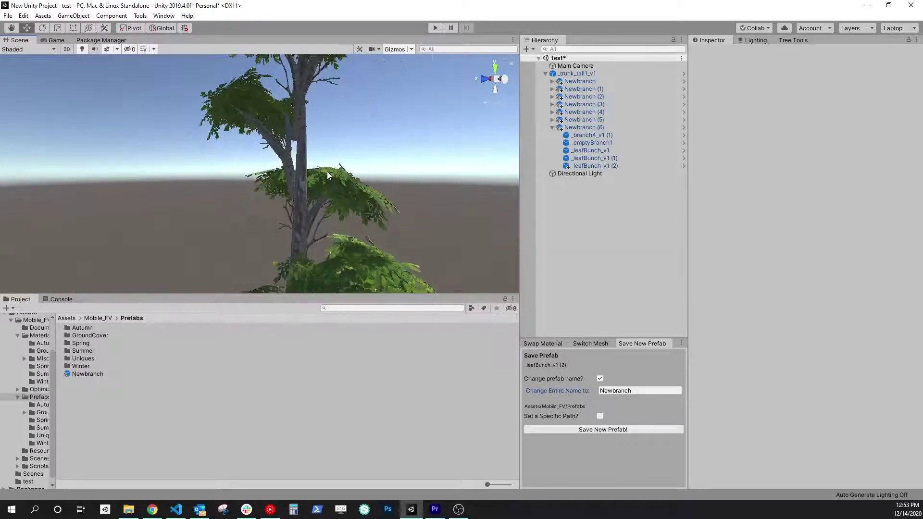
{"action": "scroll", "coordinate": [327, 174], "scroll_direction": "up", "scroll_amount": 3}
{"action": "left_click", "coordinate": [298, 141]}
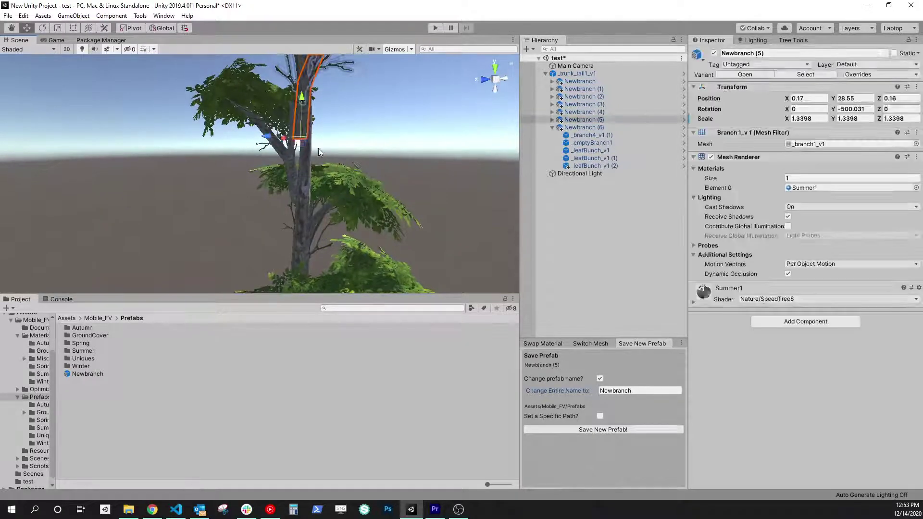
{"action": "scroll", "coordinate": [318, 149], "scroll_direction": "up", "scroll_amount": 2}
{"action": "key", "text": "f"}
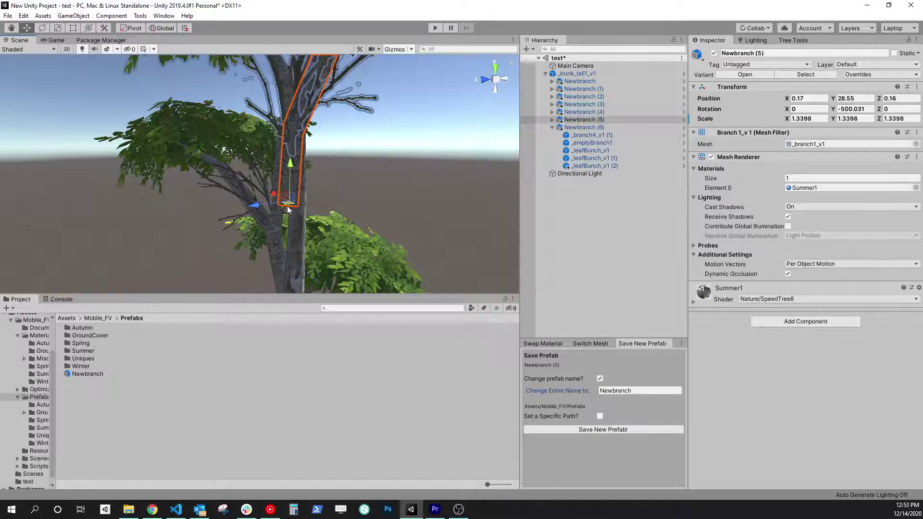
{"action": "left_click_drag", "start_coordinate": [289, 210], "coordinate": [340, 193], "text": "alt"}
{"action": "left_click_drag", "start_coordinate": [277, 195], "coordinate": [318, 204]}
{"action": "key", "text": "r"}
{"action": "key", "text": "w"}
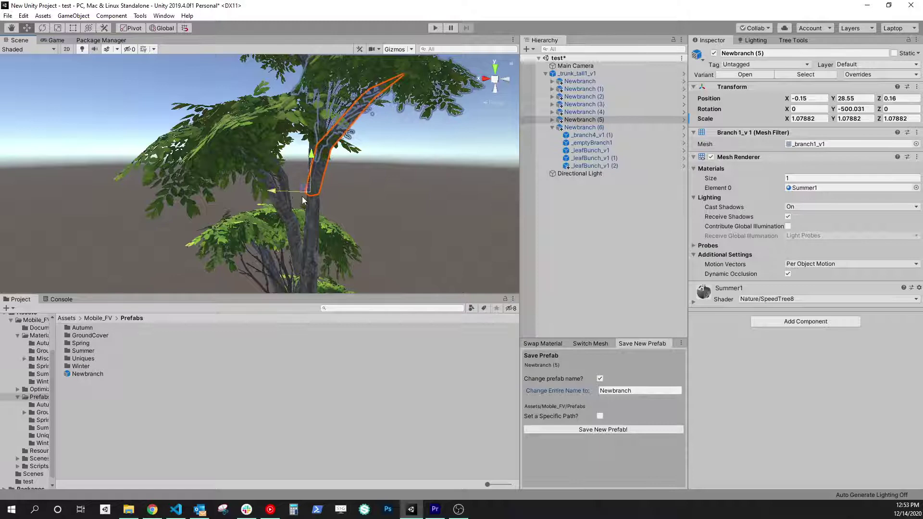
Inspect the upper branches and their twig meshes from several sides, and check the whole tree's silhouette for gaps.
{"action": "left_click", "coordinate": [383, 214]}
{"action": "left_click_drag", "start_coordinate": [383, 216], "coordinate": [266, 196], "text": "alt"}
{"action": "left_click", "coordinate": [290, 99]}
{"action": "left_click", "coordinate": [288, 102]}
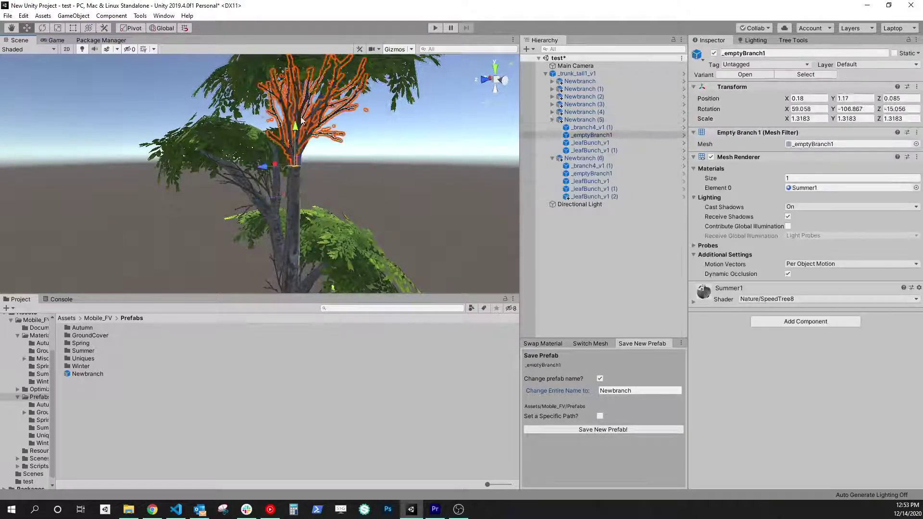
{"action": "left_click_drag", "start_coordinate": [316, 220], "coordinate": [44, 188], "text": "alt"}
{"action": "left_click", "coordinate": [303, 126]}
{"action": "left_click", "coordinate": [359, 176]}
{"action": "left_click", "coordinate": [313, 114]}
{"action": "left_click", "coordinate": [312, 113]}
{"action": "key", "text": "alt+space"}
{"action": "left_click", "coordinate": [336, 204]}
{"action": "scroll", "coordinate": [339, 205], "scroll_direction": "down", "scroll_amount": 3}
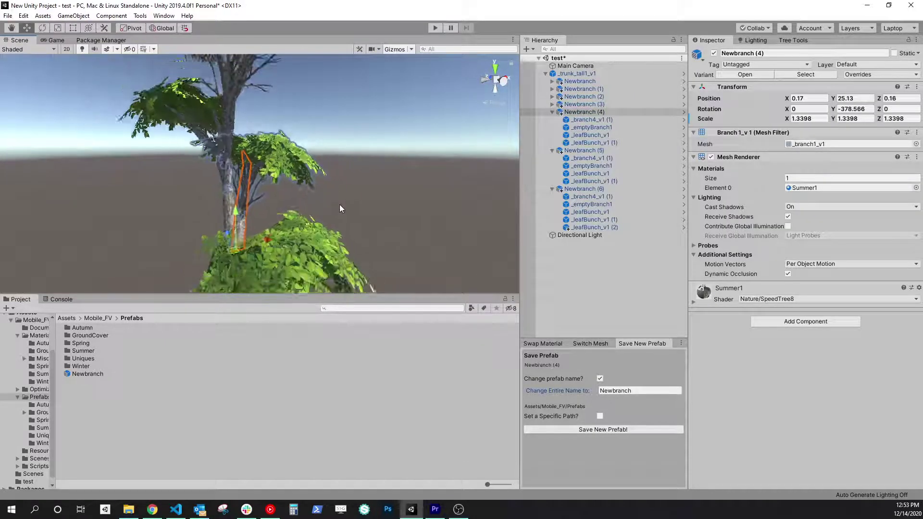
{"action": "middle_click_drag", "start_coordinate": [340, 204], "coordinate": [353, 168]}
{"action": "left_click_drag", "start_coordinate": [354, 226], "coordinate": [312, 247], "text": "alt"}
{"action": "middle_click_drag", "start_coordinate": [312, 248], "coordinate": [311, 215]}
{"action": "scroll", "coordinate": [382, 209], "scroll_direction": "down", "scroll_amount": 2}
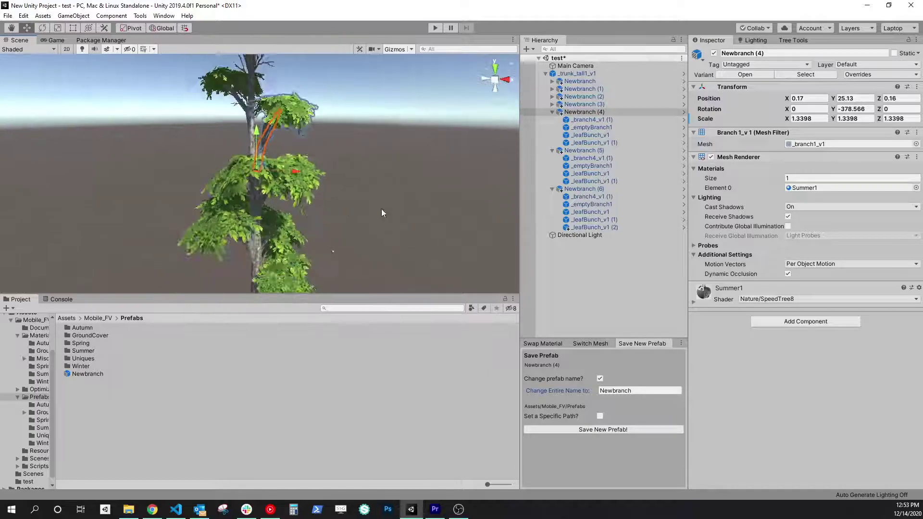
{"action": "left_click", "coordinate": [382, 209]}
{"action": "scroll", "coordinate": [379, 215], "scroll_direction": "down", "scroll_amount": 6}
{"action": "left_click_drag", "start_coordinate": [299, 228], "coordinate": [346, 181], "text": "alt"}
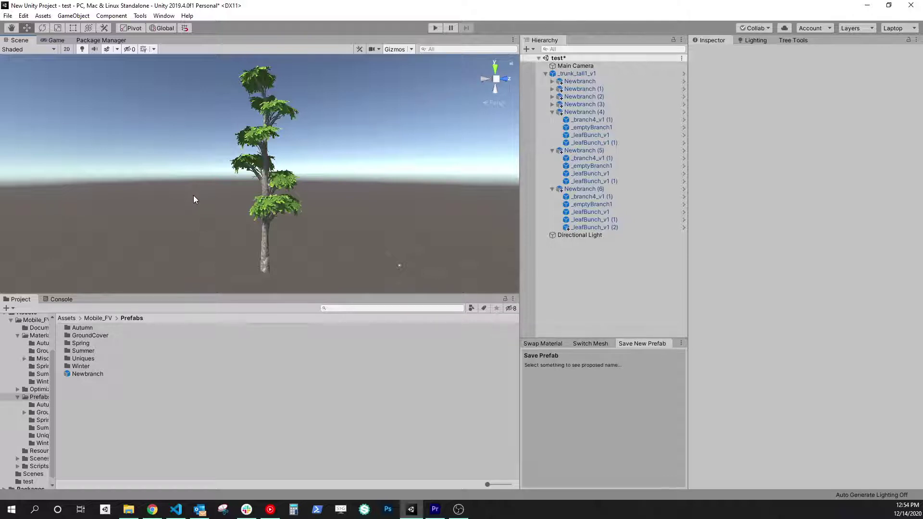
Duplicate the _emptyBranch1 twig cluster of Newbranch (2).
{"action": "scroll", "coordinate": [267, 193], "scroll_direction": "up", "scroll_amount": 6}
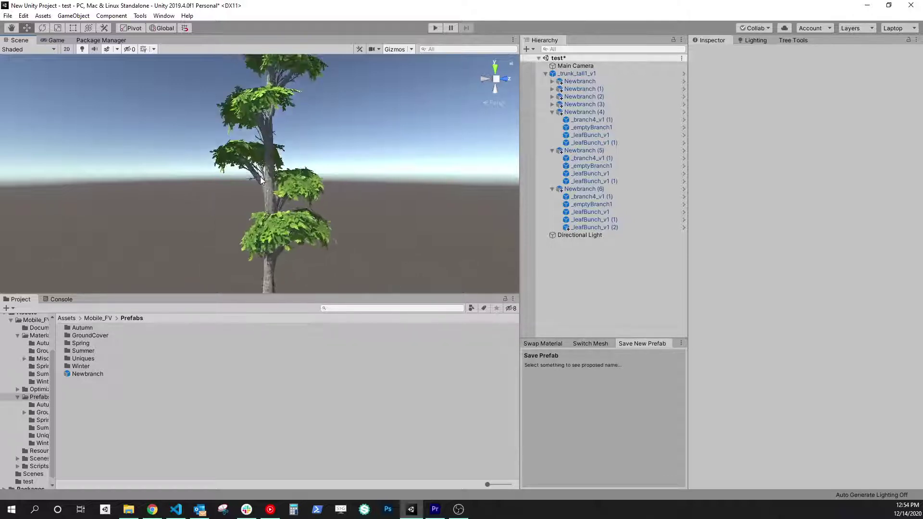
{"action": "scroll", "coordinate": [266, 186], "scroll_direction": "up", "scroll_amount": 1}
{"action": "left_click", "coordinate": [263, 183]}
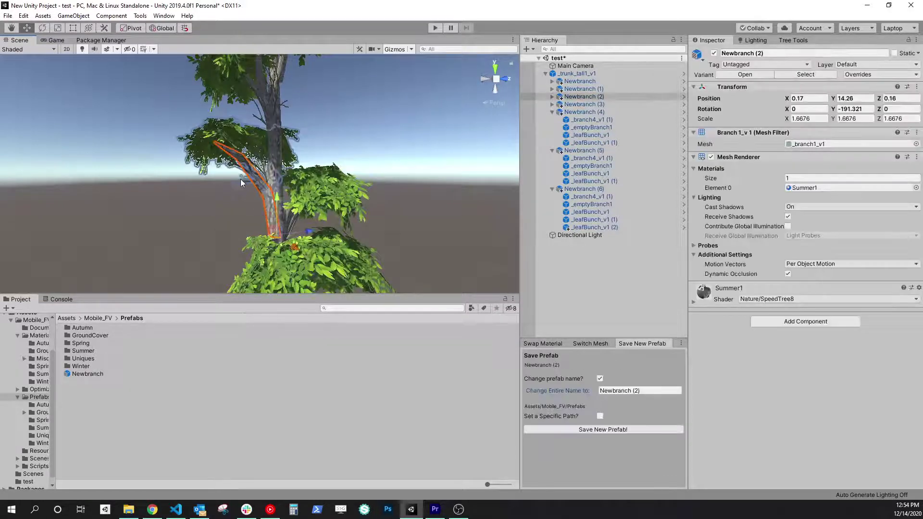
{"action": "scroll", "coordinate": [241, 179], "scroll_direction": "up", "scroll_amount": 3}
{"action": "left_click", "coordinate": [278, 195]}
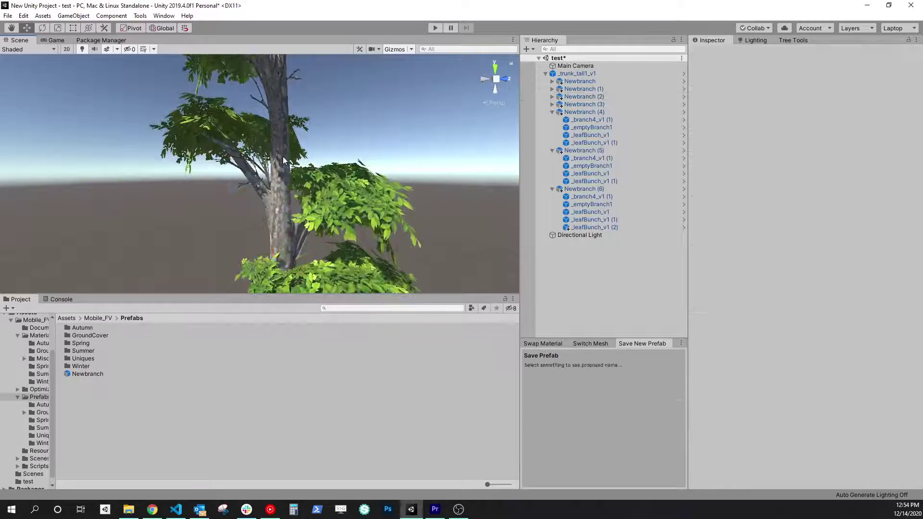
{"action": "left_click", "coordinate": [267, 170]}
{"action": "left_click", "coordinate": [266, 172]}
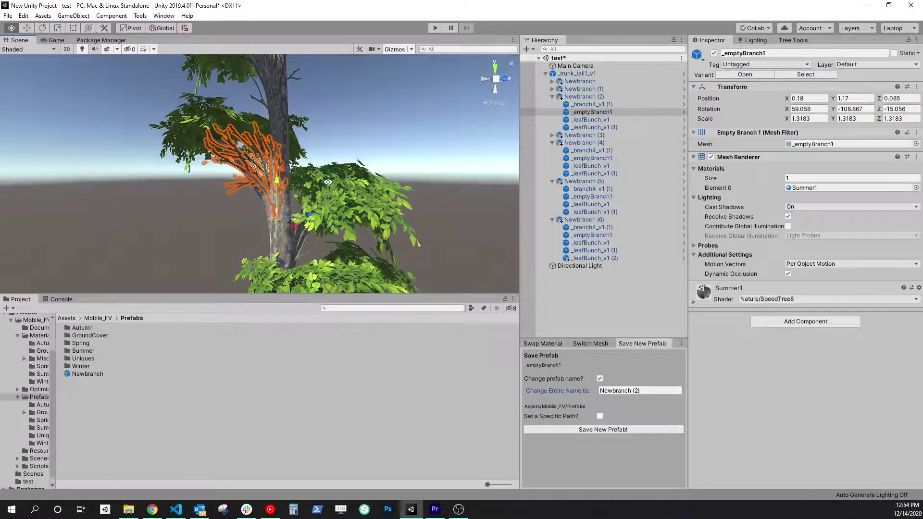
{"action": "left_click_drag", "start_coordinate": [265, 172], "coordinate": [439, 210], "text": "alt"}
{"action": "key", "text": "ctrl+d"}
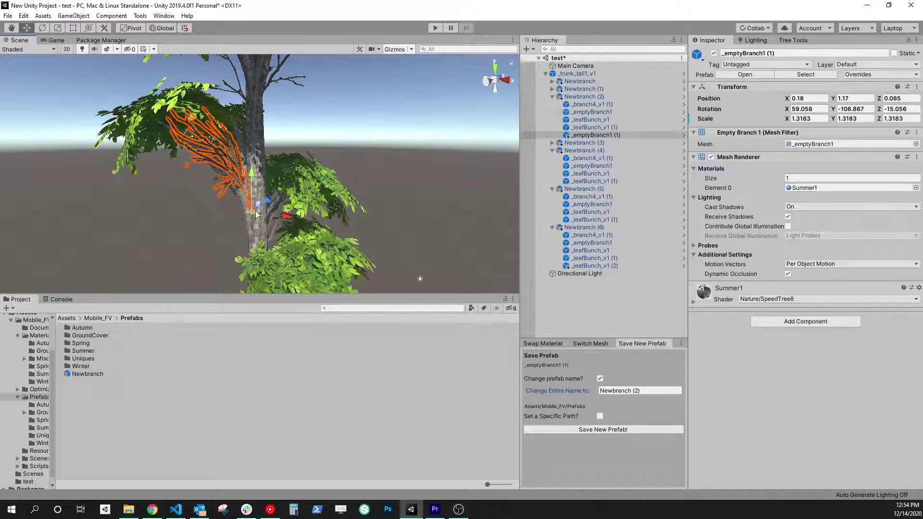
Rotate Newbranch (2)'s duplicated _emptyBranch1 twigs around and across the trunk to cover its bare side.
{"action": "key", "text": "e"}
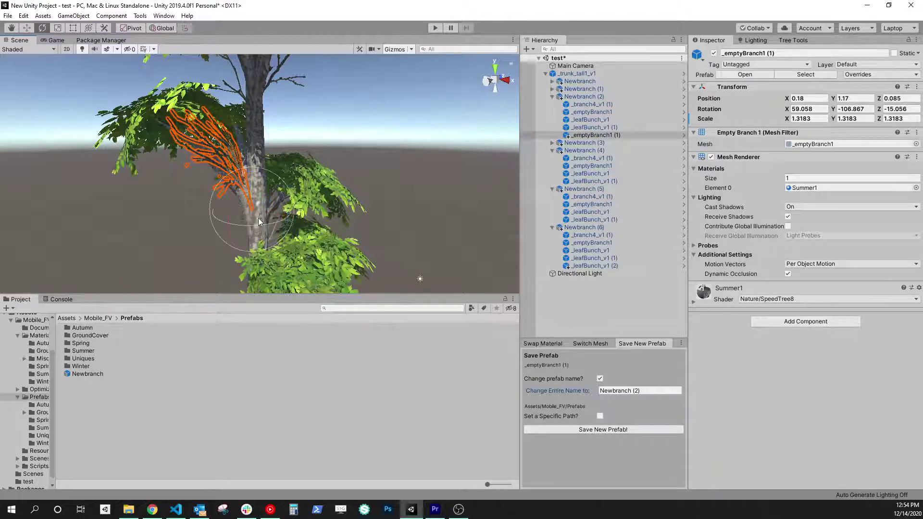
{"action": "left_click_drag", "start_coordinate": [261, 225], "coordinate": [28, 221]}
{"action": "left_click_drag", "start_coordinate": [237, 189], "coordinate": [229, 194]}
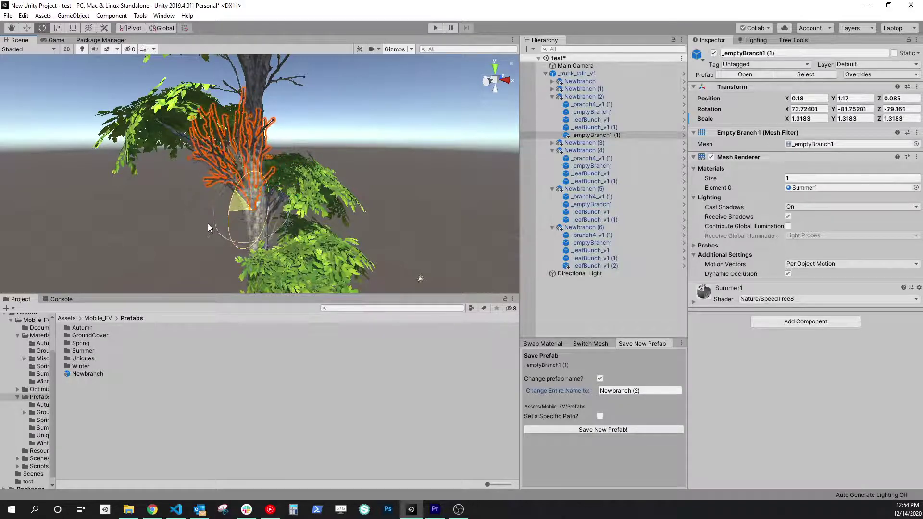
{"action": "left_click_drag", "start_coordinate": [208, 223], "coordinate": [301, 190]}
{"action": "left_click", "coordinate": [358, 132]}
{"action": "scroll", "coordinate": [299, 189], "scroll_direction": "down", "scroll_amount": 3}
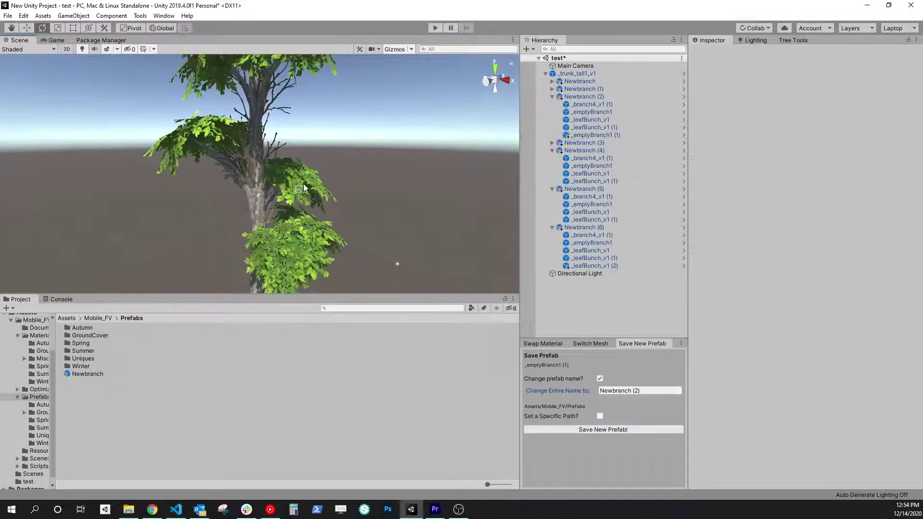
{"action": "left_click", "coordinate": [272, 151]}
{"action": "left_click", "coordinate": [351, 164]}
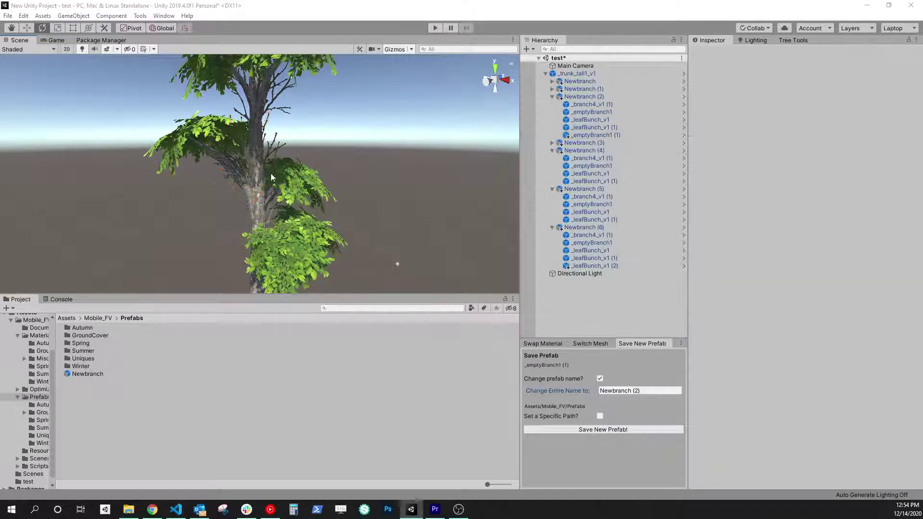
{"action": "middle_click_drag", "start_coordinate": [345, 198], "coordinate": [346, 214]}
Duplicate the _emptyBranch1 twigs of Newbranch (3) and rotate the copy to about X 78.5, Y -28, Z -39.9.
{"action": "left_click", "coordinate": [277, 122]}
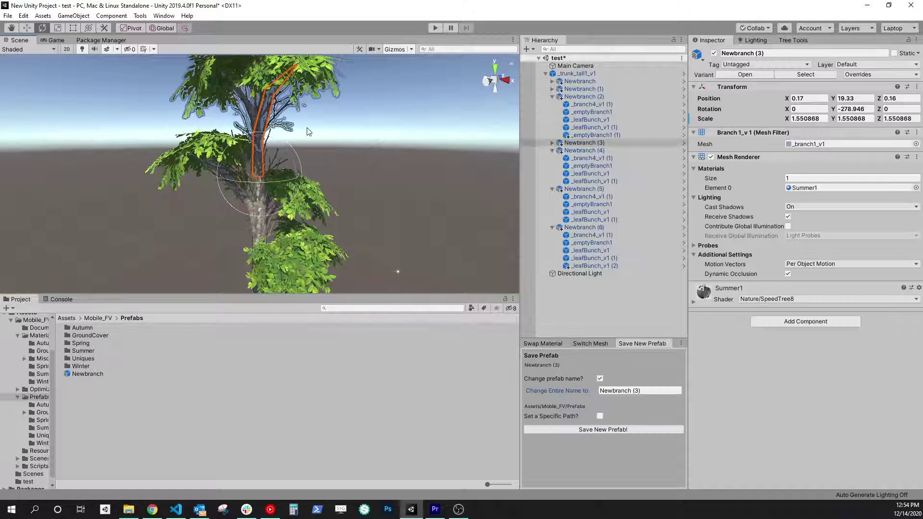
{"action": "key", "text": "ctrl+z"}
{"action": "left_click", "coordinate": [281, 129]}
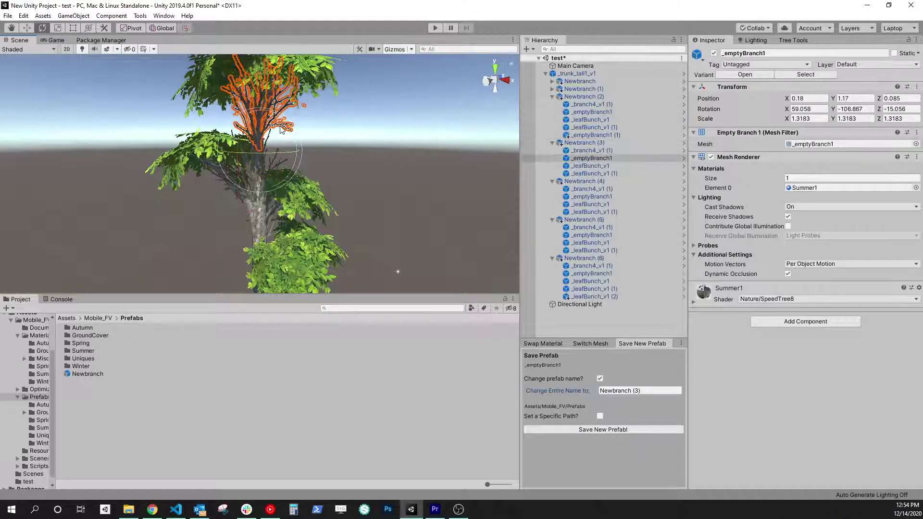
{"action": "key", "text": "w"}
{"action": "key", "text": "ctrl+d"}
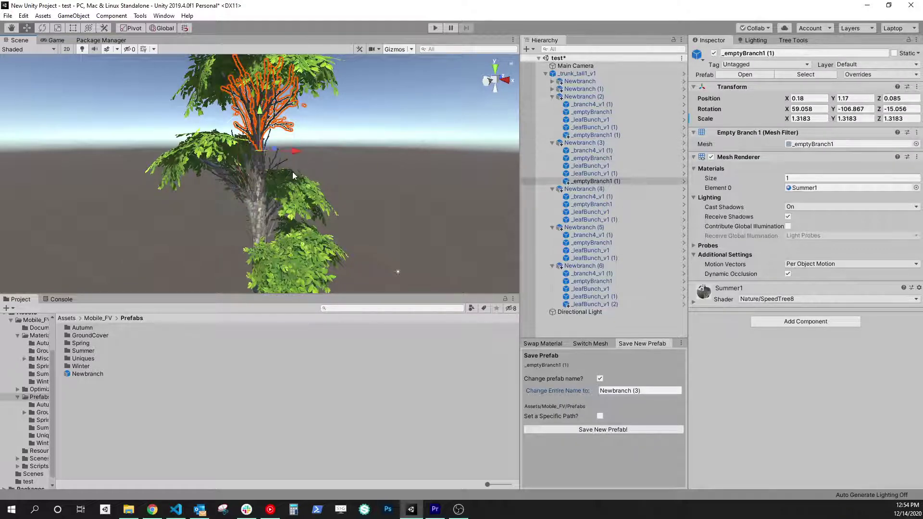
{"action": "middle_click_drag", "start_coordinate": [292, 171], "coordinate": [337, 195]}
{"action": "left_click_drag", "start_coordinate": [327, 199], "coordinate": [141, 180], "text": "alt"}
{"action": "left_click_drag", "start_coordinate": [327, 208], "coordinate": [193, 215]}
{"action": "left_click_drag", "start_coordinate": [274, 170], "coordinate": [272, 140]}
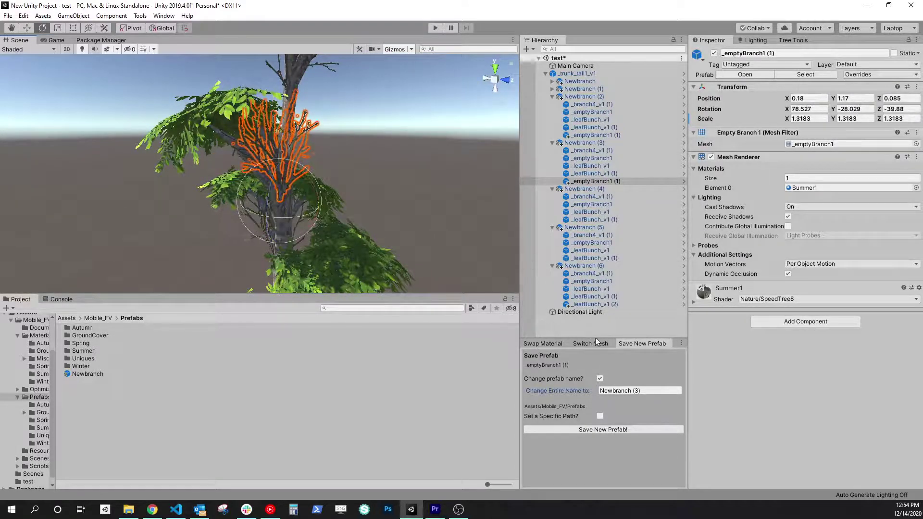
Switch the mesh of Newbranch (3)'s duplicated twigs to version number 2 and deselect them.
{"action": "left_click", "coordinate": [598, 345]}
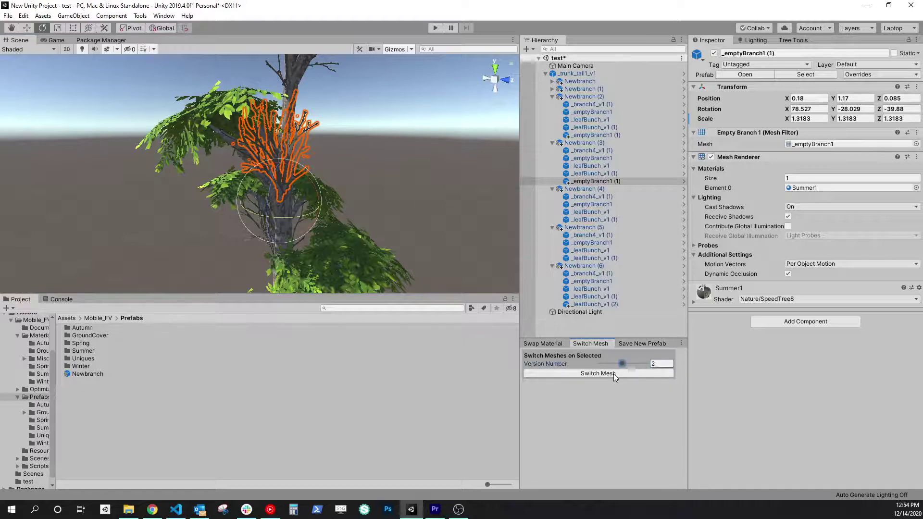
{"action": "left_click", "coordinate": [614, 374]}
{"action": "left_click_drag", "start_coordinate": [301, 172], "coordinate": [266, 179]}
{"action": "left_click", "coordinate": [362, 174]}
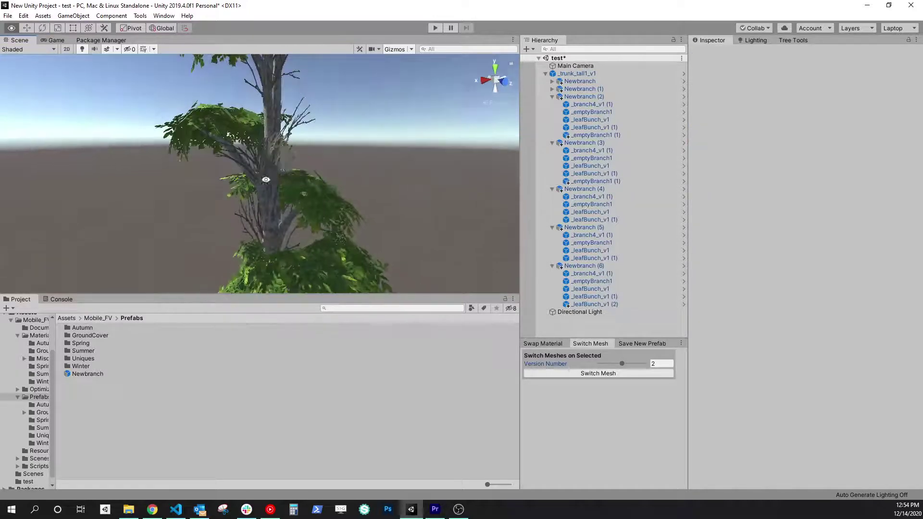
Examine Newbranch (4), (6) and (2) around the trunk to find which one needs extra twigs.
{"action": "left_click", "coordinate": [285, 148]}
{"action": "middle_click_drag", "start_coordinate": [385, 160], "coordinate": [404, 238]}
{"action": "left_click_drag", "start_coordinate": [378, 209], "coordinate": [307, 174], "text": "alt"}
{"action": "left_click", "coordinate": [265, 99]}
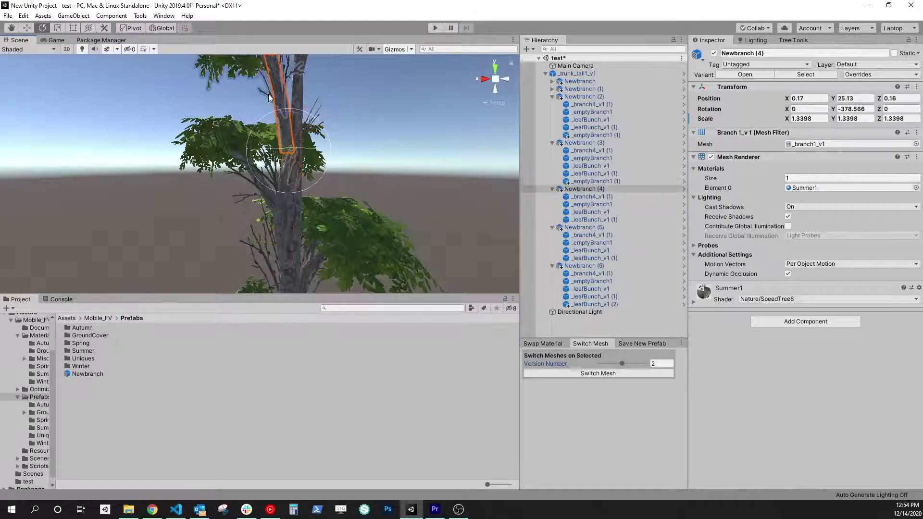
{"action": "left_click", "coordinate": [264, 99]}
{"action": "middle_click_drag", "start_coordinate": [369, 146], "coordinate": [380, 207]}
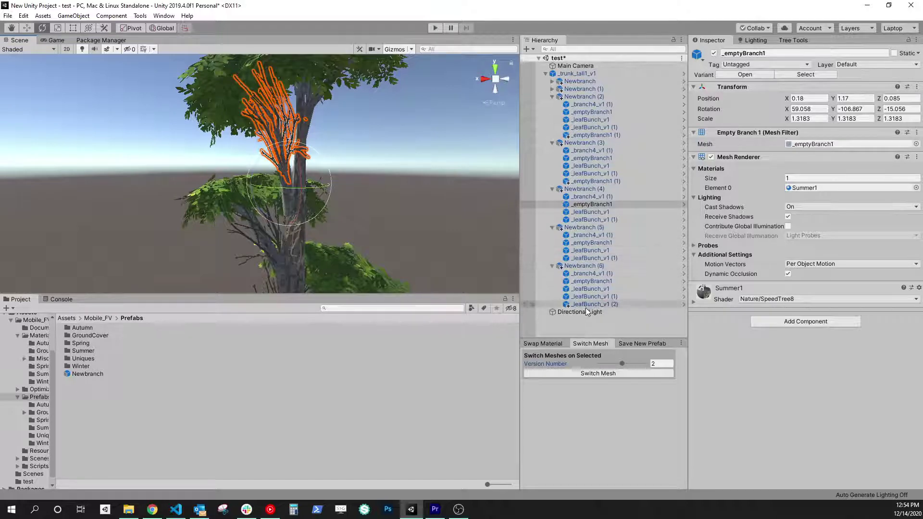
{"action": "left_click", "coordinate": [587, 260]}
{"action": "left_click", "coordinate": [591, 267]}
{"action": "middle_click_drag", "start_coordinate": [446, 233], "coordinate": [422, 247]}
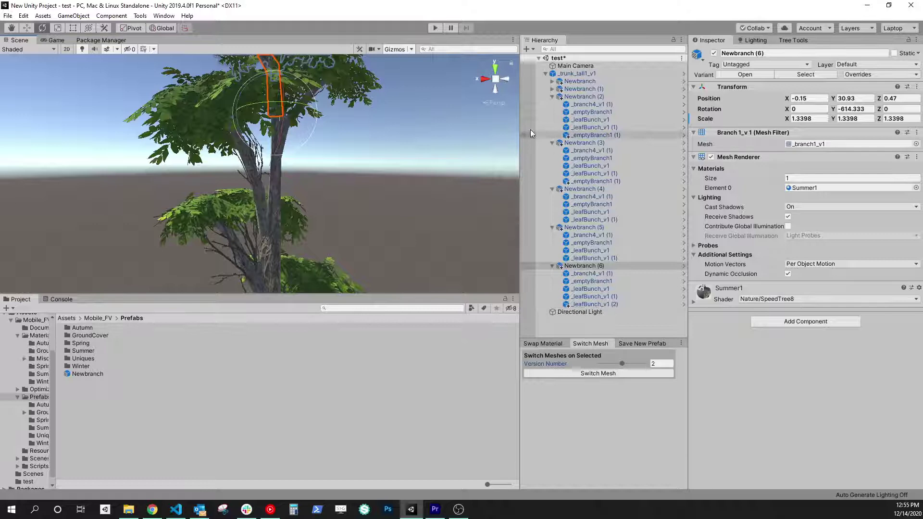
{"action": "left_click", "coordinate": [584, 96]}
{"action": "middle_click_drag", "start_coordinate": [306, 208], "coordinate": [328, 56]}
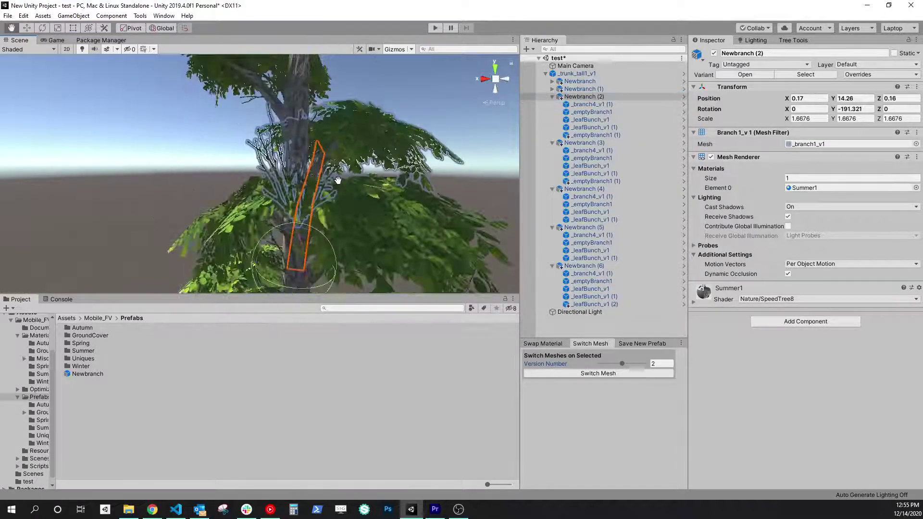
{"action": "middle_click_drag", "start_coordinate": [342, 175], "coordinate": [312, 227]}
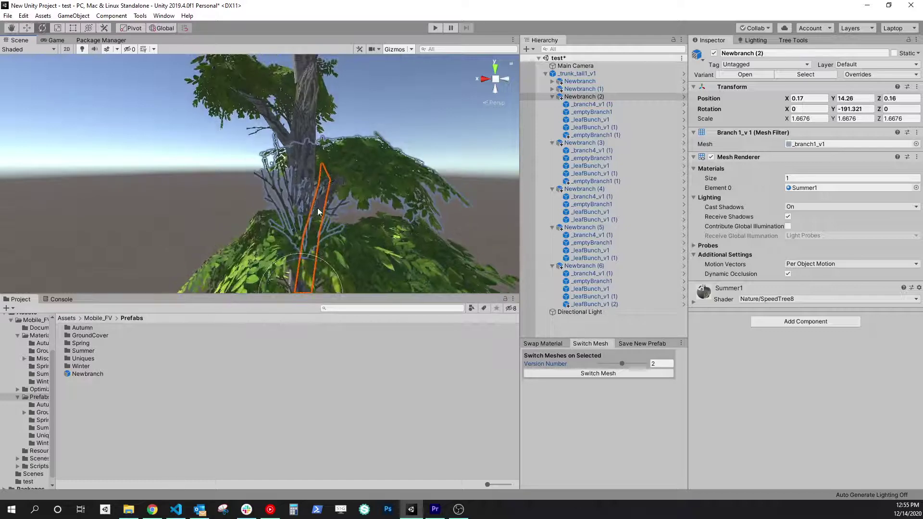
{"action": "left_click_drag", "start_coordinate": [318, 212], "coordinate": [489, 217], "text": "alt"}
{"action": "left_click_drag", "start_coordinate": [359, 171], "coordinate": [409, 156], "text": "alt"}
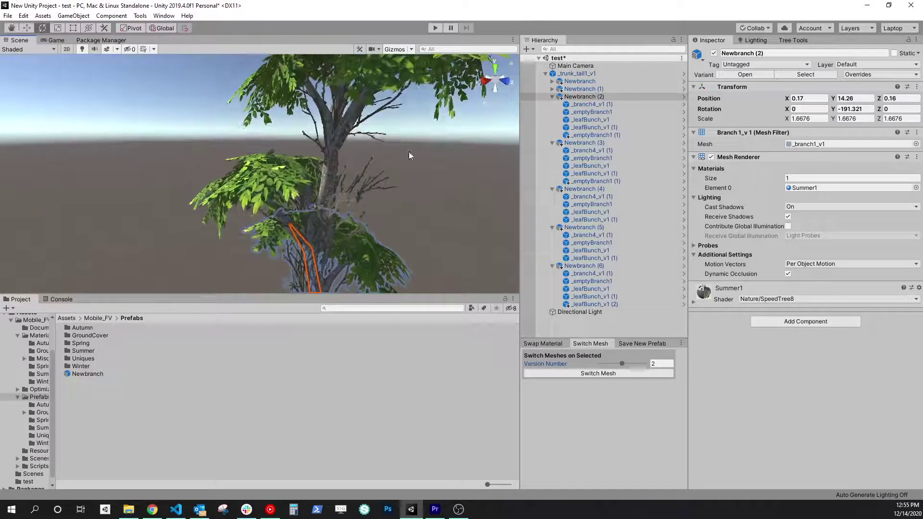
Duplicate the _emptyBranch1 twig cluster of Newbranch (4).
{"action": "left_click", "coordinate": [315, 134]}
{"action": "left_click", "coordinate": [316, 140]}
{"action": "key", "text": "f"}
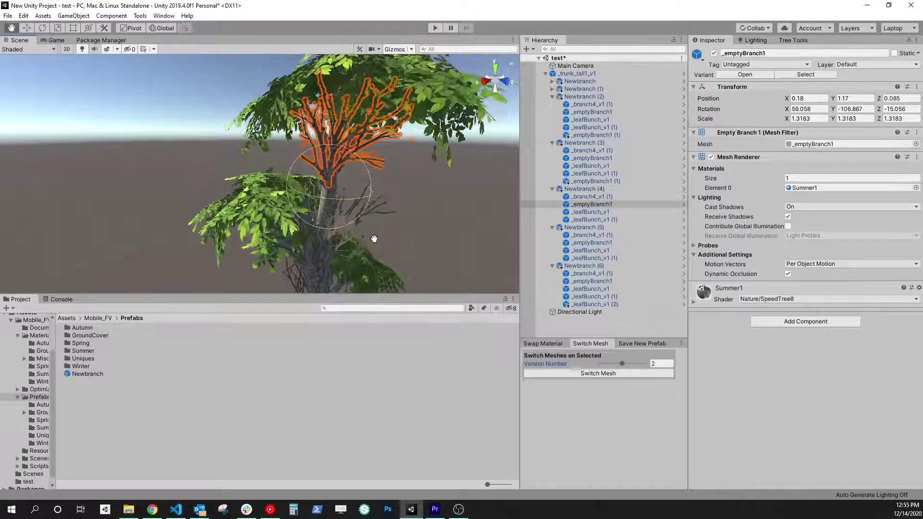
{"action": "key", "text": "ctrl+d"}
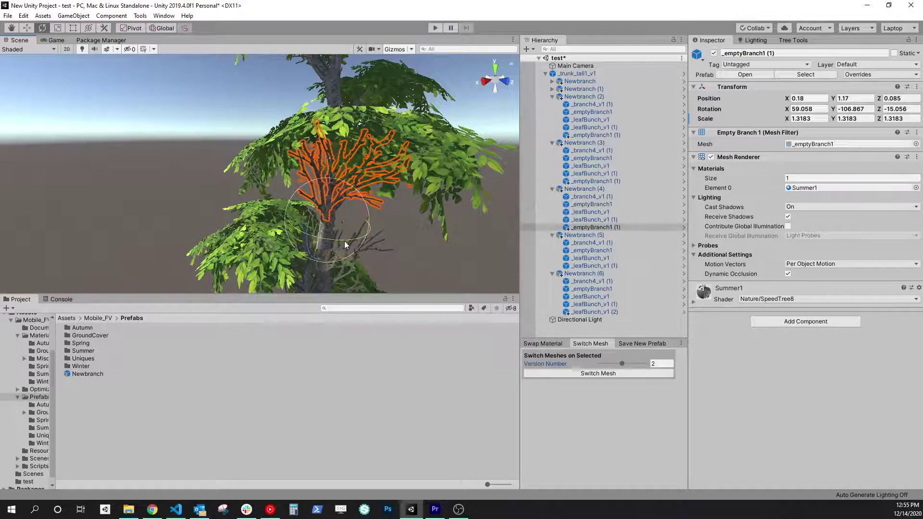
Rotate Newbranch (4)'s duplicated twigs against the trunk to about X 79.4, Y -254.8, Z -74.9.
{"action": "left_click_drag", "start_coordinate": [344, 241], "coordinate": [543, 240]}
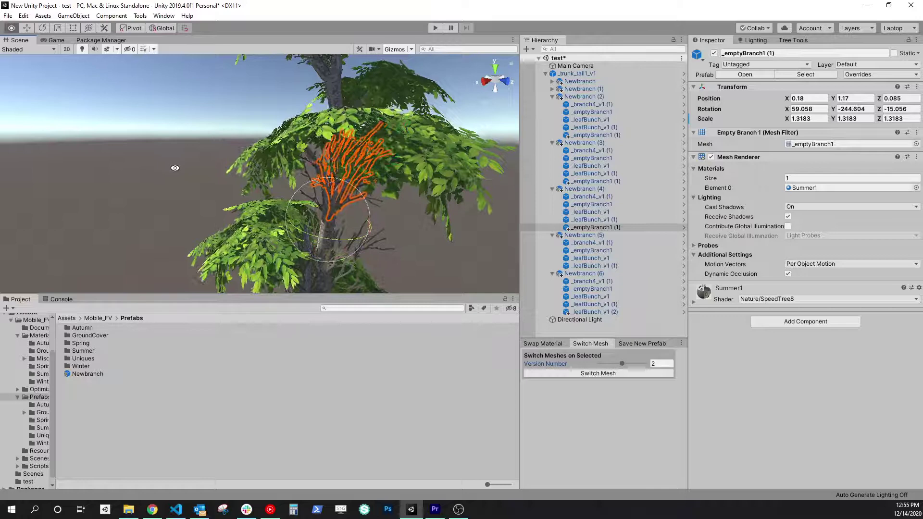
{"action": "left_click_drag", "start_coordinate": [175, 168], "coordinate": [342, 205], "text": "alt"}
{"action": "left_click_drag", "start_coordinate": [281, 241], "coordinate": [224, 243]}
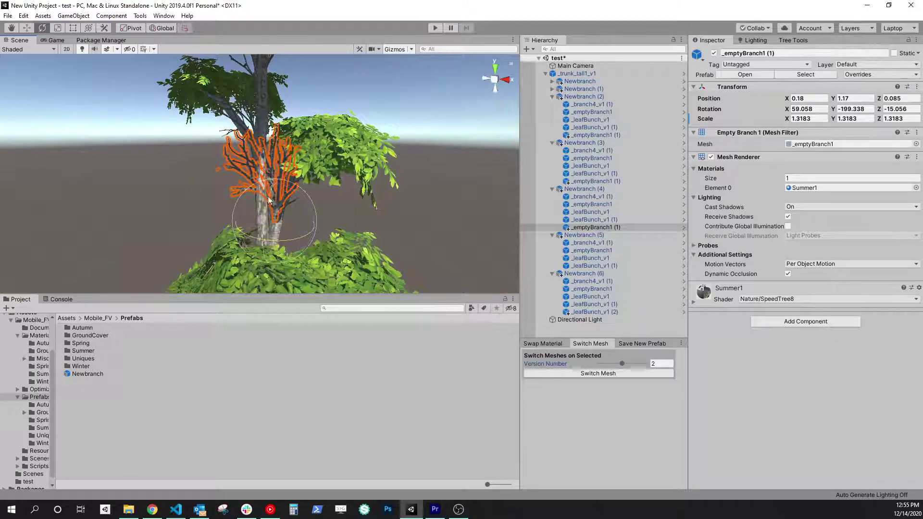
{"action": "left_click_drag", "start_coordinate": [268, 201], "coordinate": [218, 146]}
{"action": "left_click", "coordinate": [299, 196]}
{"action": "scroll", "coordinate": [314, 210], "scroll_direction": "down", "scroll_amount": 7}
{"action": "left_click", "coordinate": [339, 216]}
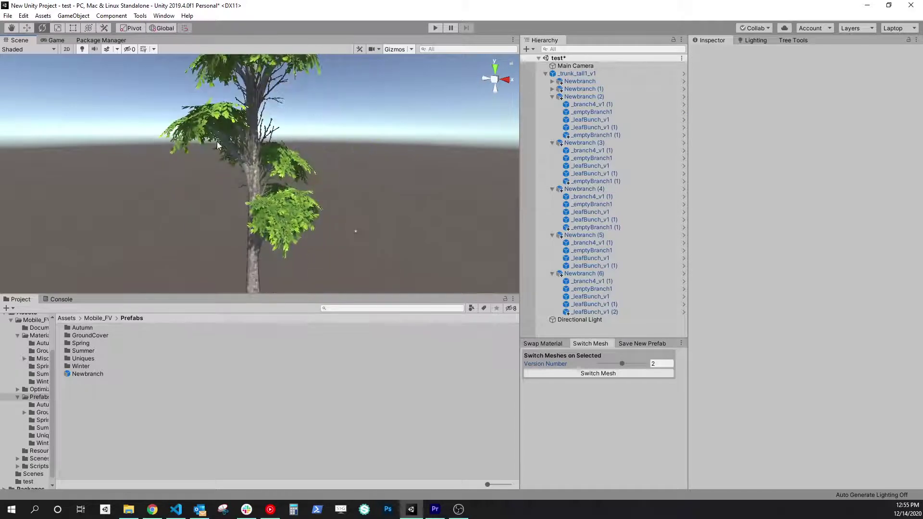
{"action": "left_click_drag", "start_coordinate": [354, 170], "coordinate": [250, 167], "text": "alt"}
Duplicate the _emptyBranch1 twigs of Newbranch (6) and rotate the copy to about X 83.8, Y -112.1, Z -101.2.
{"action": "left_click", "coordinate": [255, 173]}
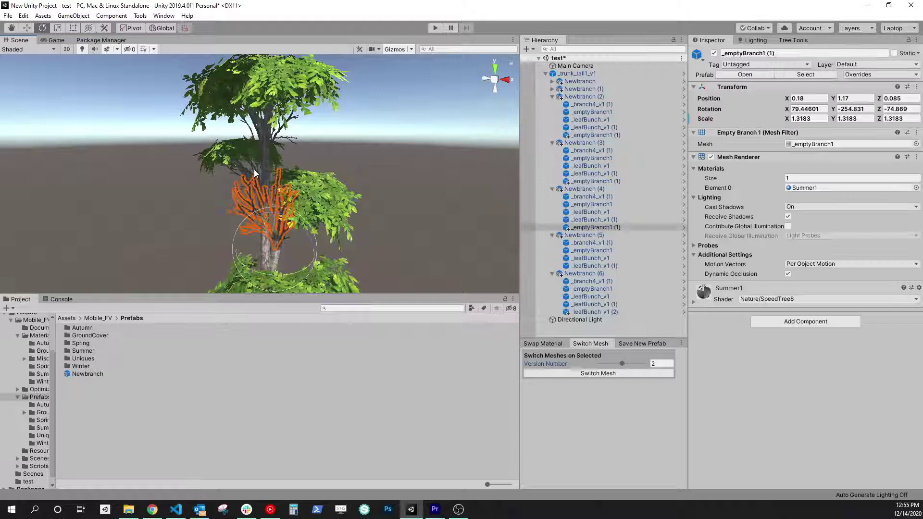
{"action": "left_click", "coordinate": [290, 140]}
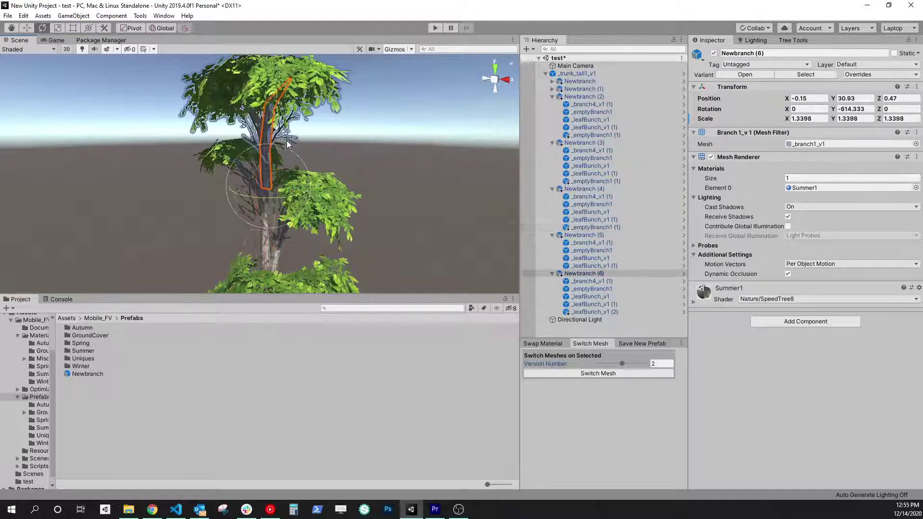
{"action": "left_click", "coordinate": [291, 140]}
{"action": "left_click", "coordinate": [292, 143]}
{"action": "left_click", "coordinate": [292, 144]}
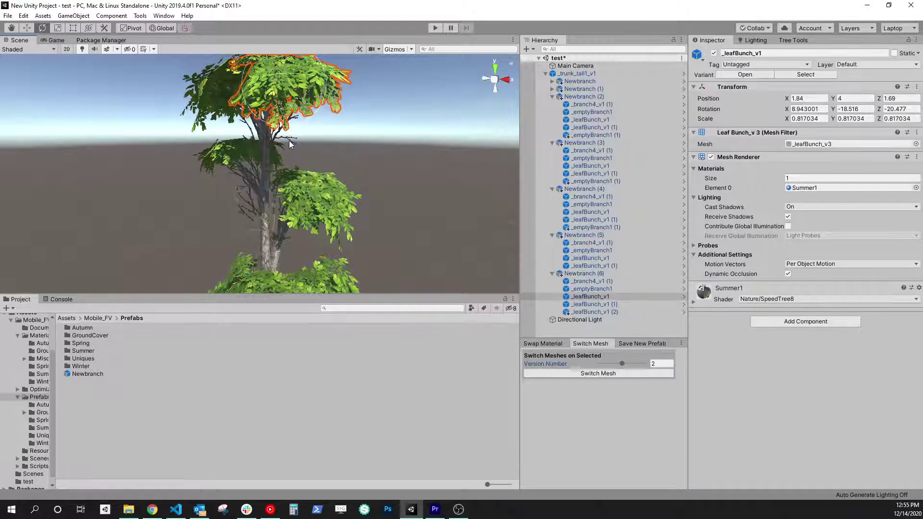
{"action": "left_click", "coordinate": [290, 146]}
{"action": "left_click_drag", "start_coordinate": [326, 152], "coordinate": [184, 160], "text": "alt"}
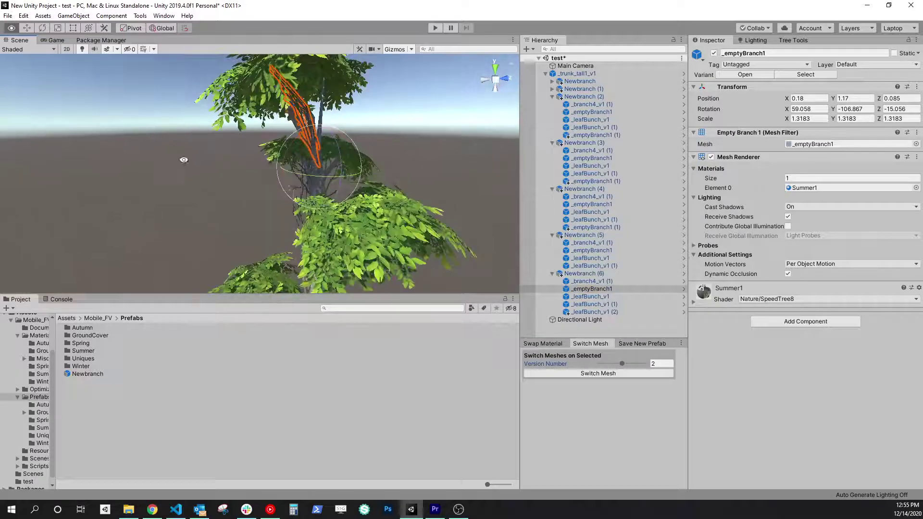
{"action": "key", "text": "ctrl+d"}
{"action": "left_click_drag", "start_coordinate": [336, 177], "coordinate": [266, 189]}
{"action": "left_click", "coordinate": [484, 80]}
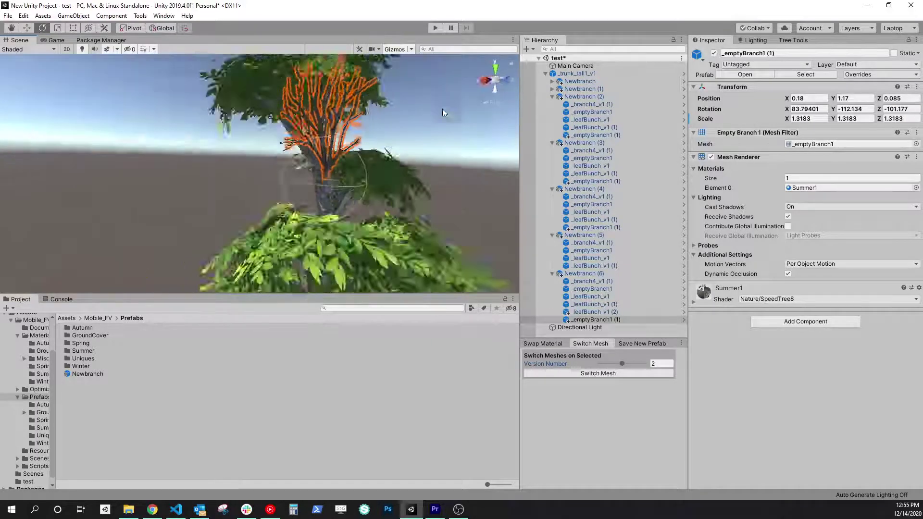
Examine the tree from several sides, from the crown down to the bare lower trunk.
{"action": "left_click", "coordinate": [419, 129]}
{"action": "scroll", "coordinate": [438, 137], "scroll_direction": "down", "scroll_amount": 2}
{"action": "left_click", "coordinate": [495, 79]}
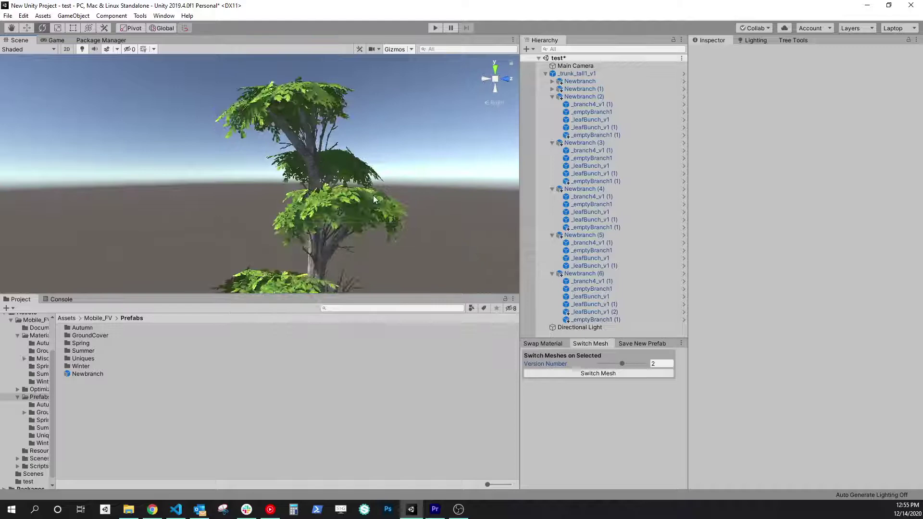
{"action": "left_click", "coordinate": [495, 79]}
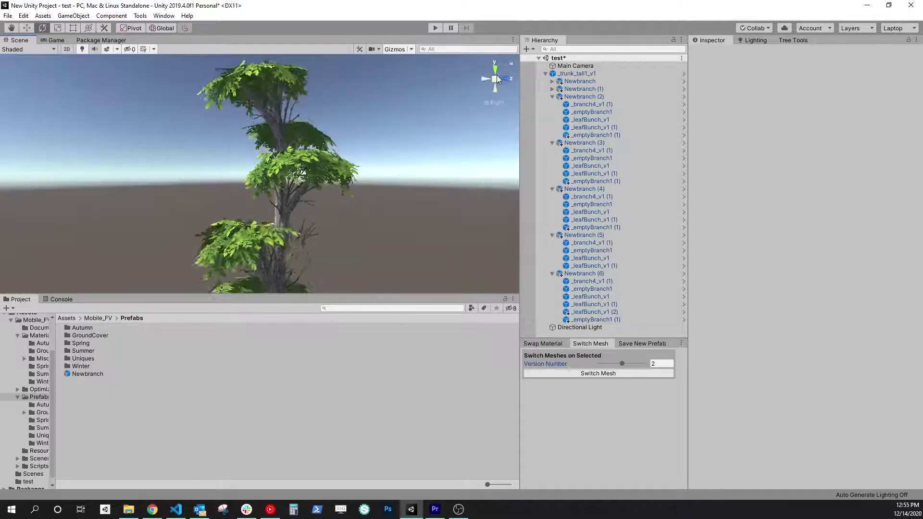
{"action": "left_click_drag", "start_coordinate": [387, 223], "coordinate": [307, 262], "text": "alt"}
{"action": "middle_click_drag", "start_coordinate": [312, 255], "coordinate": [320, 231]}
{"action": "left_click_drag", "start_coordinate": [319, 231], "coordinate": [267, 194], "text": "alt"}
{"action": "scroll", "coordinate": [276, 221], "scroll_direction": "up", "scroll_amount": 8}
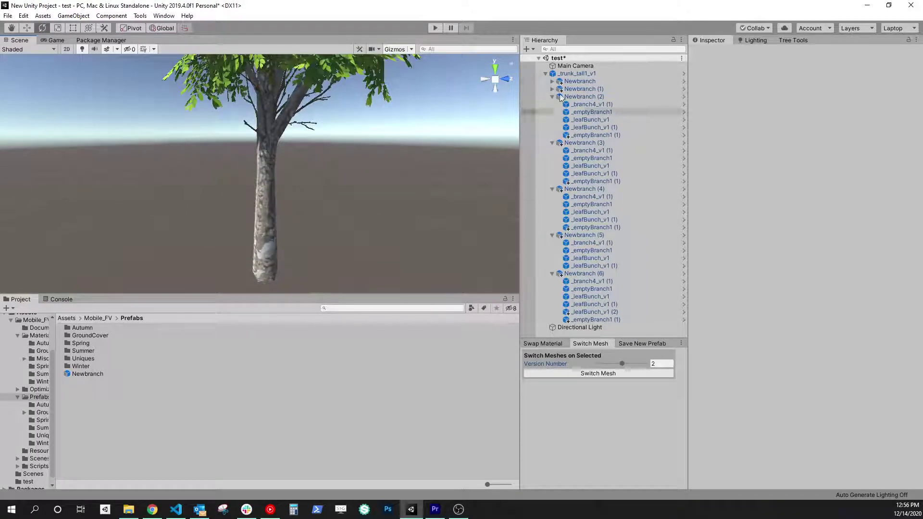
Add a Mobile FV Bare 2 branch as a child of _trunk_tall1_v1.
{"action": "left_click", "coordinate": [584, 74]}
{"action": "right_click", "coordinate": [586, 75]}
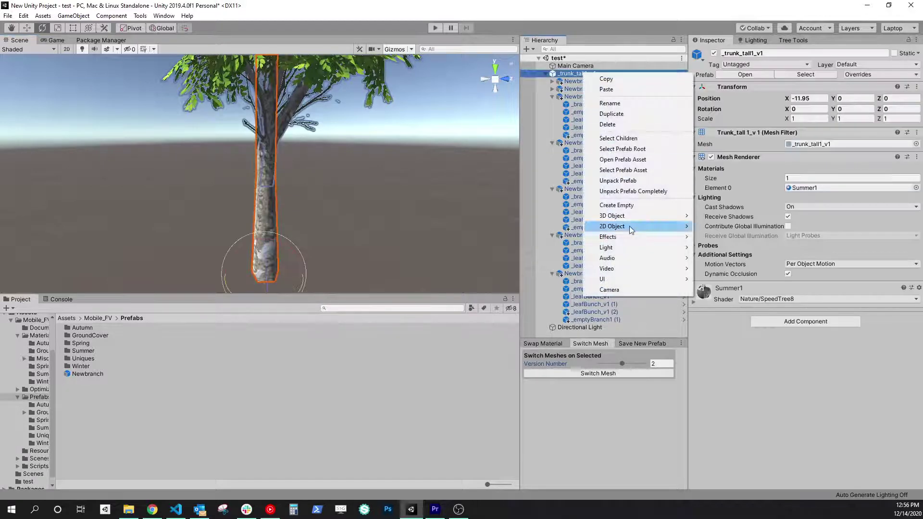
{"action": "mouse_move", "coordinate": [625, 215]}
{"action": "mouse_move", "coordinate": [741, 279]}
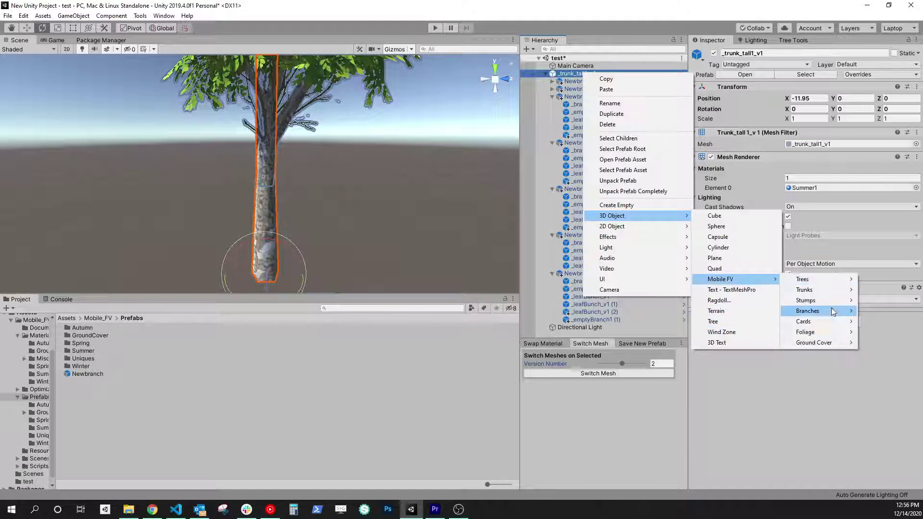
{"action": "mouse_move", "coordinate": [832, 313]}
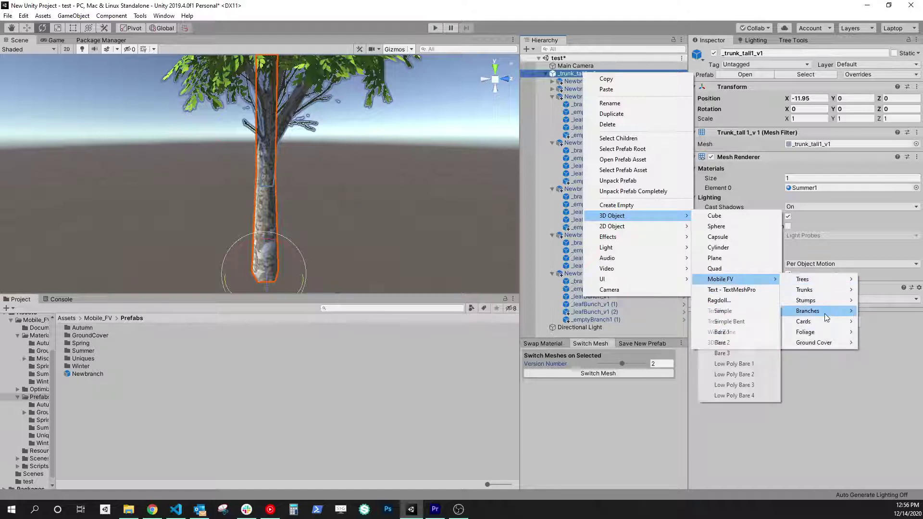
{"action": "left_click", "coordinate": [729, 345]}
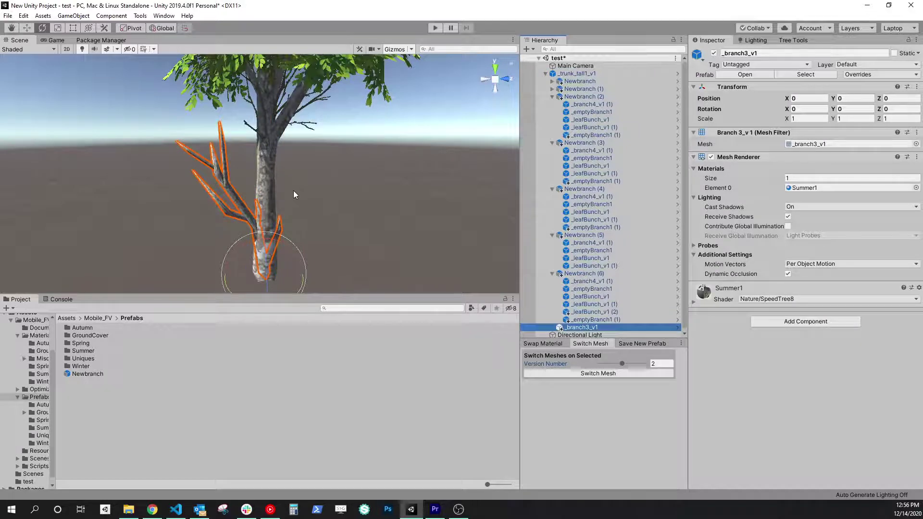
Scale the new bare branch to about 0.79 and raise it along the trunk to Y 3.94.
{"action": "mouse_move", "coordinate": [293, 191]}
{"action": "left_mouse_down", "text": "alt"}
{"action": "mouse_move", "coordinate": [380, 174]}
{"action": "mouse_move", "coordinate": [303, 184]}
{"action": "left_mouse_up", "text": "alt"}
{"action": "key", "text": "r"}
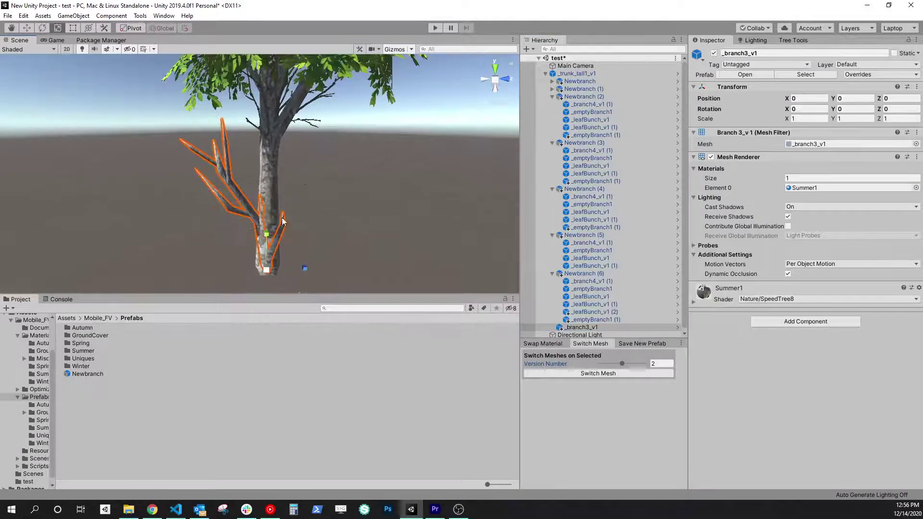
{"action": "left_click_drag", "start_coordinate": [266, 271], "coordinate": [266, 276]}
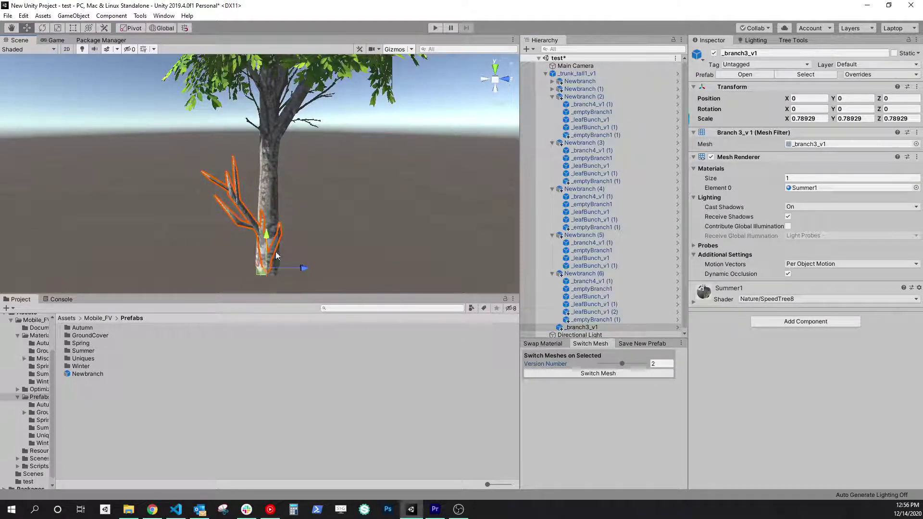
{"action": "left_click_drag", "start_coordinate": [269, 235], "coordinate": [277, 192]}
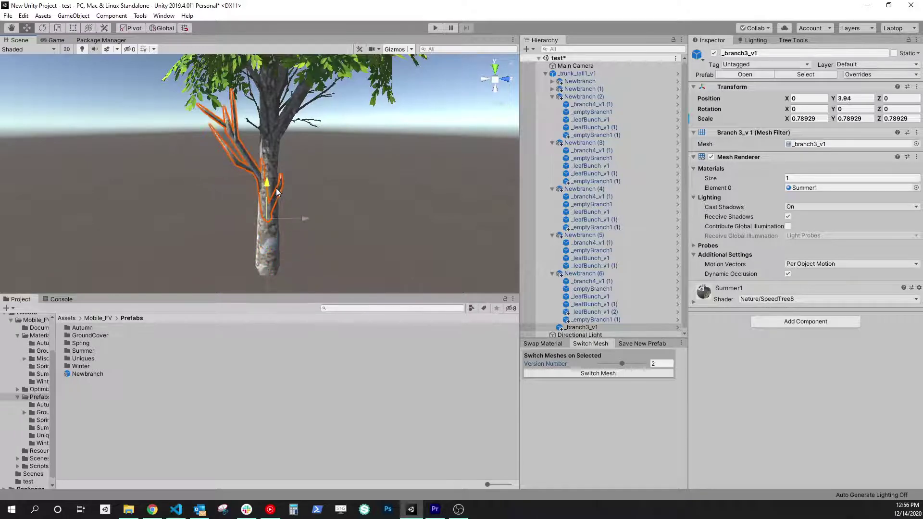
Rotate the bare branch around the trunk to about 83.1 degrees on Y.
{"action": "left_click_drag", "start_coordinate": [325, 172], "coordinate": [287, 206], "text": "alt"}
{"action": "left_click_drag", "start_coordinate": [254, 262], "coordinate": [139, 281]}
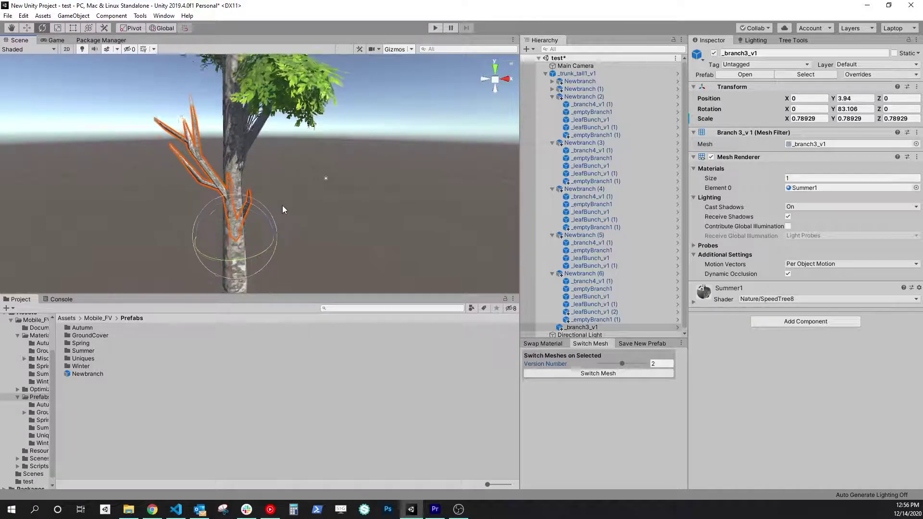
{"action": "left_click_drag", "start_coordinate": [282, 206], "coordinate": [262, 197], "text": "alt"}
Duplicate the bare branch _branch3_v1 and reposition the copy on the lower trunk.
{"action": "left_click", "coordinate": [287, 194]}
{"action": "left_click", "coordinate": [223, 169]}
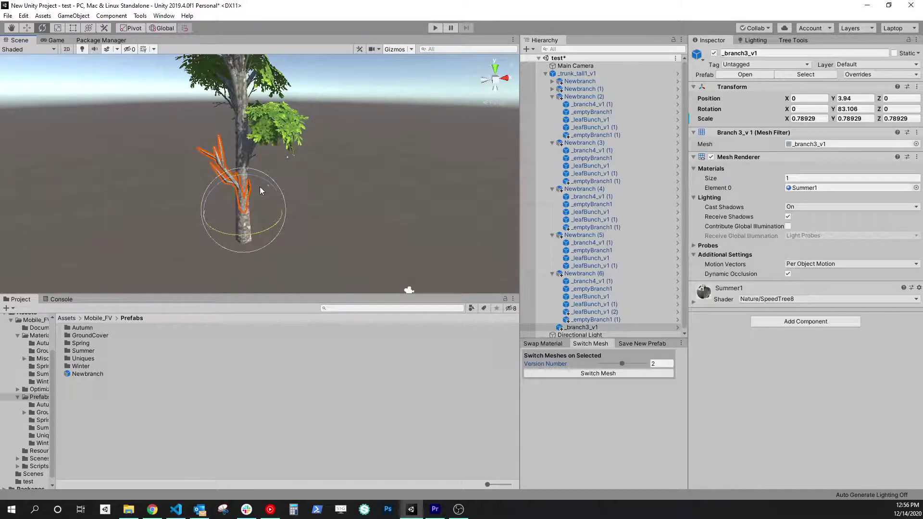
{"action": "key", "text": "ctrl+d"}
{"action": "key", "text": "w"}
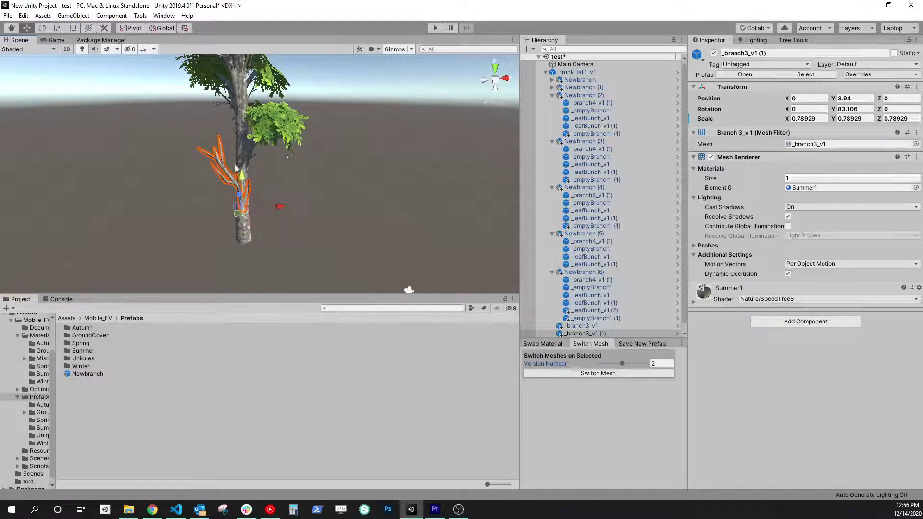
{"action": "left_click_drag", "start_coordinate": [243, 182], "coordinate": [312, 221]}
{"action": "left_click_drag", "start_coordinate": [242, 202], "coordinate": [279, 231]}
{"action": "key", "text": "e"}
{"action": "left_click", "coordinate": [329, 233]}
{"action": "scroll", "coordinate": [333, 236], "scroll_direction": "up", "scroll_amount": 3}
Replace the mesh of the original bare branch _branch3_v1 with _branch2_v1.
{"action": "left_click", "coordinate": [221, 223]}
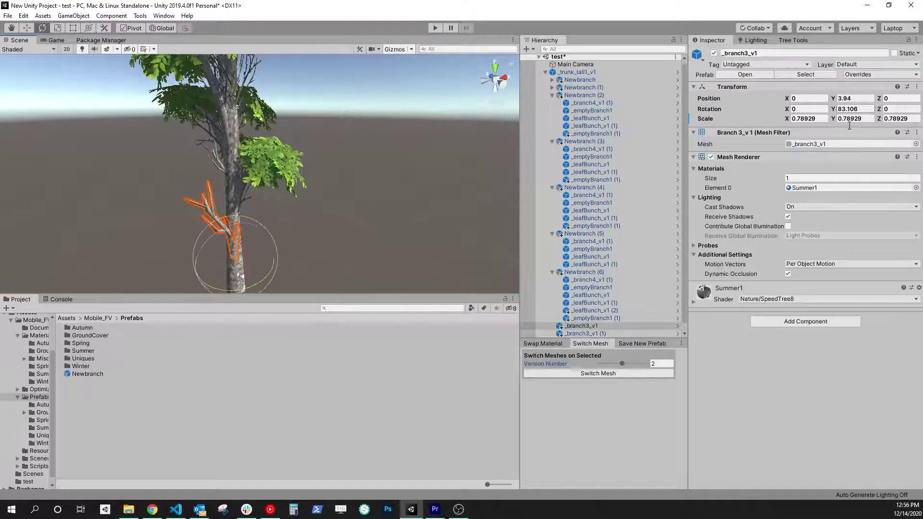
{"action": "left_click", "coordinate": [916, 144]}
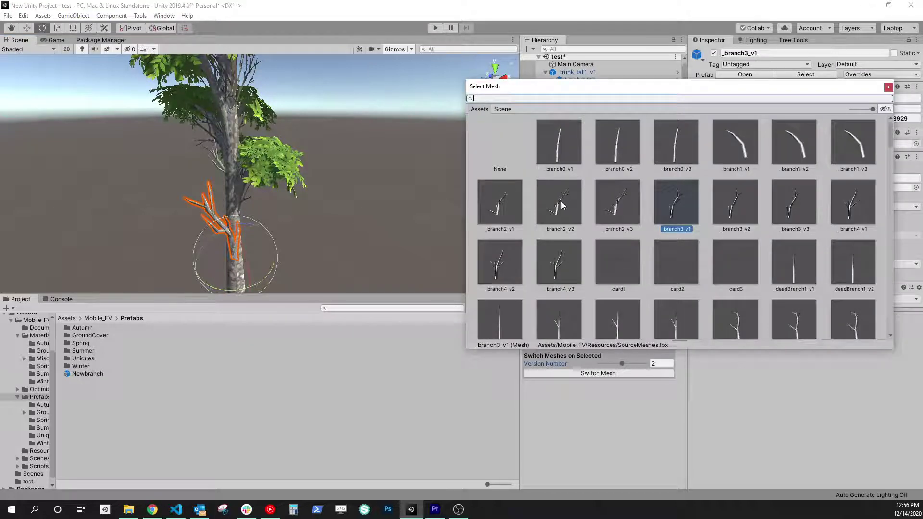
{"action": "left_click", "coordinate": [501, 206]}
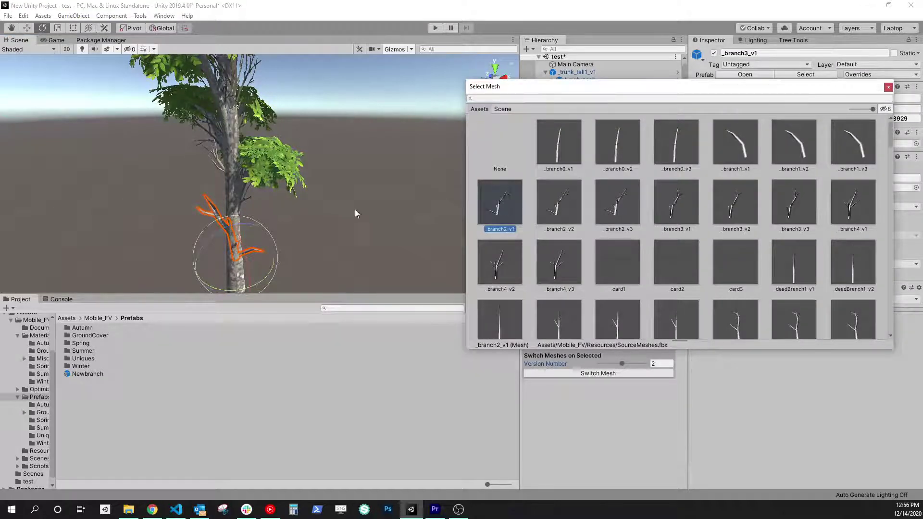
{"action": "left_click", "coordinate": [889, 87]}
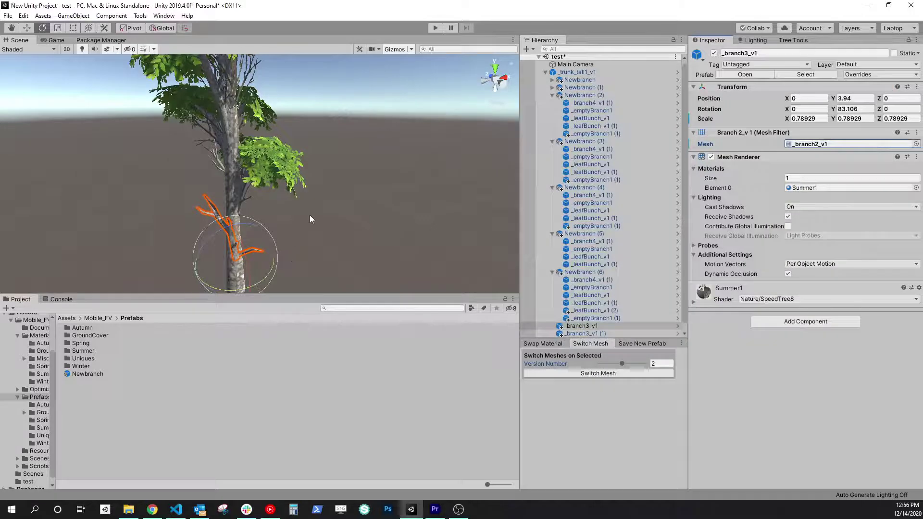
Delete the duplicated bare branch _branch3_v1 (1) from the lower trunk.
{"action": "left_click_drag", "start_coordinate": [310, 221], "coordinate": [313, 188], "text": "alt"}
{"action": "left_click", "coordinate": [311, 241]}
{"action": "left_click_drag", "start_coordinate": [311, 241], "coordinate": [96, 238], "text": "alt"}
{"action": "left_click", "coordinate": [237, 202]}
{"action": "key", "text": "Delete"}
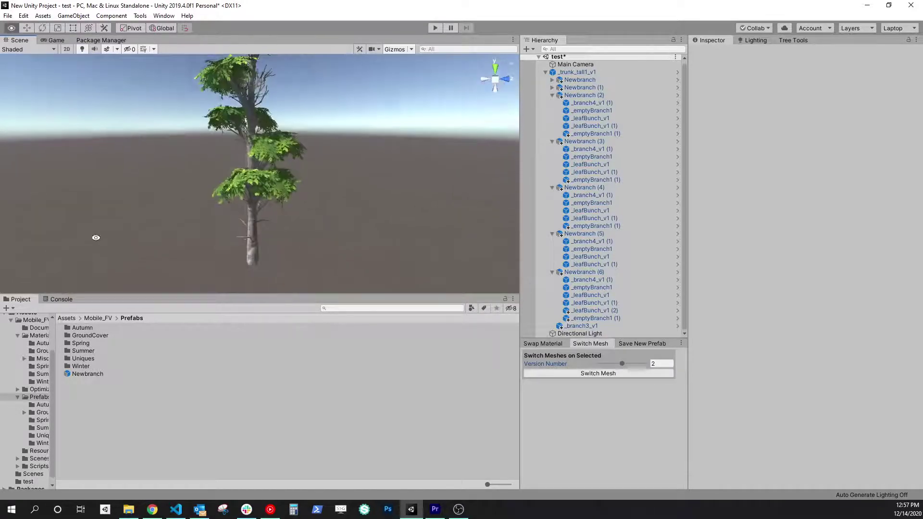
Collapse _trunk_tall1_v1 in the hierarchy and save the whole tree as a new prefab named SpiralTree.
{"action": "left_click_drag", "start_coordinate": [297, 233], "coordinate": [310, 210]}
{"action": "middle_click_drag", "start_coordinate": [295, 212], "coordinate": [291, 194]}
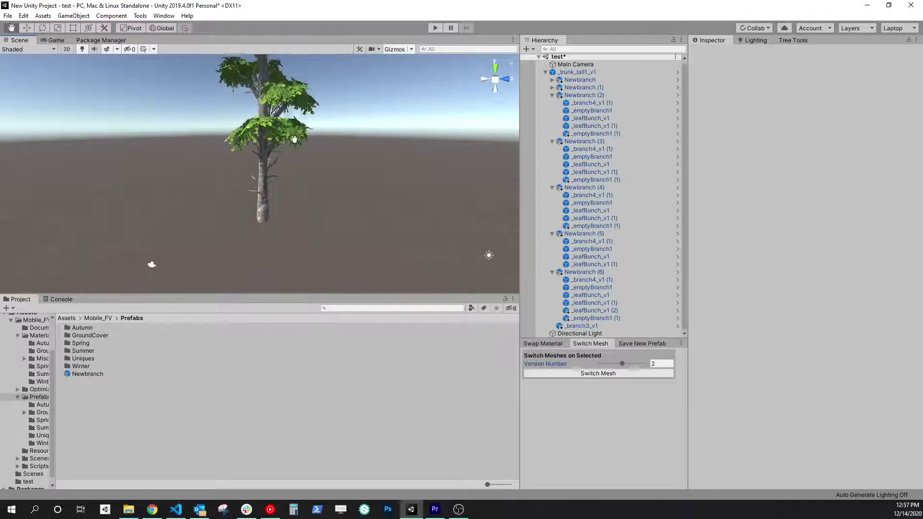
{"action": "middle_click_drag", "start_coordinate": [287, 154], "coordinate": [319, 183]}
{"action": "scroll", "coordinate": [288, 200], "scroll_direction": "down", "scroll_amount": 2}
{"action": "scroll", "coordinate": [303, 245], "scroll_direction": "down", "scroll_amount": 1}
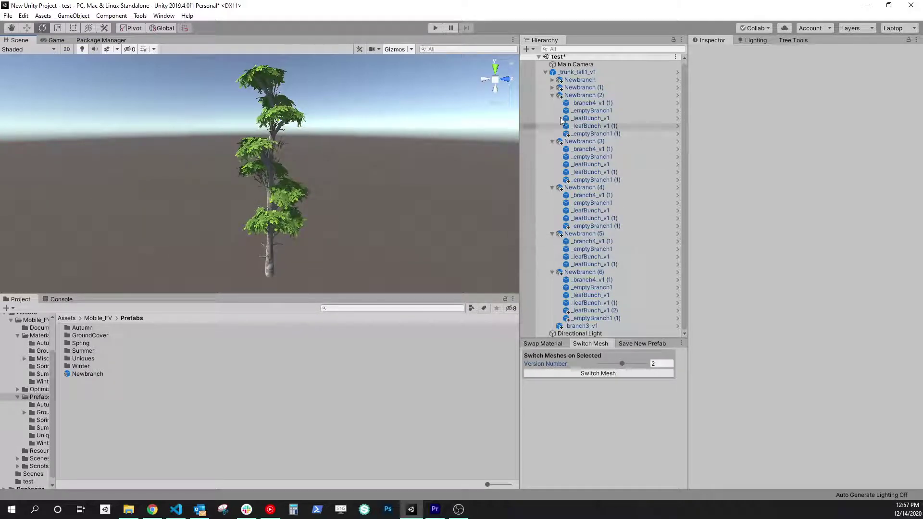
{"action": "left_click", "coordinate": [572, 72]}
{"action": "left_click", "coordinate": [546, 72]}
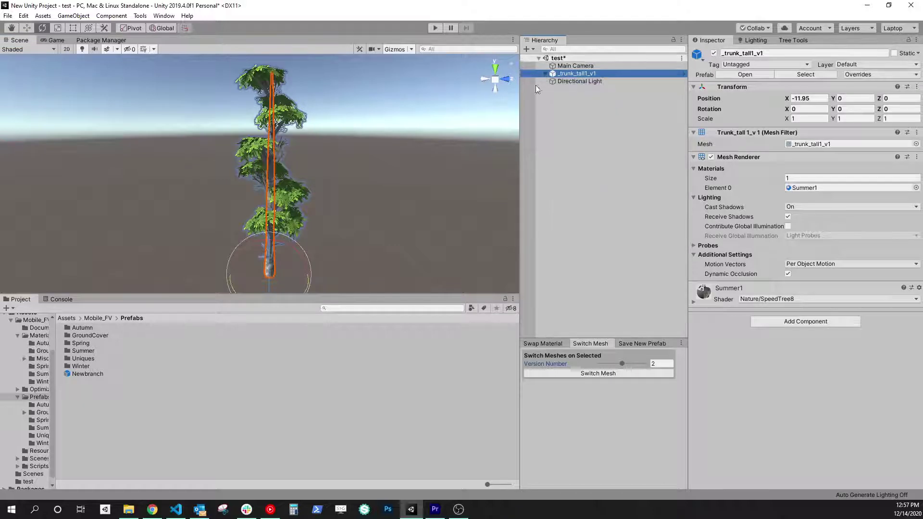
{"action": "left_click", "coordinate": [650, 344]}
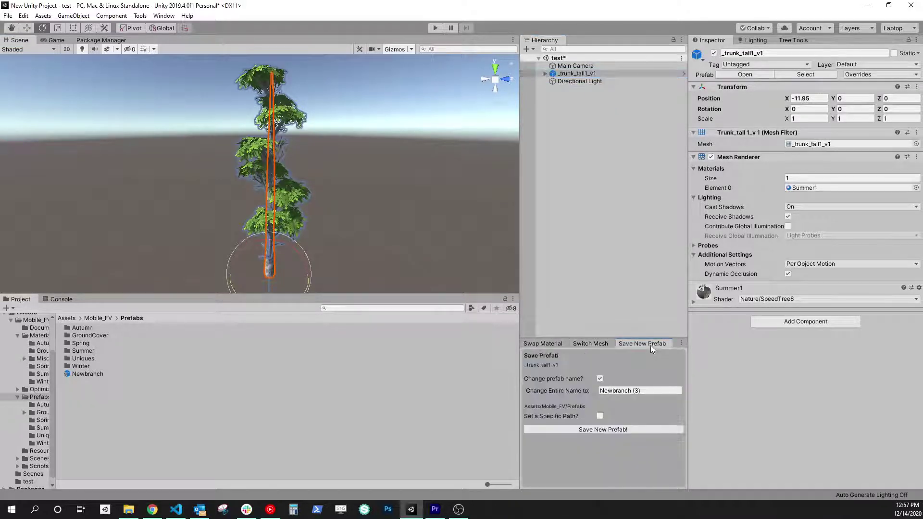
{"action": "left_click", "coordinate": [569, 395]}
{"action": "type", "text": "Spiral"}
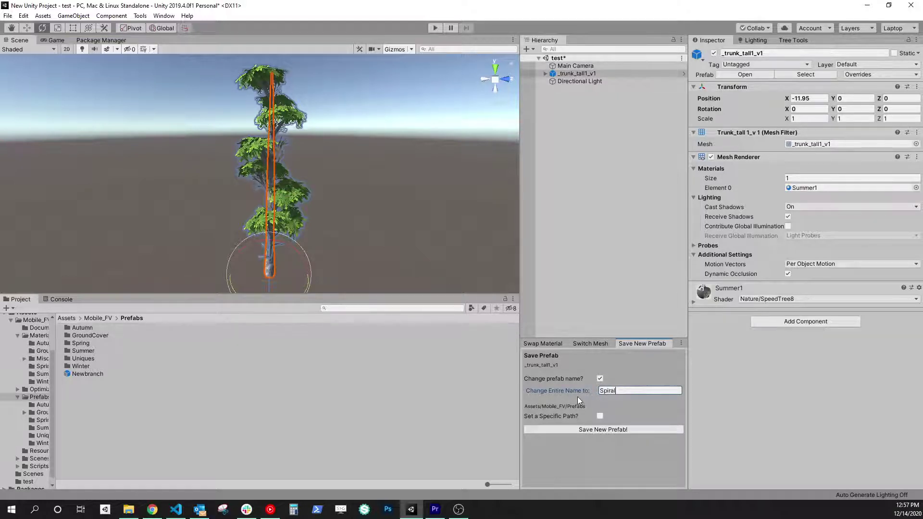
{"action": "type", "text": "Tree"}
{"action": "left_click", "coordinate": [590, 429]}
{"action": "left_click", "coordinate": [99, 416]}
{"action": "left_click", "coordinate": [269, 270]}
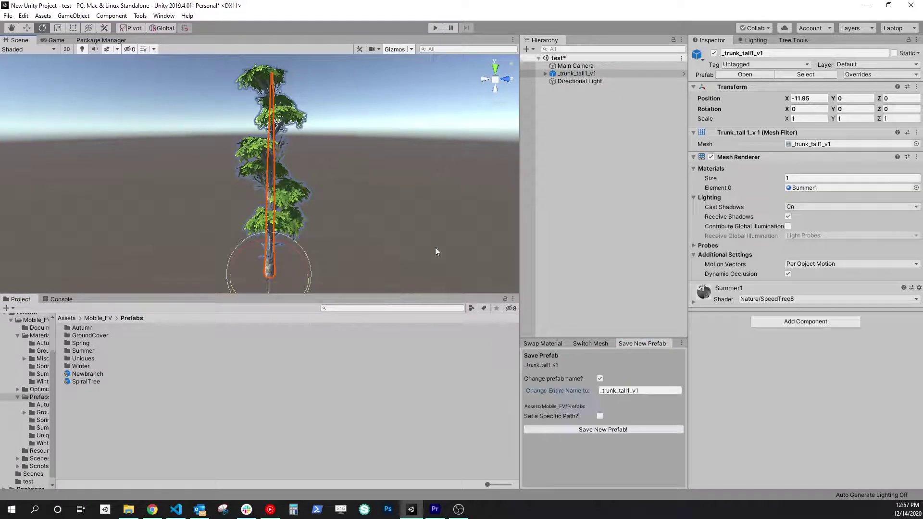
{"action": "left_click", "coordinate": [585, 121]}
{"action": "left_click", "coordinate": [578, 74]}
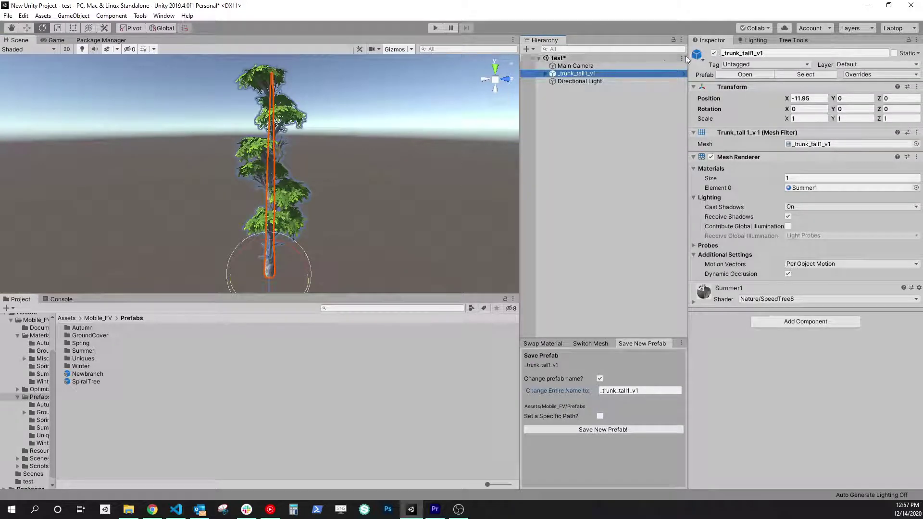
{"action": "left_click", "coordinate": [658, 135]}
Randomize the branches of _trunk_tall1_v1 repeatedly in the Tree Customizer with a random amount of 3.
{"action": "left_click", "coordinate": [578, 74]}
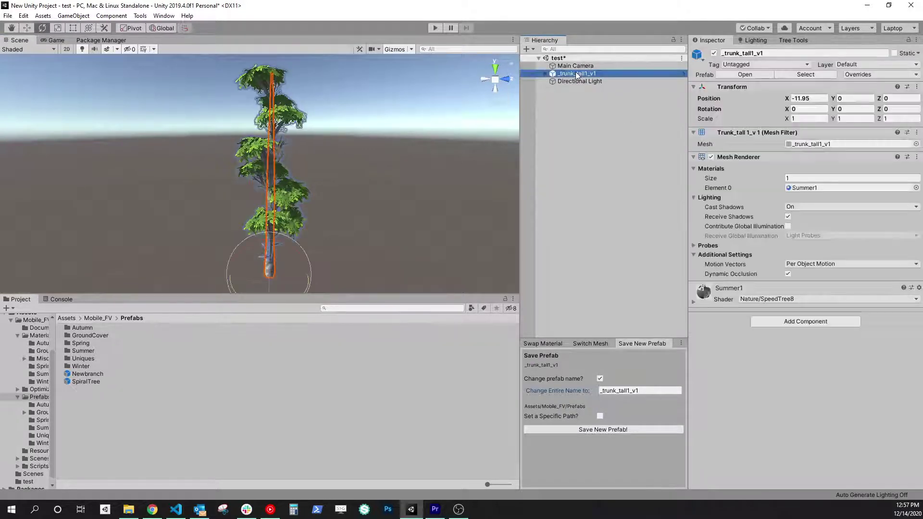
{"action": "left_click", "coordinate": [795, 41]}
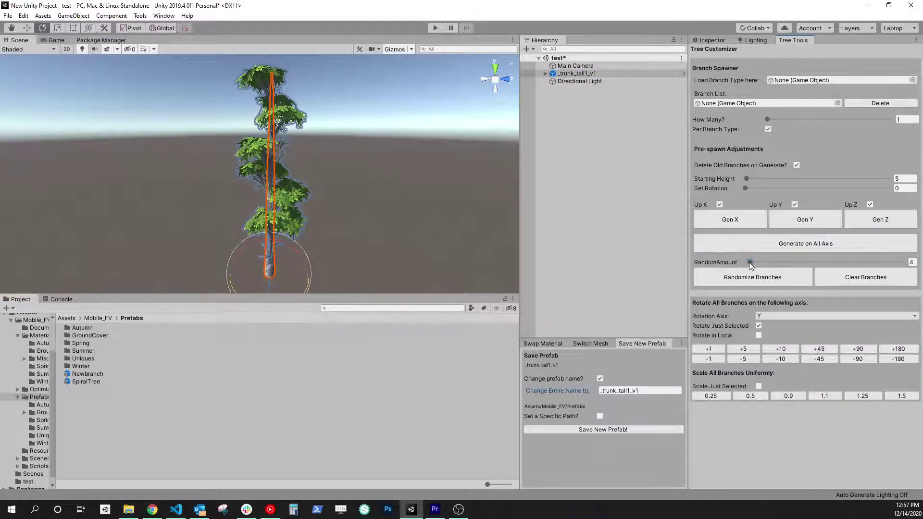
{"action": "left_click", "coordinate": [755, 282]}
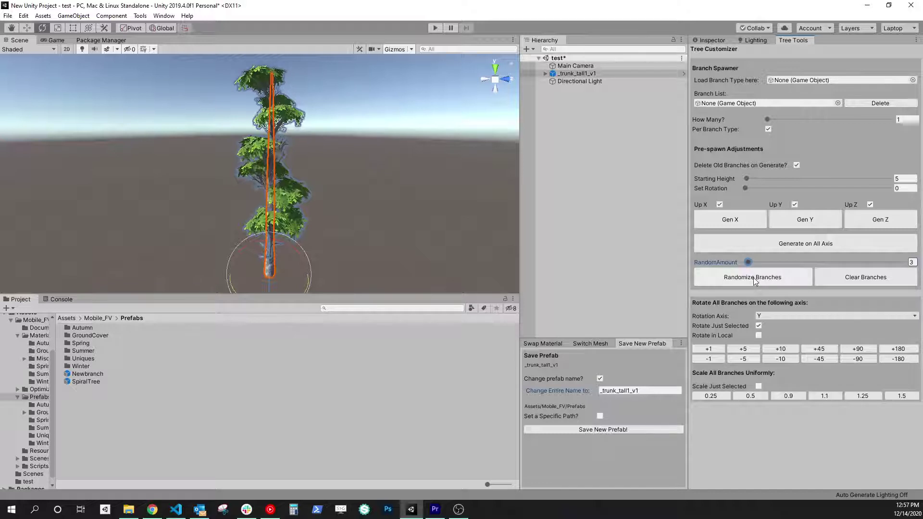
{"action": "left_click", "coordinate": [755, 282]}
{"action": "left_click", "coordinate": [755, 282]}
{"action": "left_click", "coordinate": [755, 282]}
{"action": "left_click", "coordinate": [755, 282]}
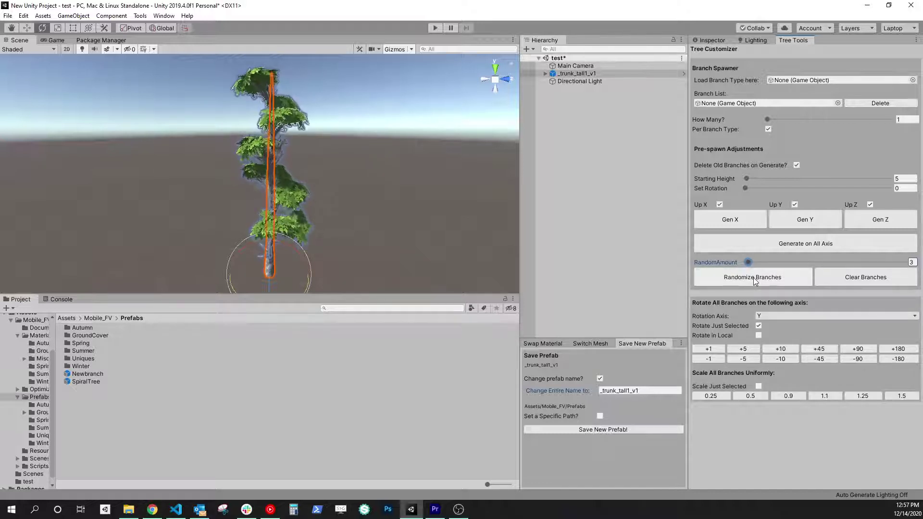
{"action": "left_click", "coordinate": [755, 282]}
{"action": "left_click", "coordinate": [755, 282]}
{"action": "left_click", "coordinate": [755, 282]}
{"action": "left_click", "coordinate": [755, 282]}
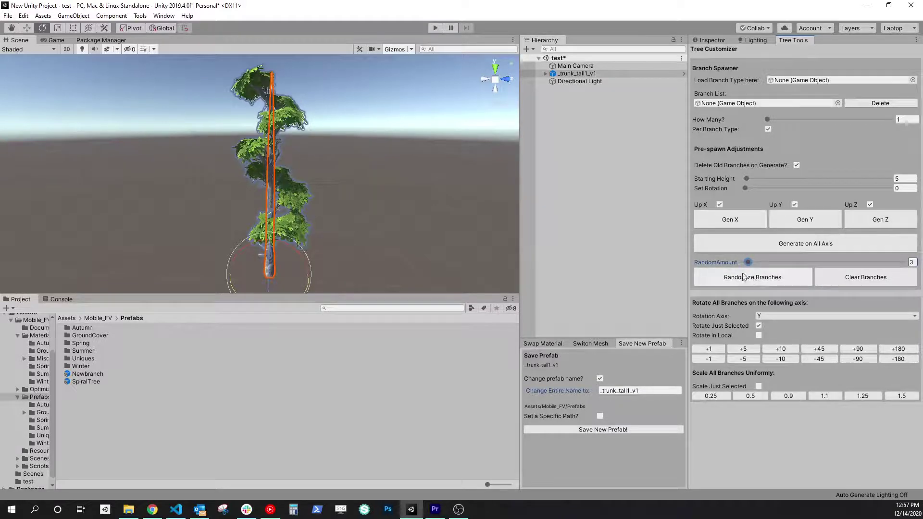
Scale all branches of the tree uniformly by 1.1, four times in a row.
{"action": "left_click", "coordinate": [363, 181]}
{"action": "left_click", "coordinate": [275, 272]}
{"action": "left_click", "coordinate": [825, 396]}
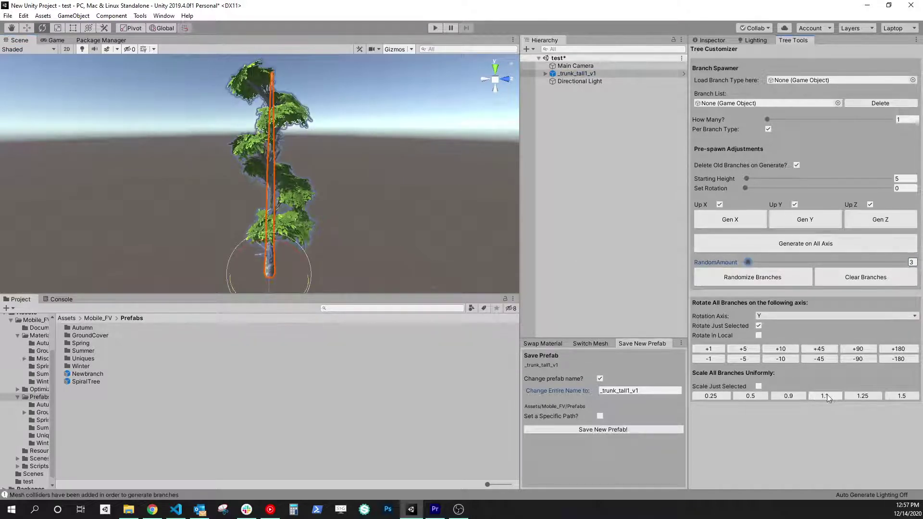
{"action": "left_click", "coordinate": [826, 396]}
{"action": "left_click", "coordinate": [825, 396]}
{"action": "left_click", "coordinate": [825, 395]}
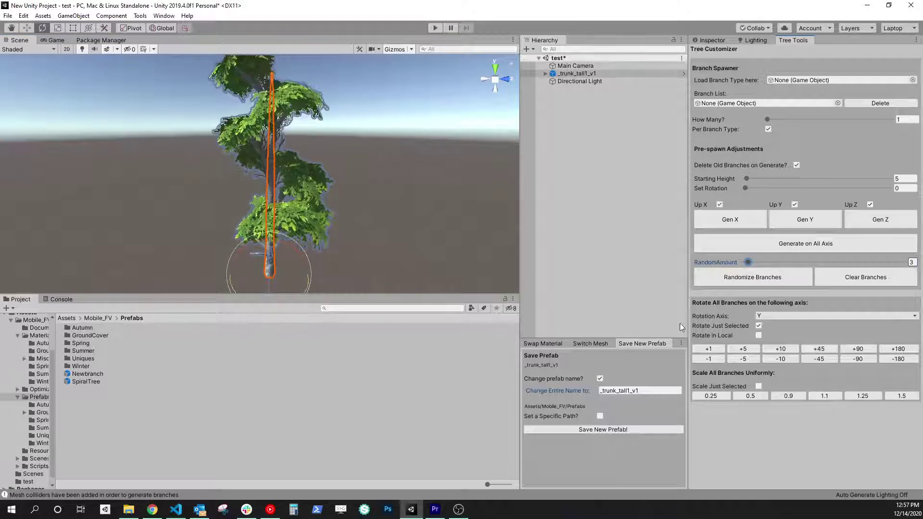
Save the enlarged tree _trunk_tall1_v1 as a new prefab named SpiralTree_Adult.
{"action": "left_click", "coordinate": [401, 204]}
{"action": "left_click_drag", "start_coordinate": [330, 233], "coordinate": [298, 250], "text": "alt"}
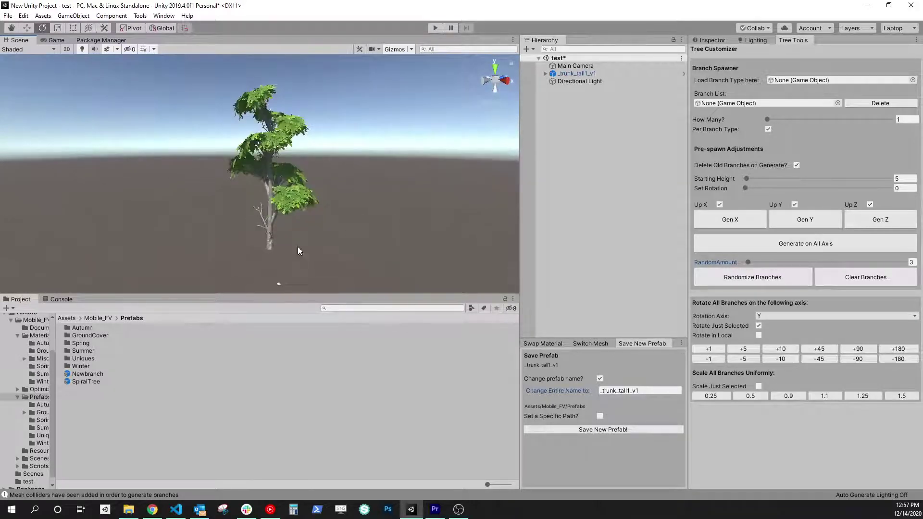
{"action": "left_click", "coordinate": [272, 250]}
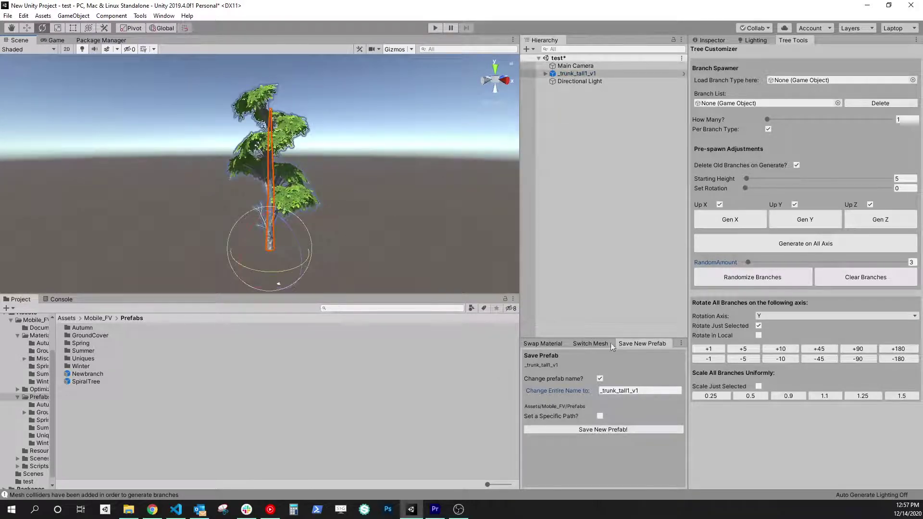
{"action": "left_click", "coordinate": [650, 390]}
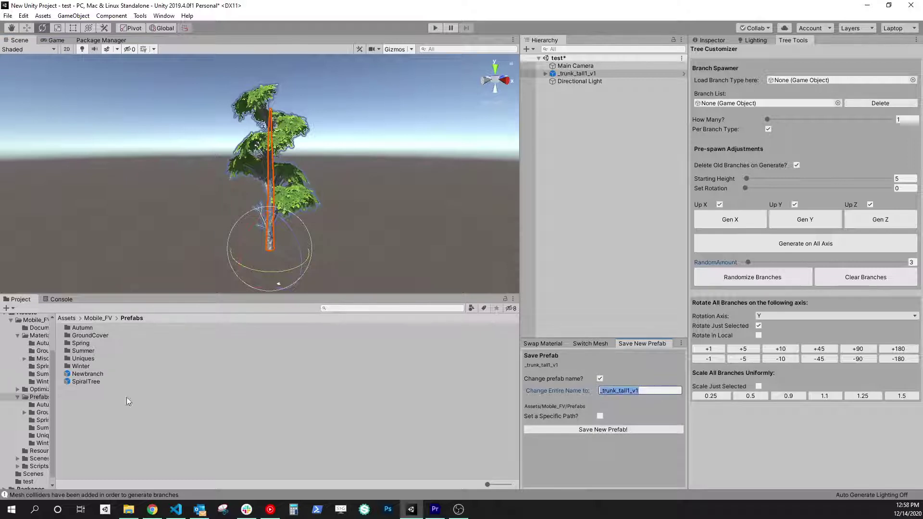
{"action": "type", "text": "SpiralTree_Adult"}
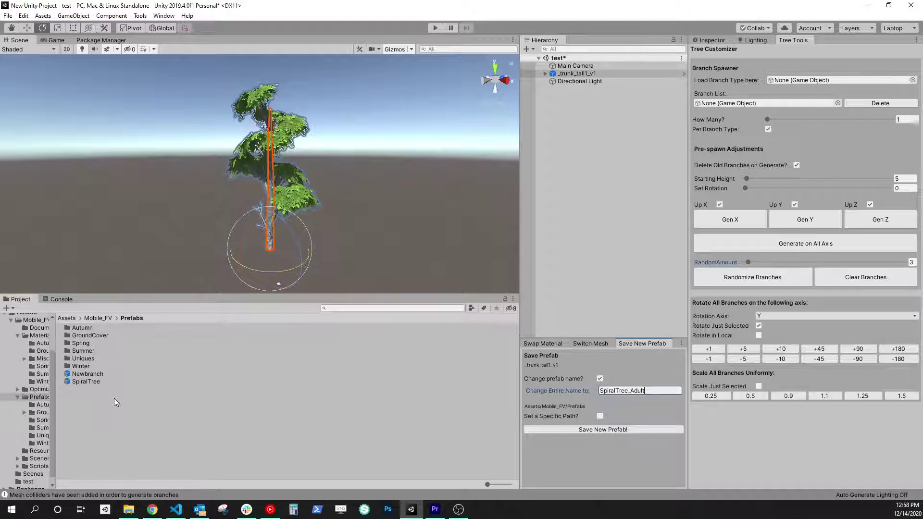
{"action": "left_click", "coordinate": [358, 223]}
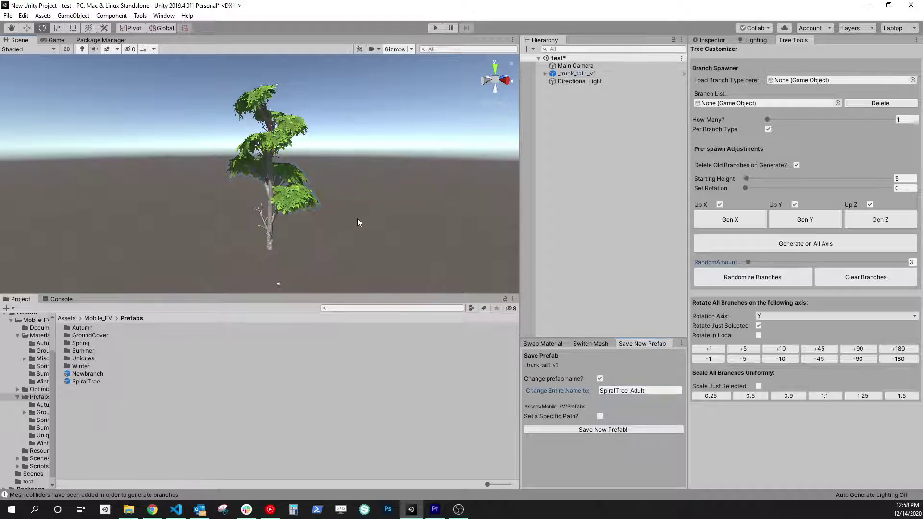
{"action": "left_click", "coordinate": [269, 243]}
{"action": "left_click", "coordinate": [644, 391]}
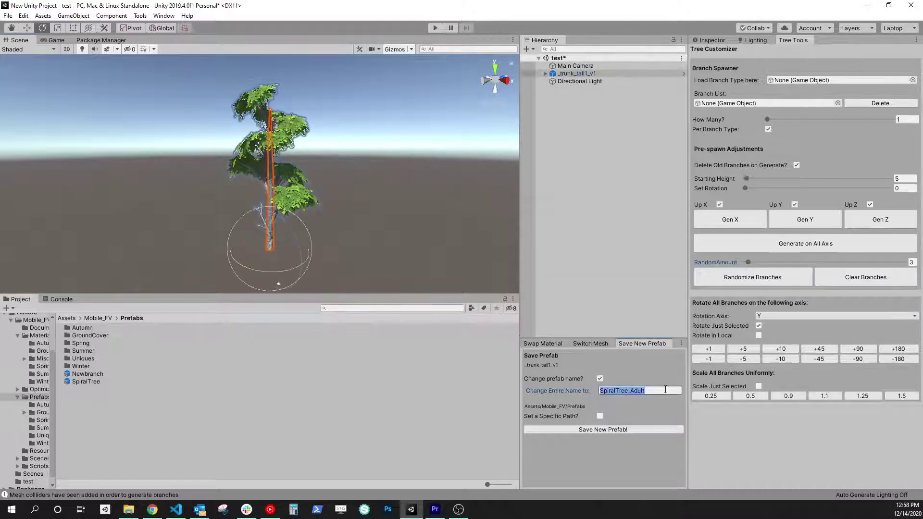
{"action": "left_click", "coordinate": [595, 431]}
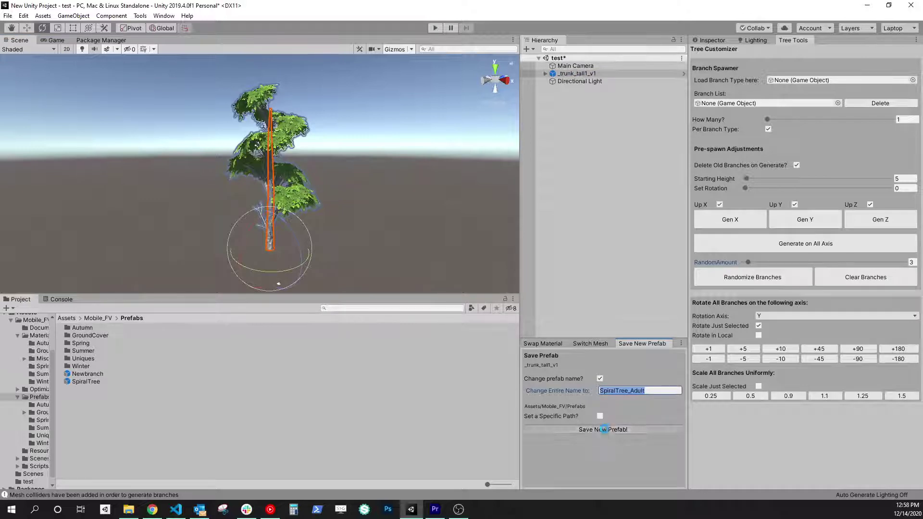
{"action": "left_click", "coordinate": [367, 195]}
Scale all branches of _trunk_tall1_v1 uniformly by 0.5.
{"action": "left_click", "coordinate": [269, 244]}
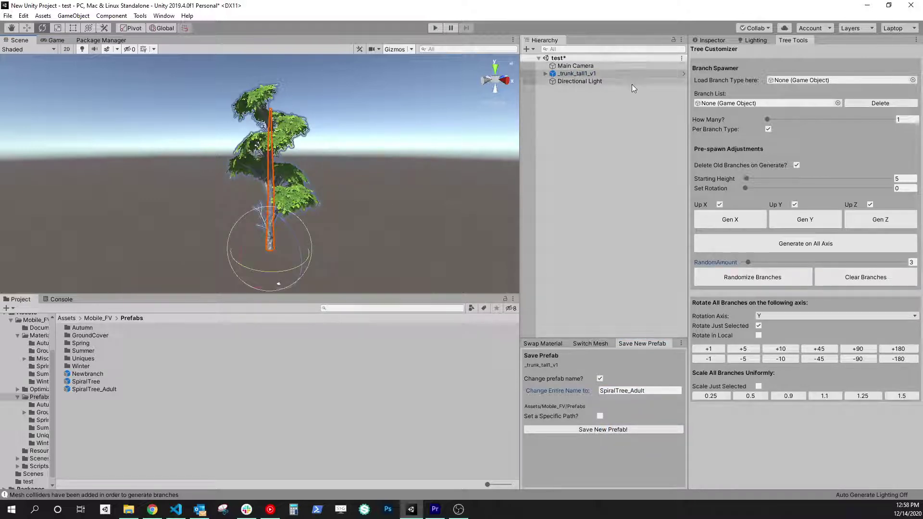
{"action": "left_click", "coordinate": [751, 395]}
{"action": "left_click", "coordinate": [364, 249]}
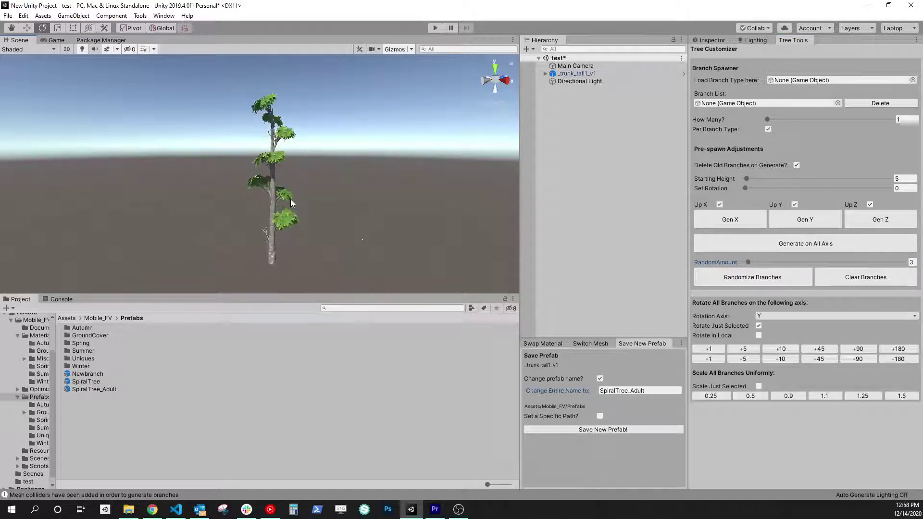
{"action": "scroll", "coordinate": [291, 199], "scroll_direction": "up", "scroll_amount": 14}
{"action": "left_click_drag", "start_coordinate": [291, 199], "coordinate": [333, 196], "text": "alt"}
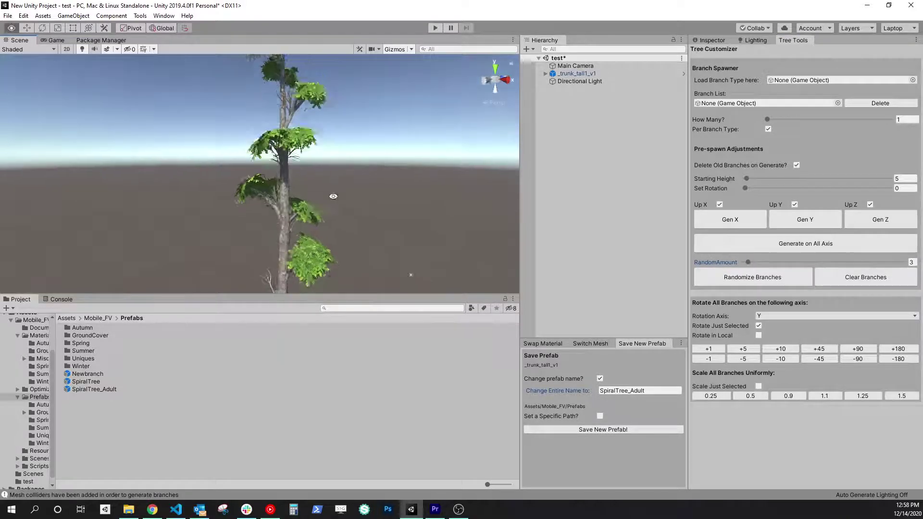
{"action": "right_click_drag", "start_coordinate": [333, 196], "coordinate": [276, 230]}
Randomize the branches of _trunk_tall1_v1 again with a random amount of 3.
{"action": "left_click", "coordinate": [576, 73]}
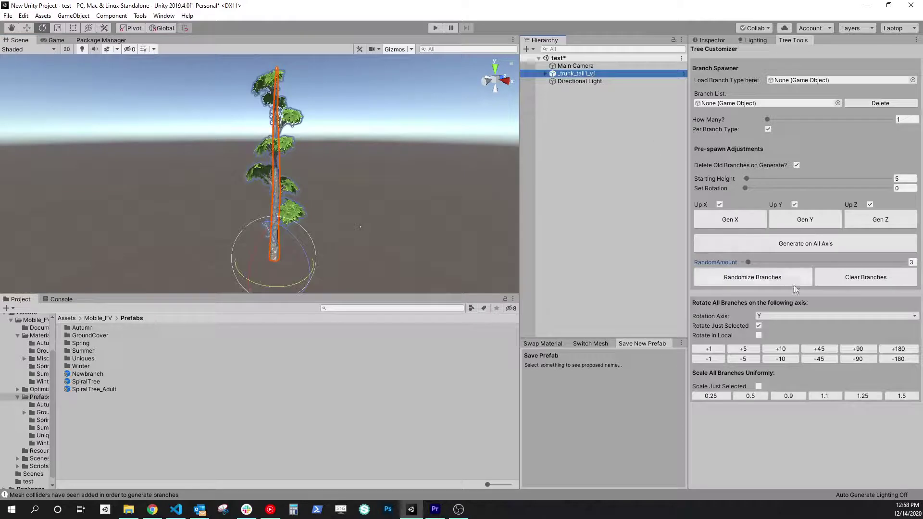
{"action": "left_click", "coordinate": [752, 278]}
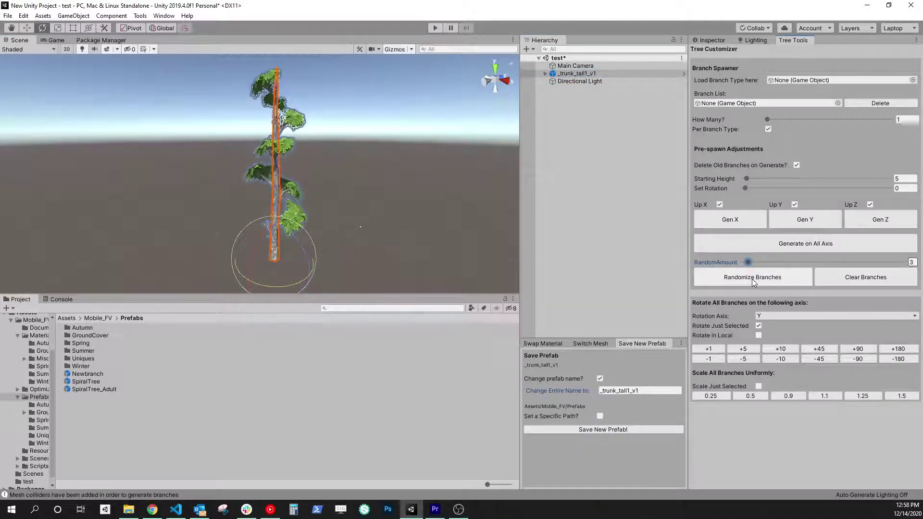
{"action": "left_click", "coordinate": [752, 279]}
{"action": "left_click", "coordinate": [409, 211]}
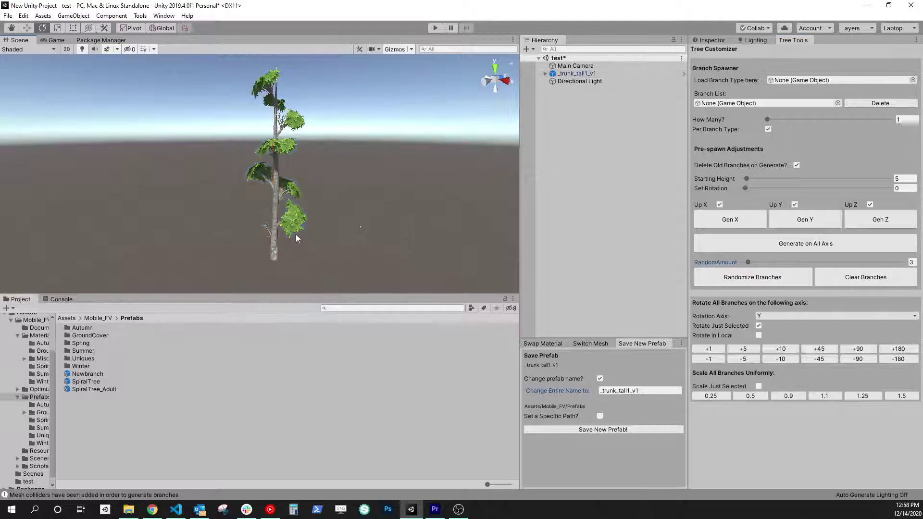
Save the reduced-branch tree as a new prefab named SpiralTree_Younger.
{"action": "left_click", "coordinate": [271, 261]}
{"action": "left_click_drag", "start_coordinate": [656, 391], "coordinate": [529, 392]}
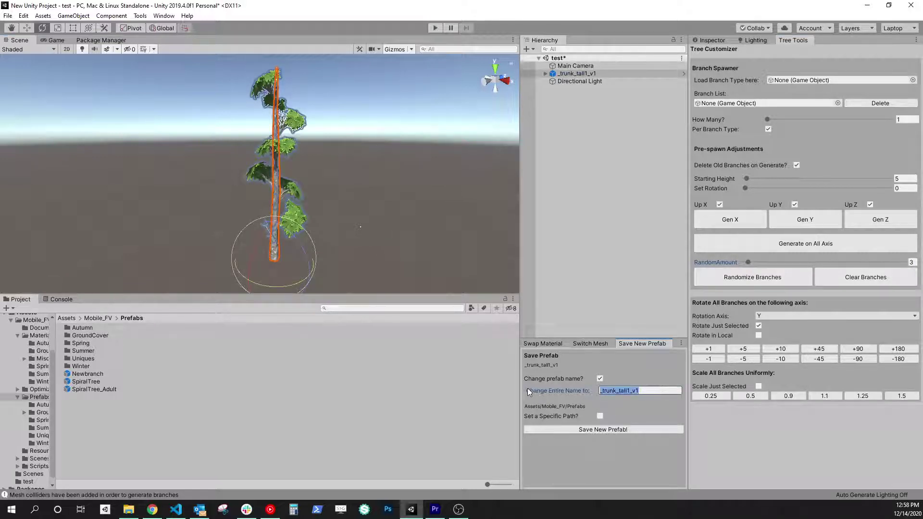
{"action": "type", "text": "SpiralTree_Younger"}
{"action": "left_click", "coordinate": [607, 431]}
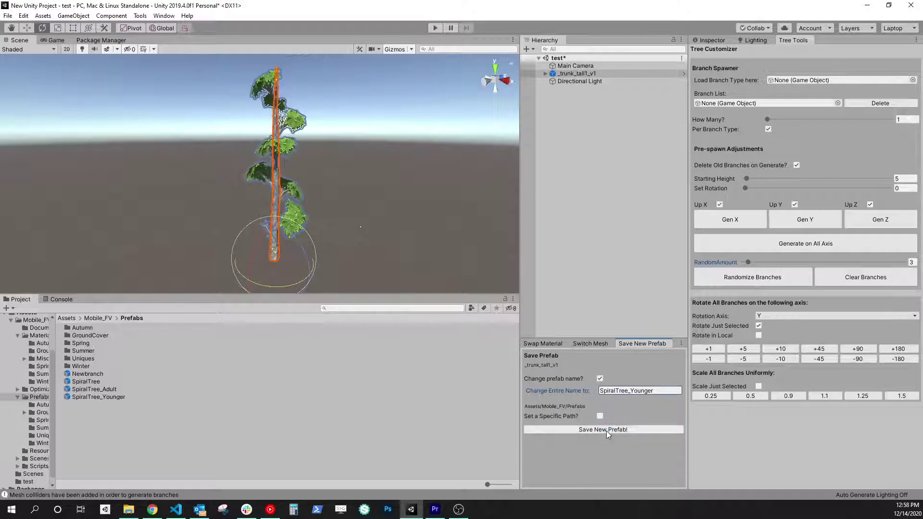
Delete the working tree _trunk_tall1_v1 from the scene.
{"action": "left_click", "coordinate": [109, 267]}
{"action": "left_click", "coordinate": [277, 253]}
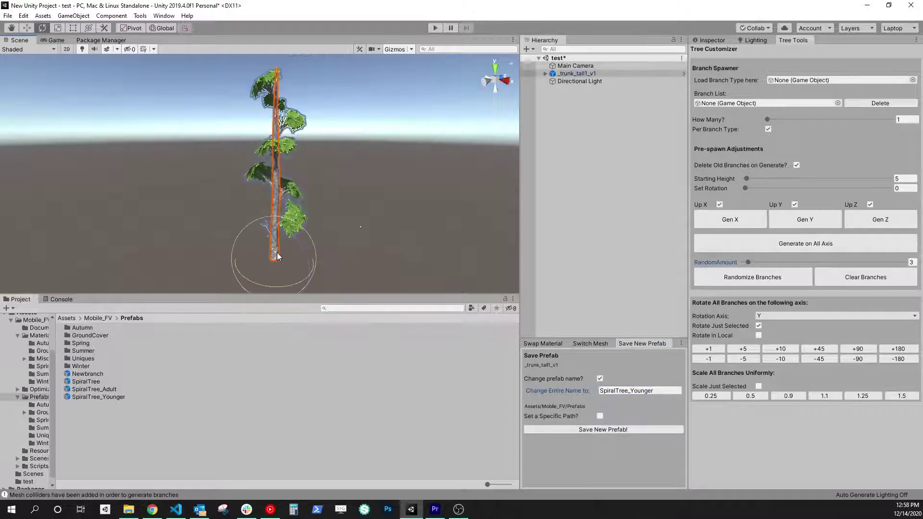
{"action": "key", "text": "Delete"}
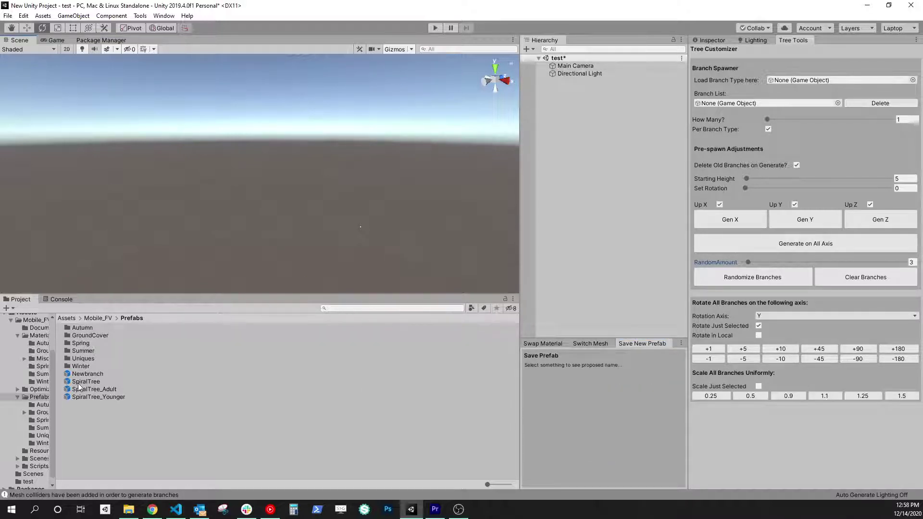
Place the SpiralTree prefab in the scene and move it aside to make room for other trees.
{"action": "left_click_drag", "start_coordinate": [87, 383], "coordinate": [583, 122]}
{"action": "left_click", "coordinate": [310, 274]}
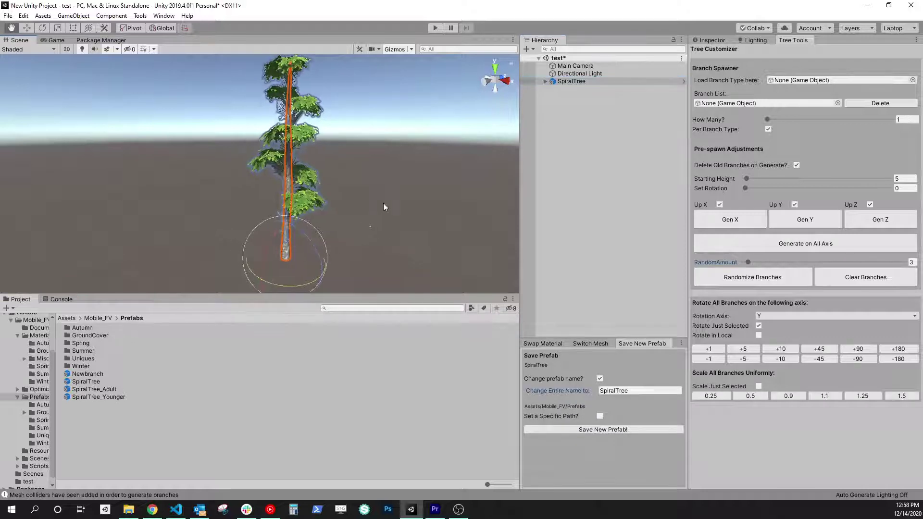
{"action": "key", "text": "w"}
{"action": "left_click_drag", "start_coordinate": [310, 275], "coordinate": [258, 259]}
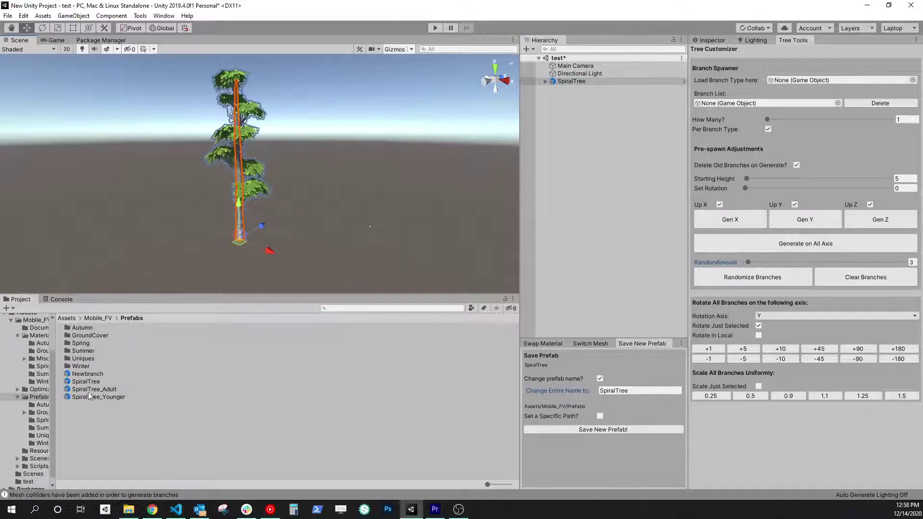
Place the SpiralTree_Adult and SpiralTree_Younger prefabs in the scene so that all three trees stand side by side.
{"action": "left_click_drag", "start_coordinate": [89, 390], "coordinate": [610, 132]}
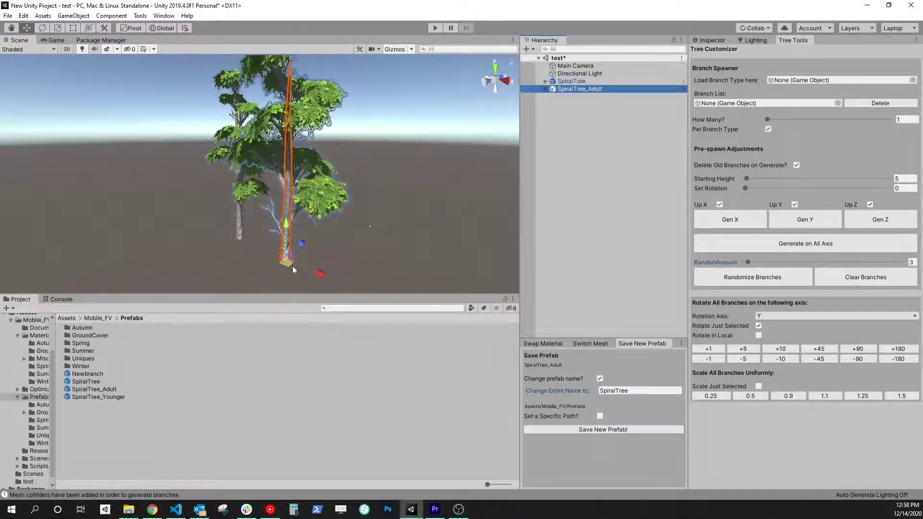
{"action": "left_click_drag", "start_coordinate": [293, 269], "coordinate": [312, 231]}
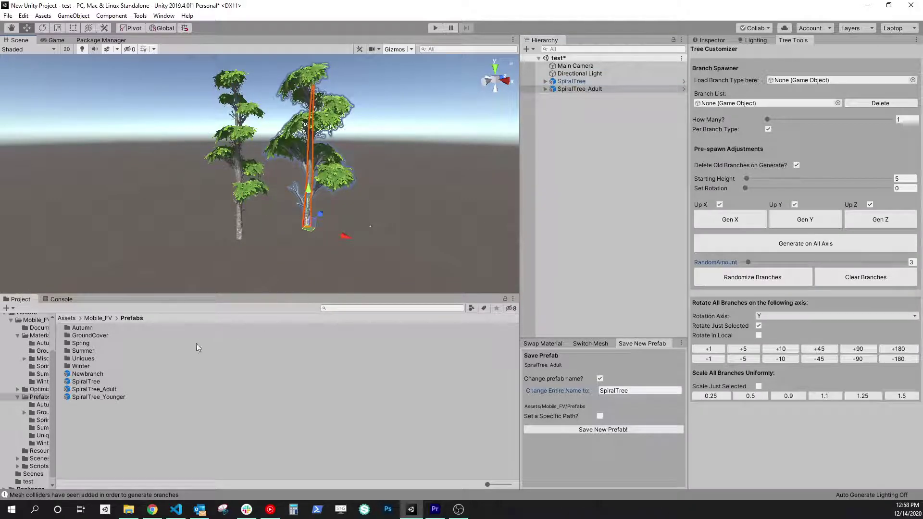
{"action": "left_click_drag", "start_coordinate": [89, 397], "coordinate": [389, 244]}
{"action": "left_click", "coordinate": [443, 200]}
{"action": "middle_click_drag", "start_coordinate": [365, 164], "coordinate": [270, 181]}
{"action": "left_click_drag", "start_coordinate": [270, 181], "coordinate": [323, 208], "text": "alt"}
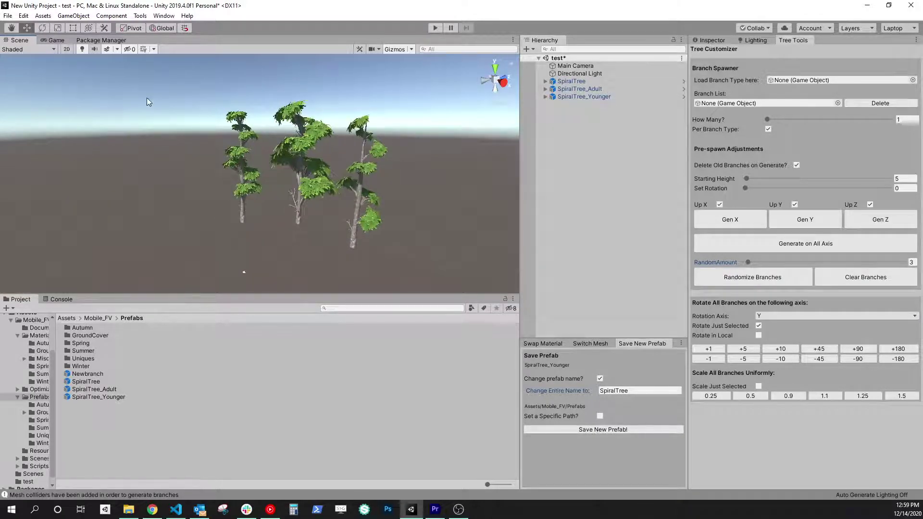
Swap the material on SpiralTree, SpiralTree_Adult and SpiralTree_Younger to Autumn2.
{"action": "middle_click_drag", "start_coordinate": [171, 109], "coordinate": [129, 133]}
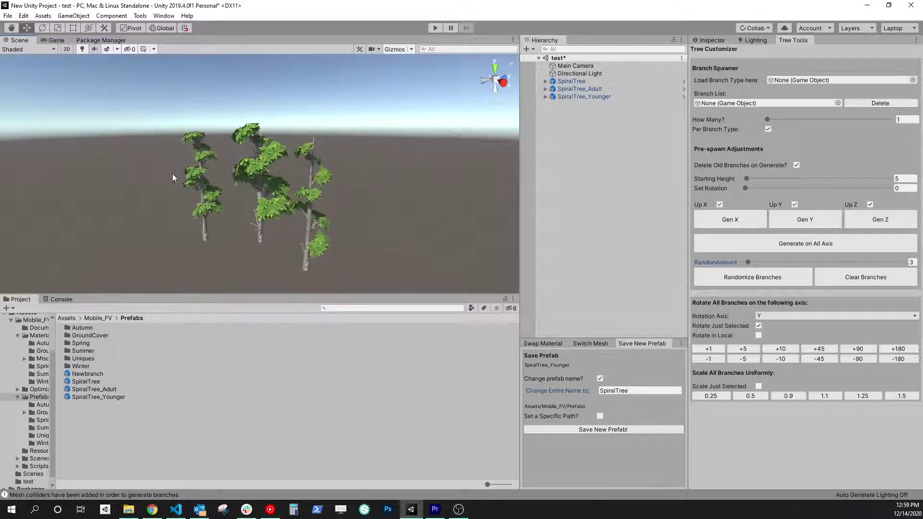
{"action": "scroll", "coordinate": [216, 193], "scroll_direction": "up", "scroll_amount": 5}
{"action": "middle_click_drag", "start_coordinate": [279, 214], "coordinate": [287, 180]}
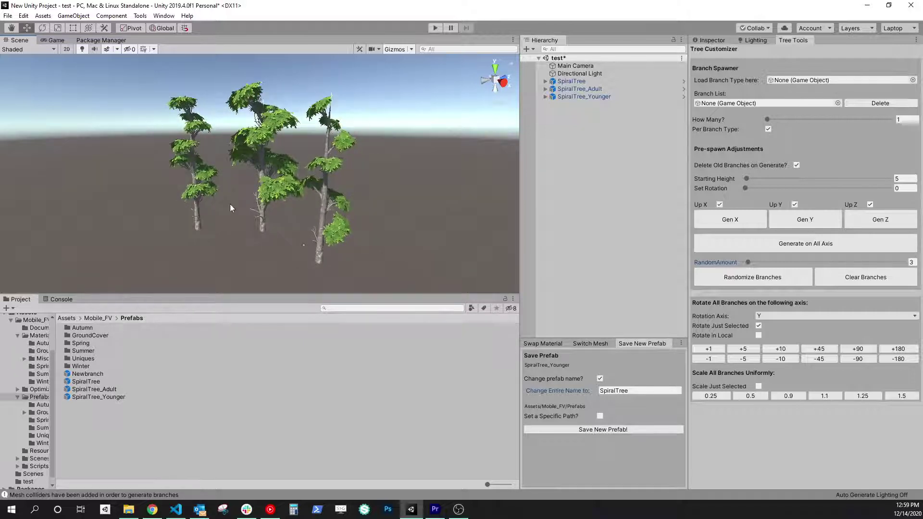
{"action": "left_click", "coordinate": [197, 226]}
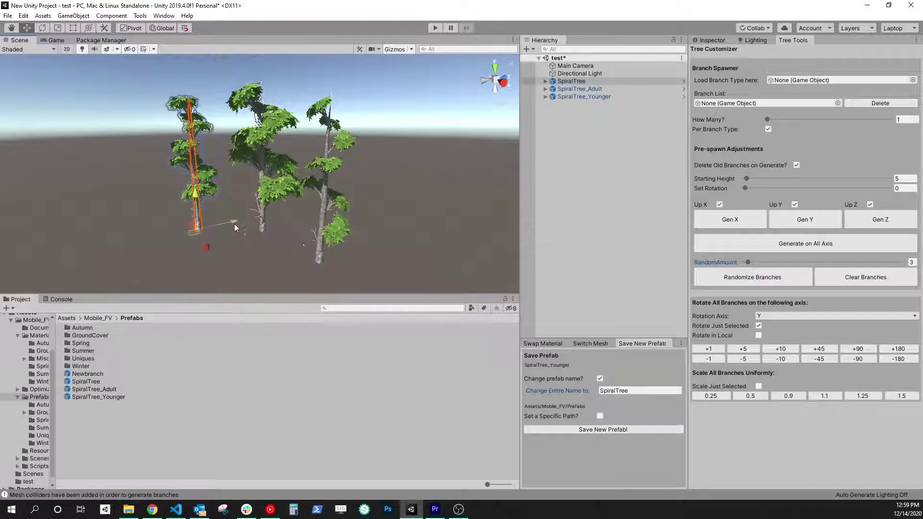
{"action": "left_click", "coordinate": [263, 228], "text": "ctrl"}
{"action": "left_click", "coordinate": [312, 255], "text": "ctrl"}
{"action": "left_click_drag", "start_coordinate": [228, 202], "coordinate": [284, 243], "text": "alt"}
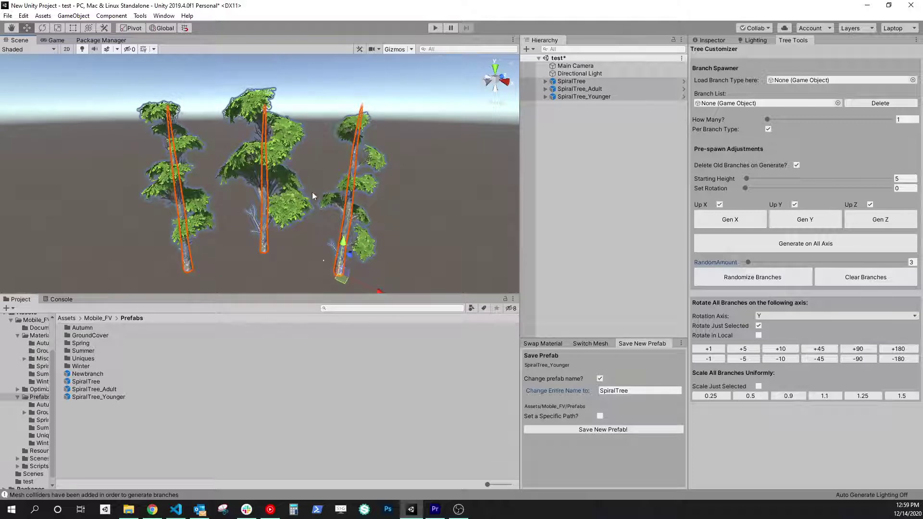
{"action": "left_click", "coordinate": [543, 343]}
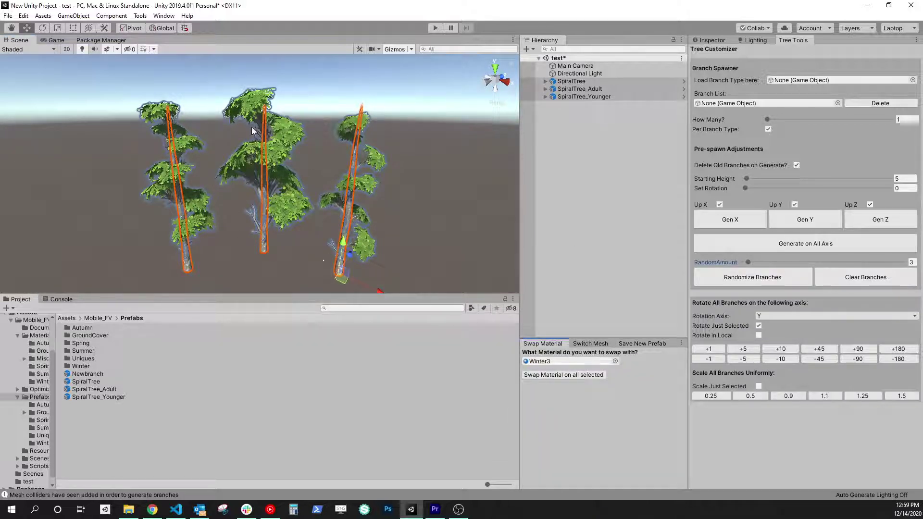
{"action": "left_click", "coordinate": [615, 361]}
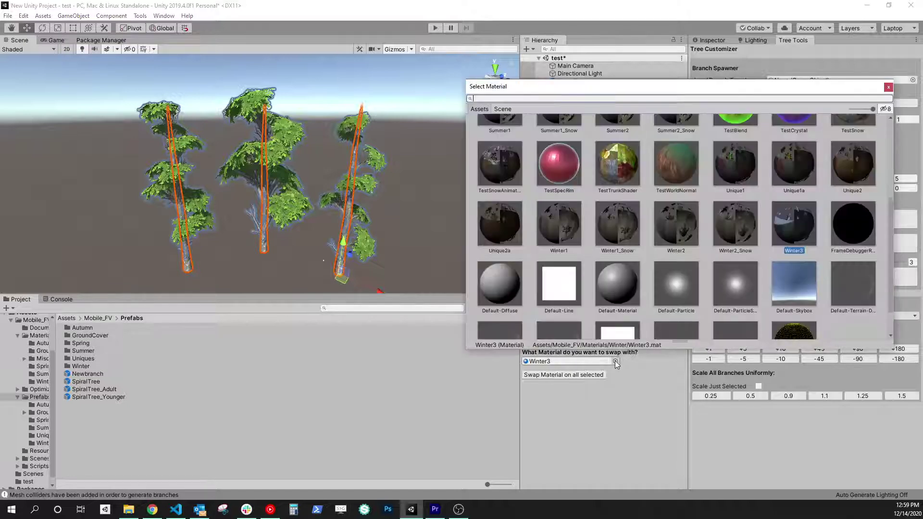
{"action": "type", "text": "autum"}
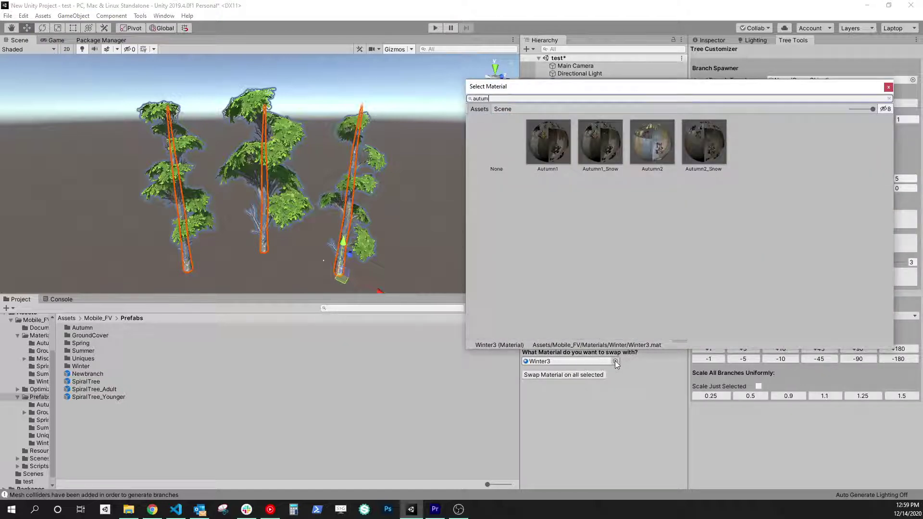
{"action": "double_click", "coordinate": [660, 144]}
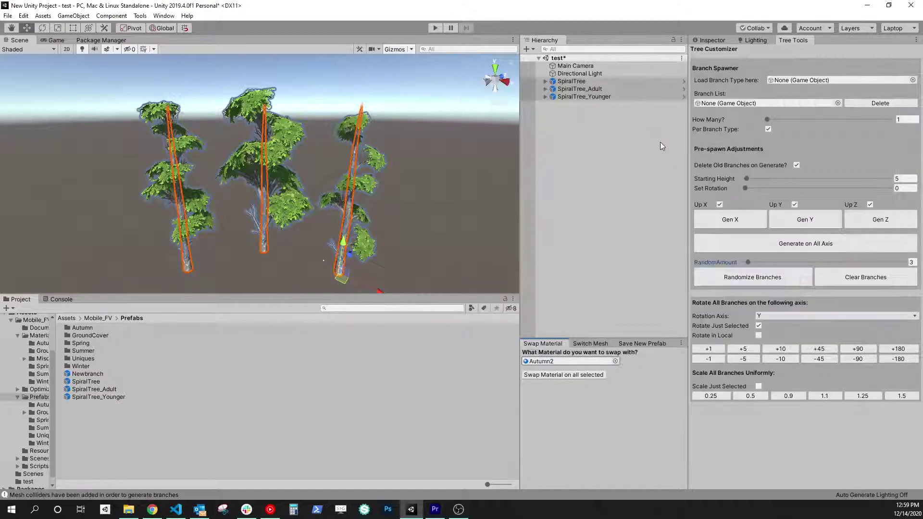
{"action": "left_click", "coordinate": [553, 375]}
{"action": "left_click", "coordinate": [413, 197]}
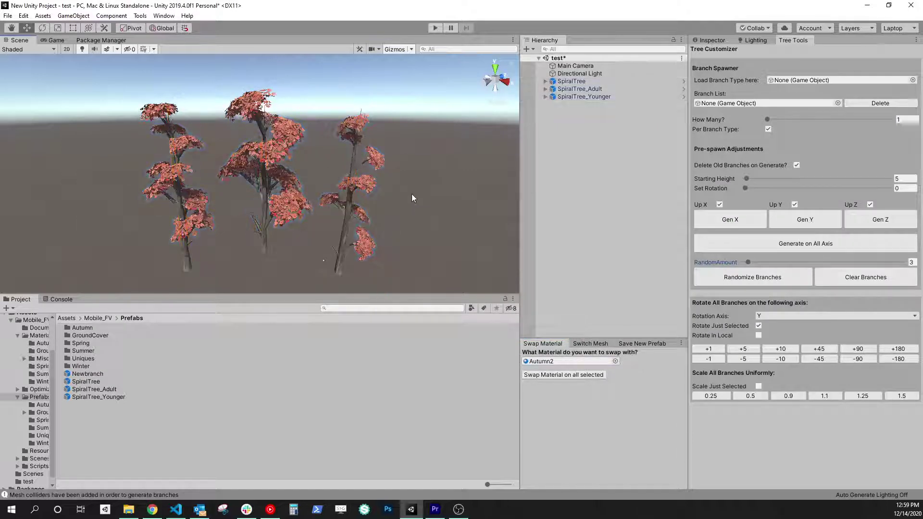
Select all three spiral trees and switch their meshes to version number 2.
{"action": "scroll", "coordinate": [285, 212], "scroll_direction": "up", "scroll_amount": 4}
{"action": "middle_click_drag", "start_coordinate": [278, 214], "coordinate": [296, 174]}
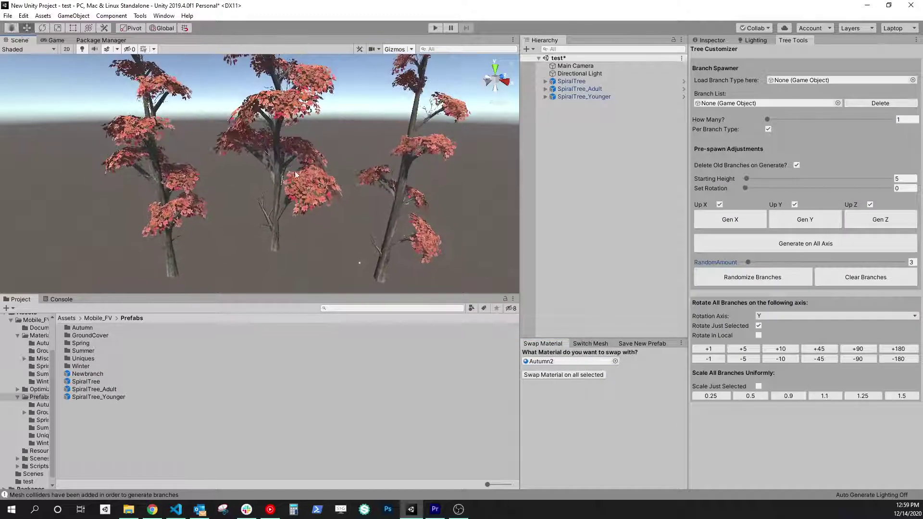
{"action": "left_click_drag", "start_coordinate": [295, 175], "coordinate": [306, 150], "text": "alt"}
{"action": "middle_click_drag", "start_coordinate": [306, 150], "coordinate": [273, 221]}
{"action": "scroll", "coordinate": [309, 191], "scroll_direction": "down", "scroll_amount": 3}
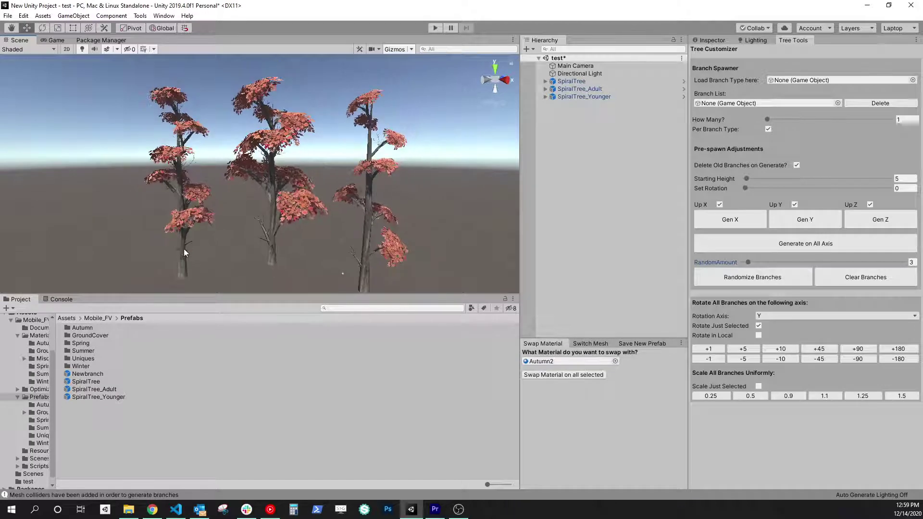
{"action": "left_click", "coordinate": [183, 249]}
{"action": "left_click", "coordinate": [273, 259], "text": "shift"}
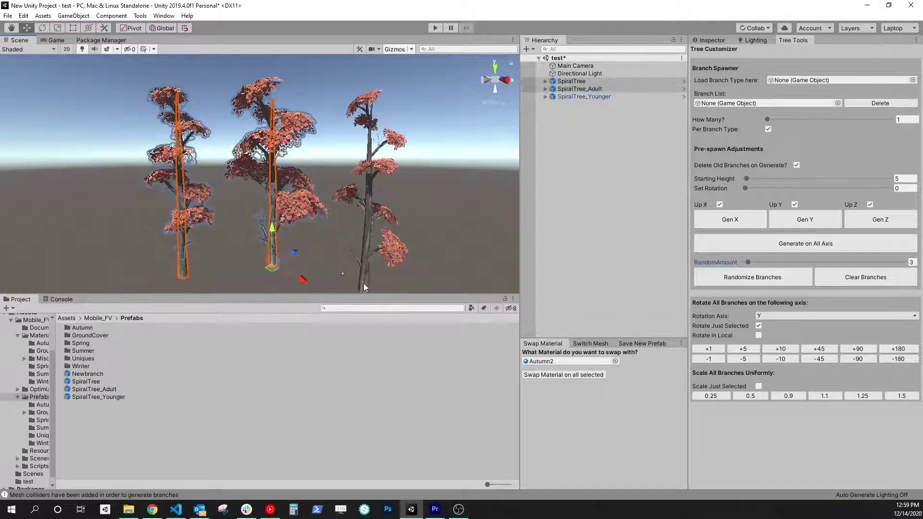
{"action": "left_click", "coordinate": [364, 285], "text": "shift"}
{"action": "left_click", "coordinate": [591, 344]}
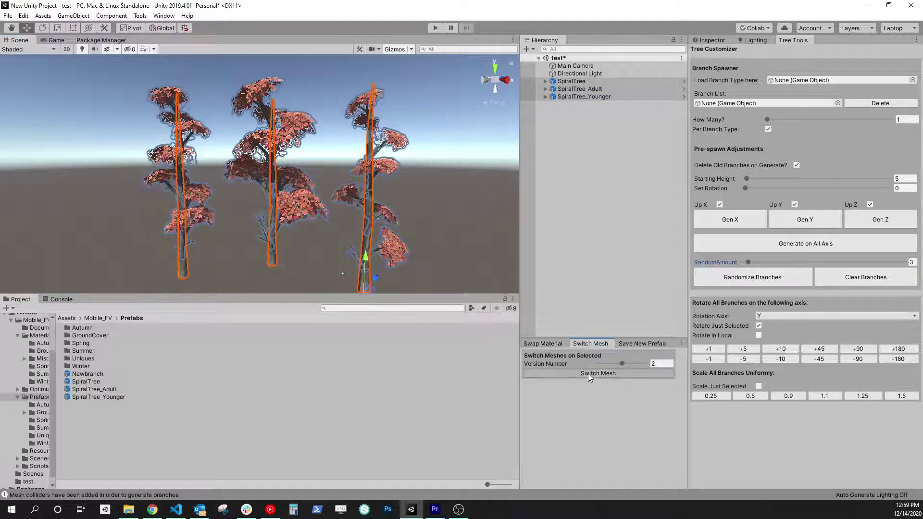
{"action": "left_click", "coordinate": [591, 375]}
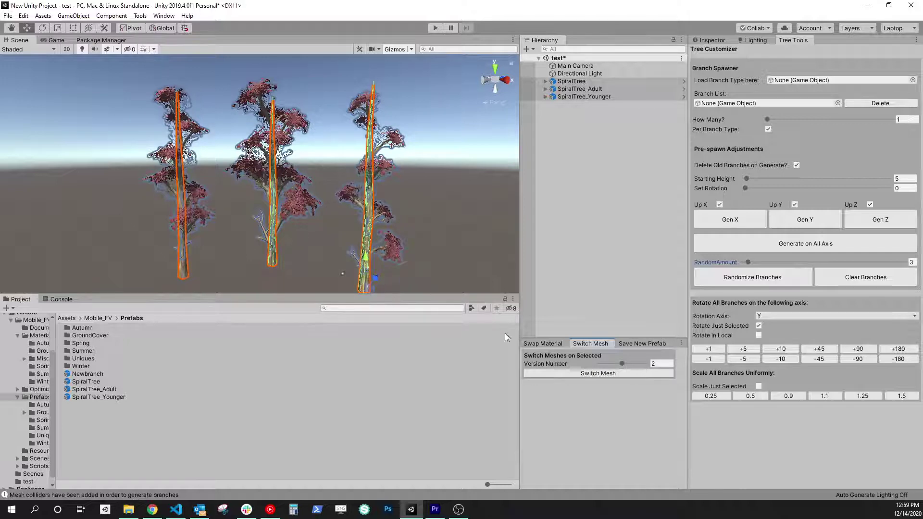
Set the mesh version number to 3 and switch the meshes on the three selected trees.
{"action": "mouse_move", "coordinate": [622, 364]}
{"action": "left_mouse_down"}
{"action": "mouse_move", "coordinate": [599, 363]}
{"action": "mouse_move", "coordinate": [622, 363]}
{"action": "left_mouse_up"}
{"action": "left_click", "coordinate": [598, 374]}
{"action": "left_click", "coordinate": [615, 373]}
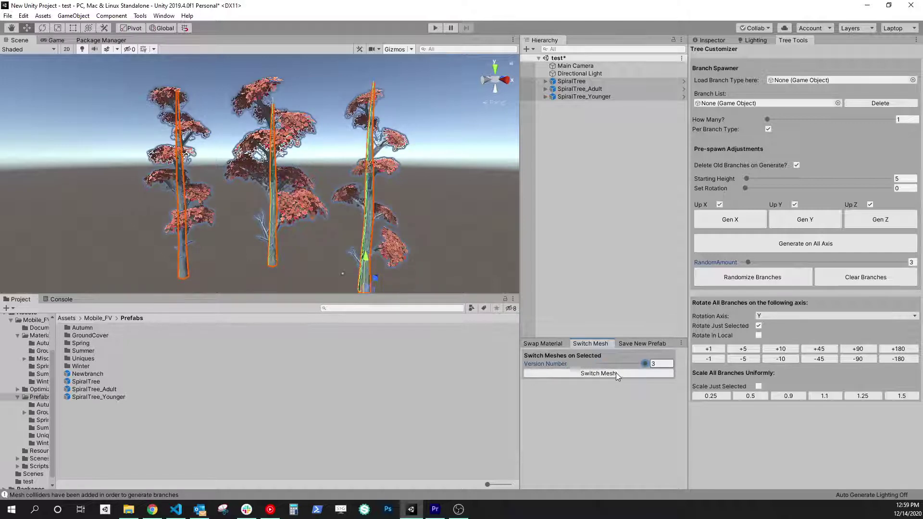
Switch the meshes of the three trees back to version number 2 and deselect them.
{"action": "left_click", "coordinate": [615, 371]}
{"action": "left_click", "coordinate": [461, 215]}
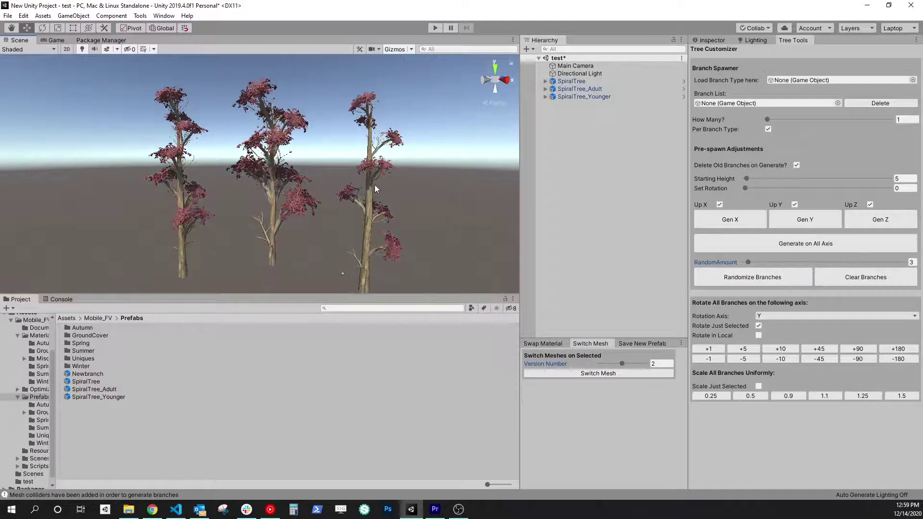
{"action": "left_click_drag", "start_coordinate": [374, 185], "coordinate": [362, 217], "text": "alt"}
{"action": "middle_click_drag", "start_coordinate": [362, 217], "coordinate": [306, 216]}
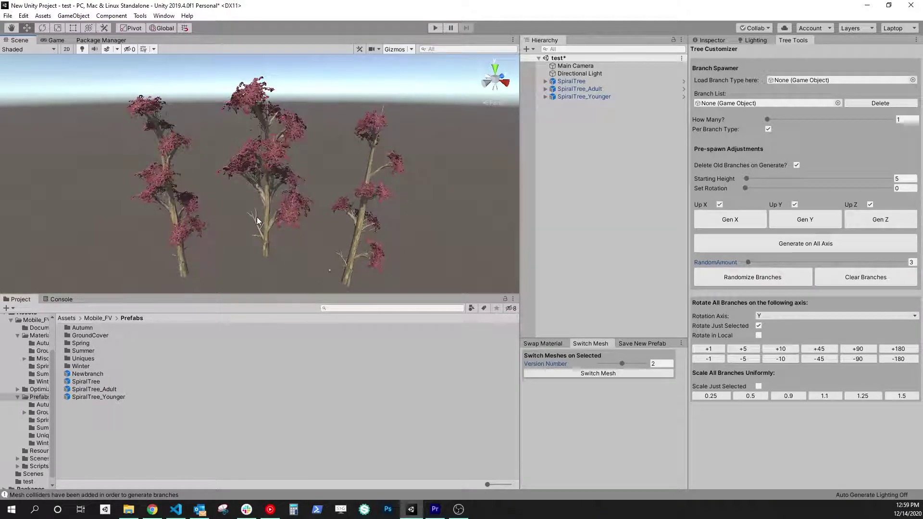